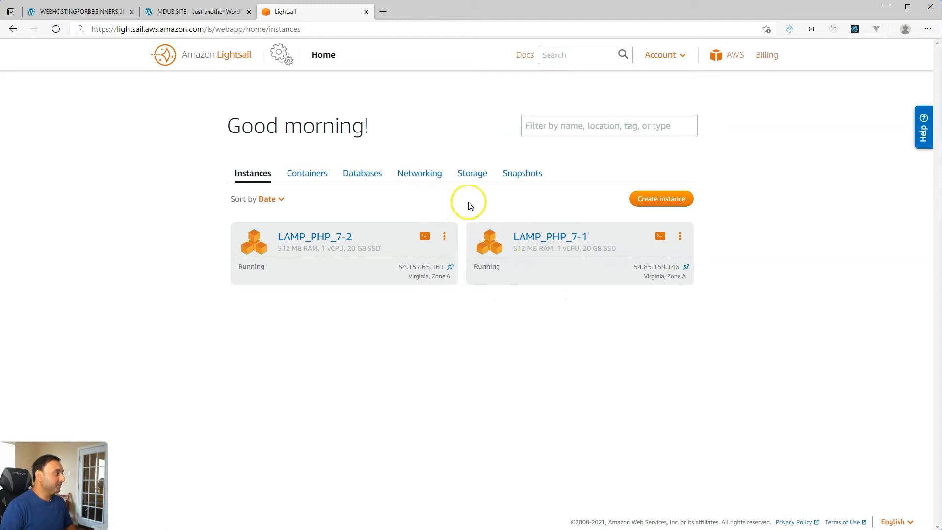
Go to the account's networking resources and start creating a new CDN distribution.
left_click(431, 177)
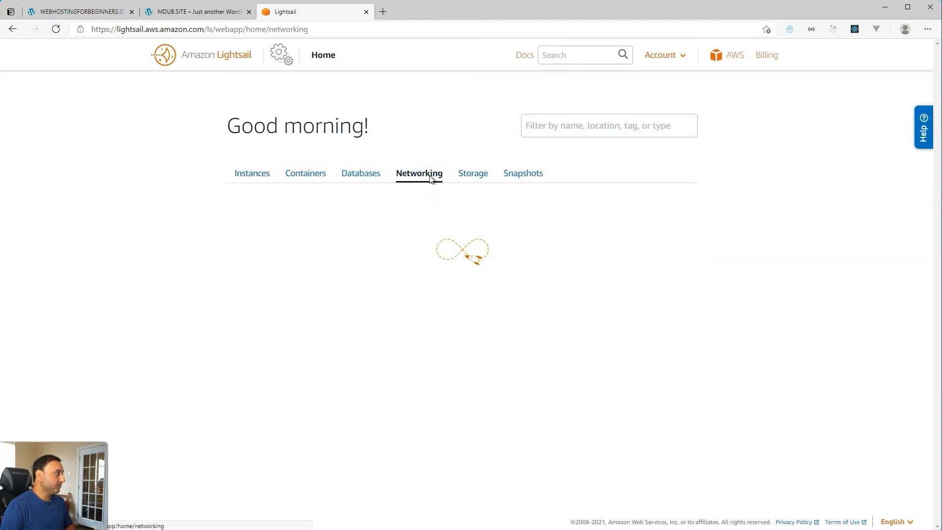
scroll(454, 269, "down", 3)
scroll(389, 310, "up", 3)
scroll(431, 301, "down", 3)
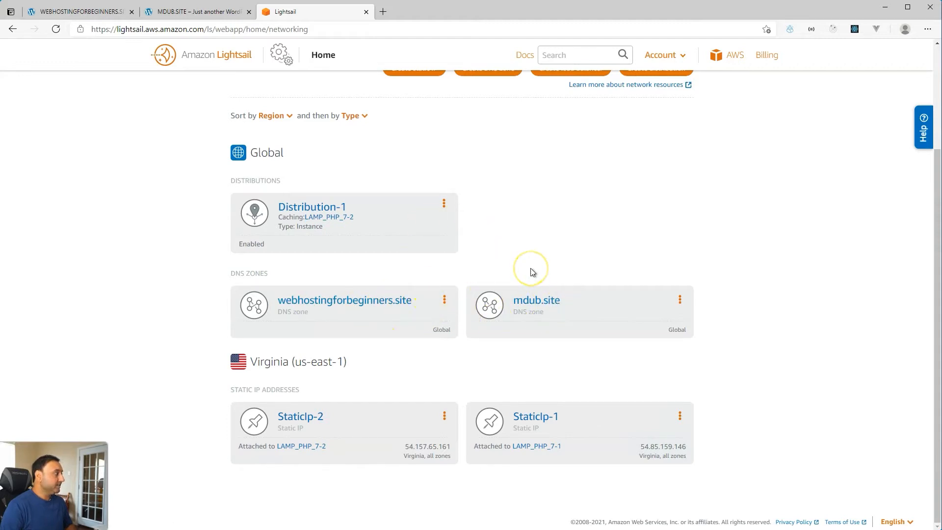
scroll(531, 268, "up", 3)
left_click(631, 208)
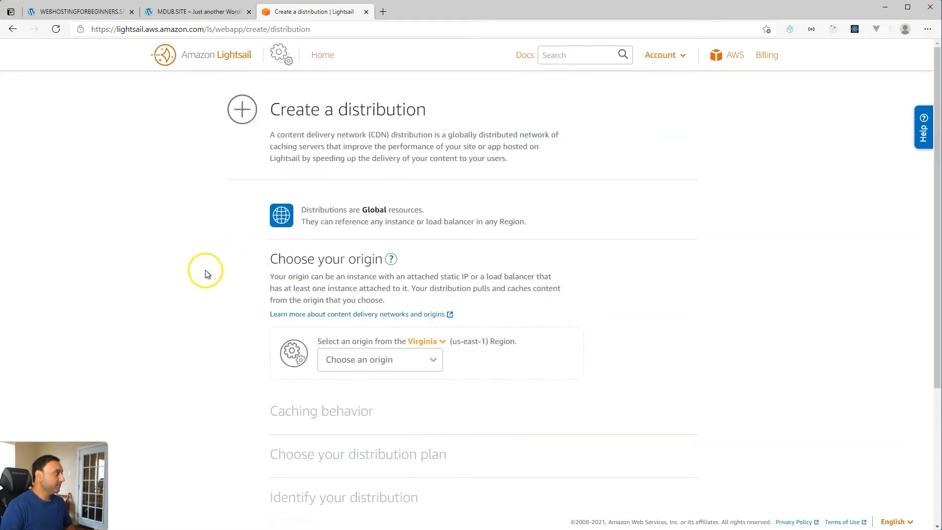
Choose the LAMP_PHP_7-1 instance as the origin of the distribution.
scroll(205, 275, "down", 3)
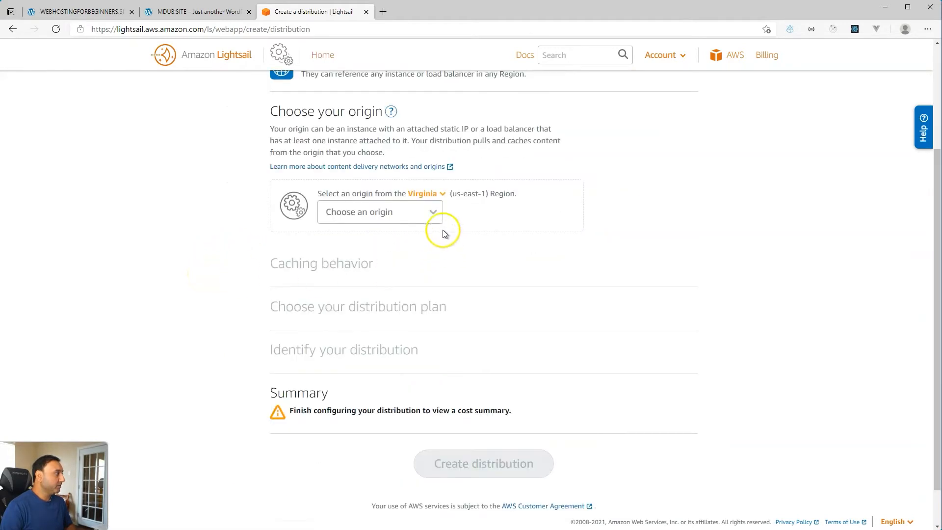
left_click(431, 211)
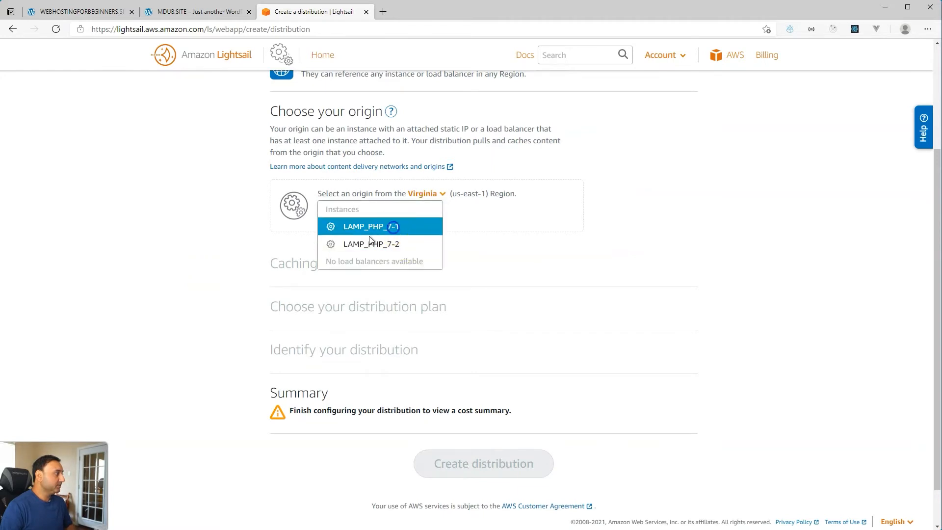
left_click(394, 228)
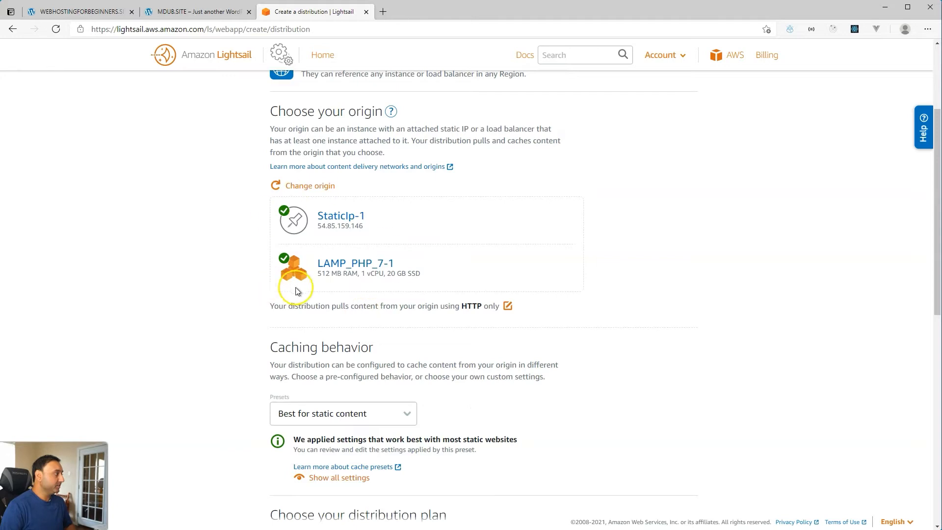
scroll(184, 271, "down", 4)
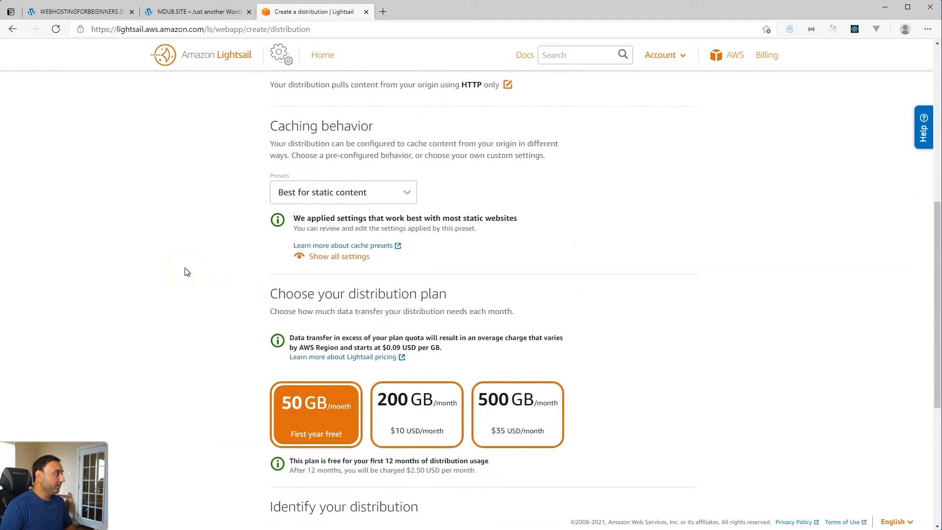
scroll(185, 271, "up", 4)
left_click(468, 307)
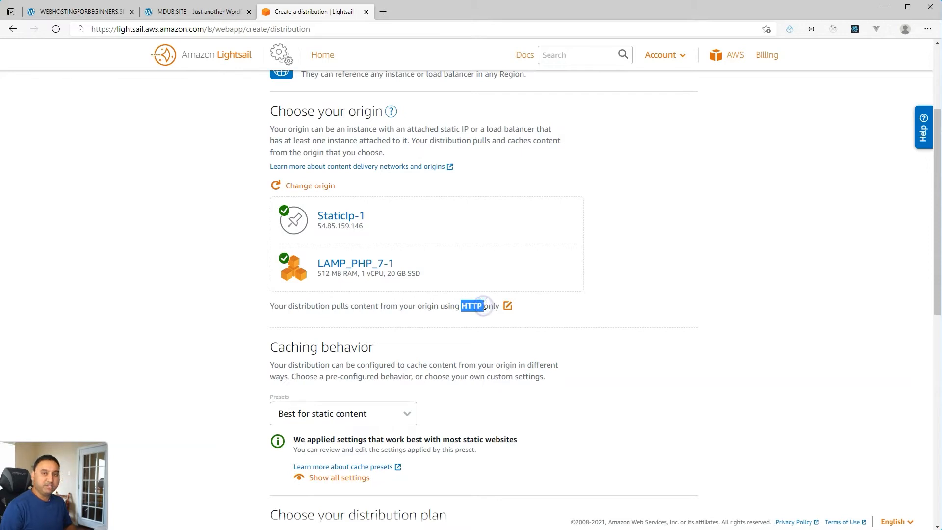
left_click(190, 13)
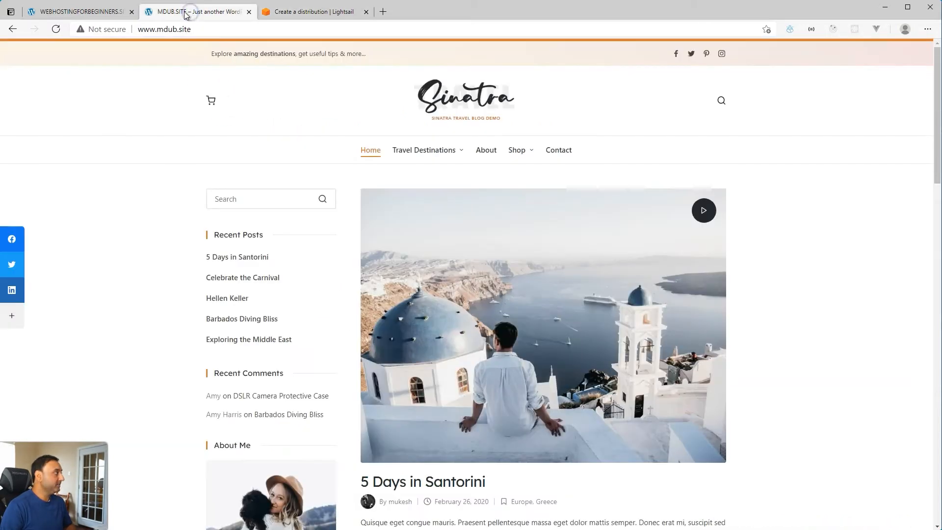
left_click(94, 12)
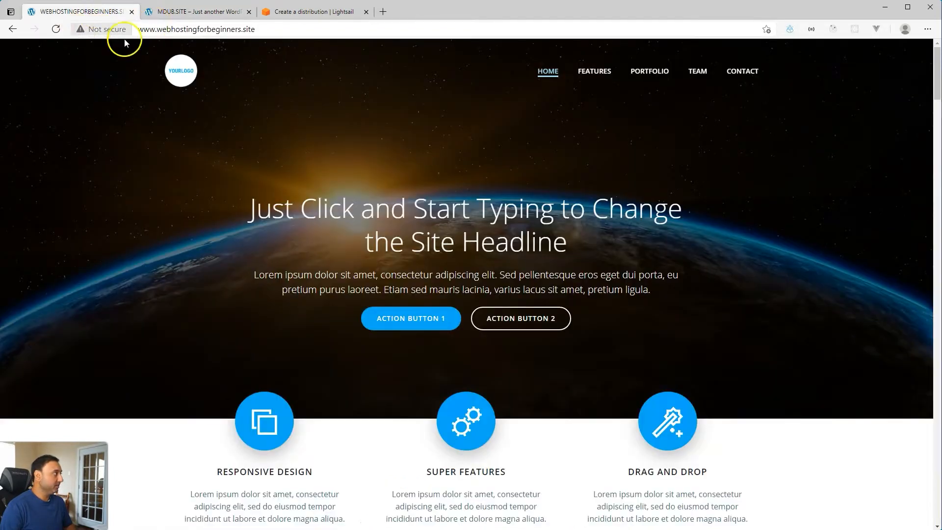
left_click(179, 12)
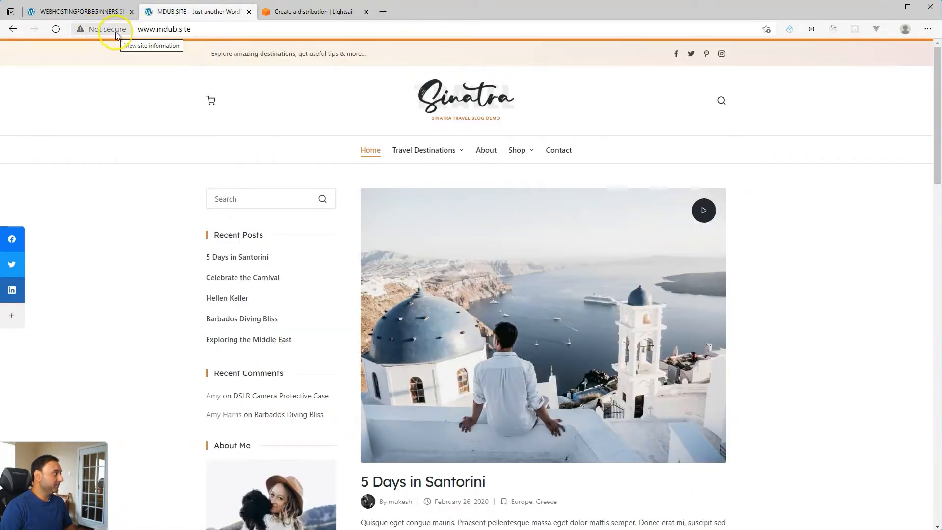
left_click(321, 13)
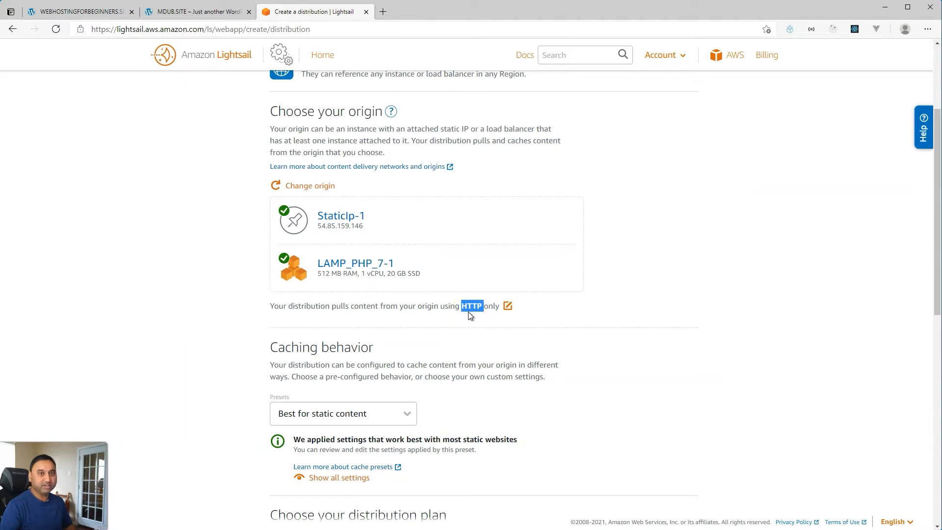
left_click(506, 306)
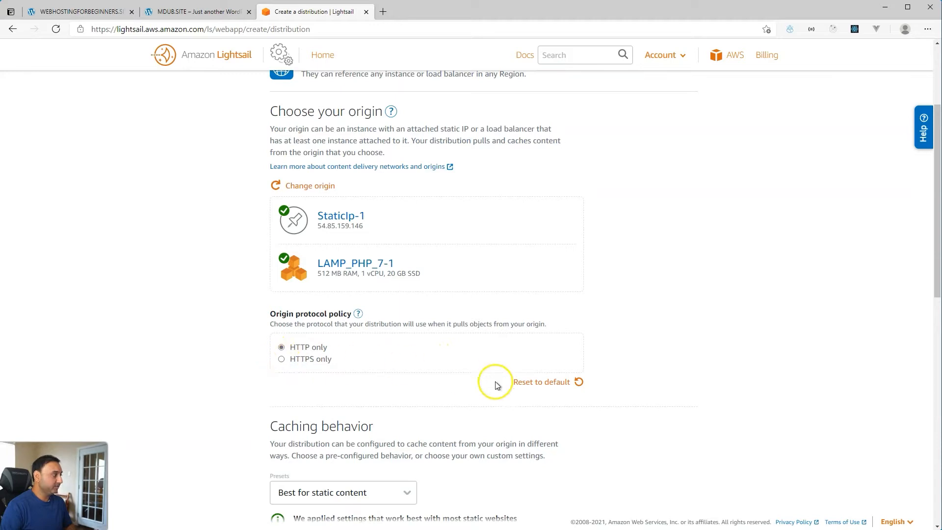
left_click(545, 383)
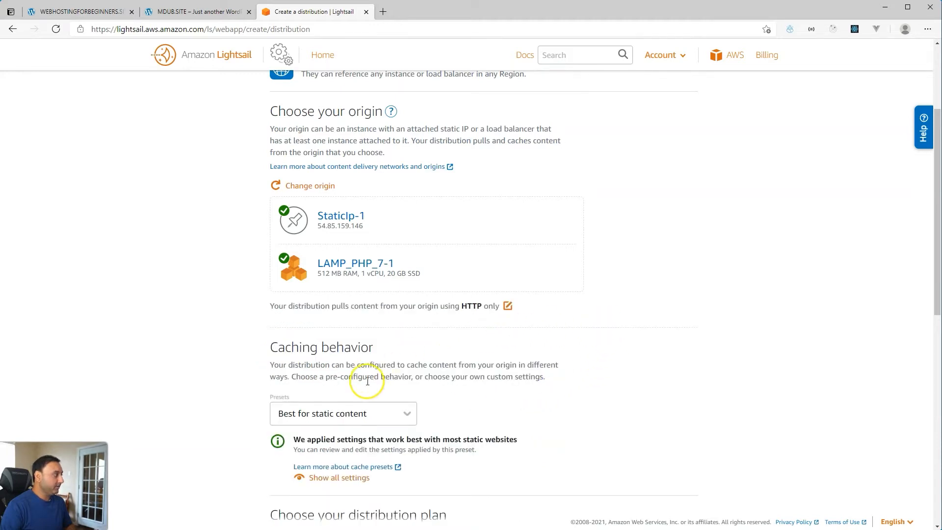
Apply the "Best for WordPress" caching preset to the distribution.
scroll(366, 380, "down", 5)
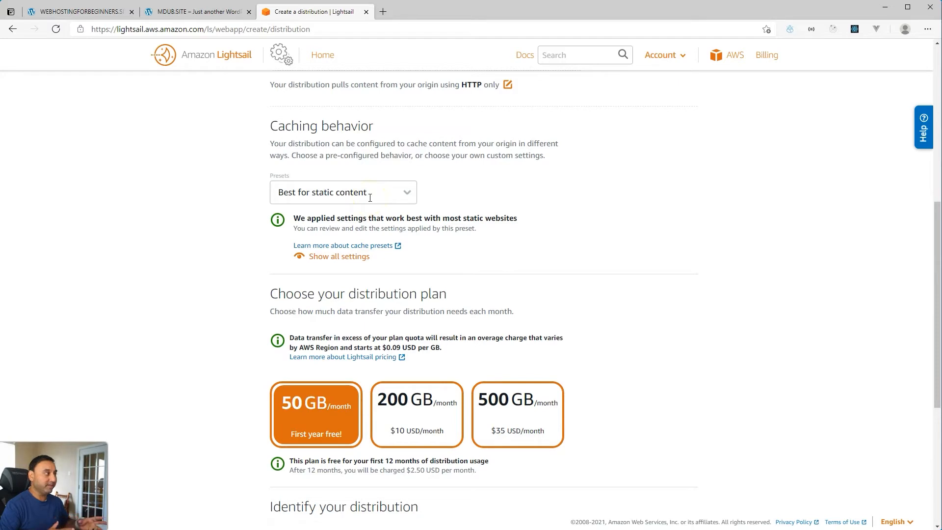
left_click(406, 195)
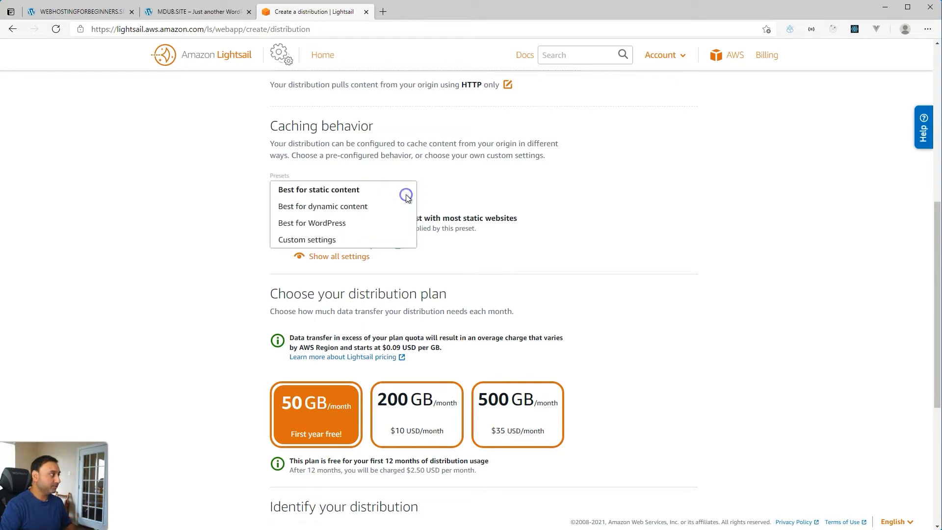
left_click(334, 222)
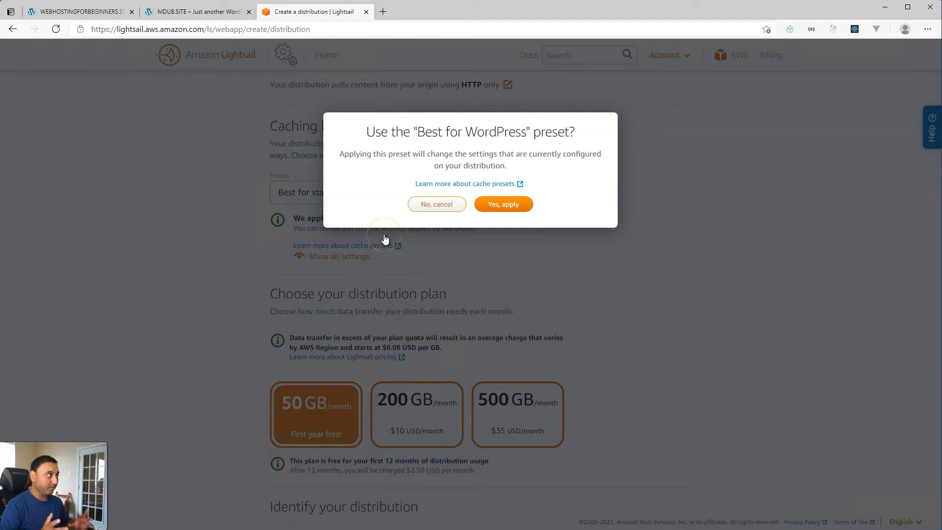
left_click(384, 239)
left_click(517, 206)
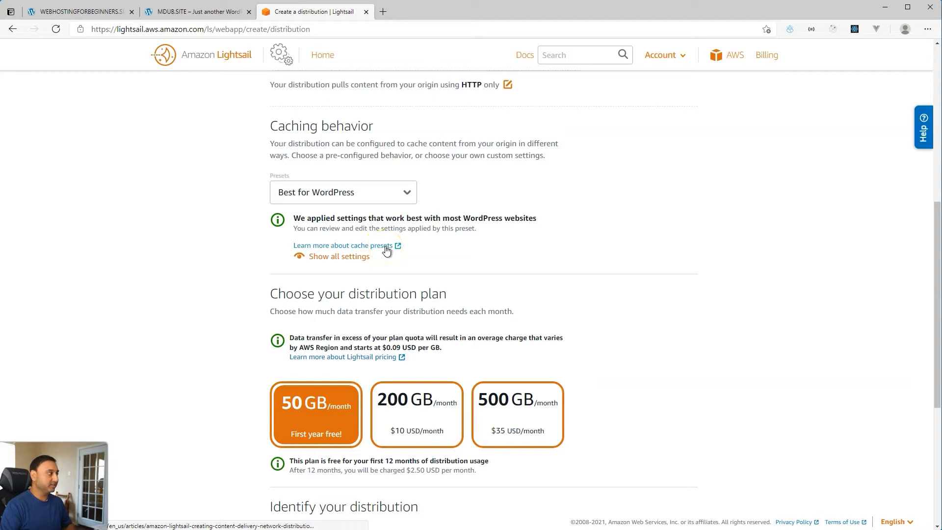
Create the distribution with the preselected 50 GB monthly plan and the suggested name.
scroll(268, 297, "down", 3)
scroll(268, 297, "down", 3)
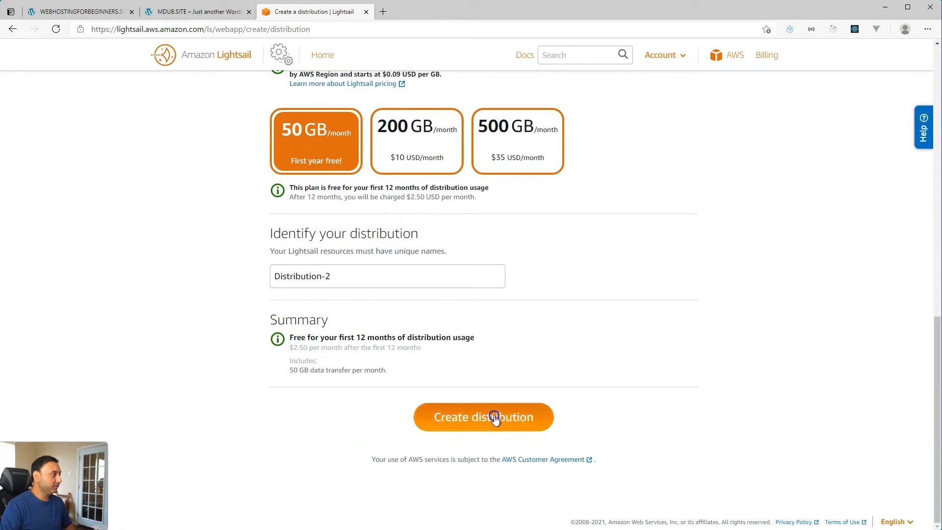
left_click(522, 426)
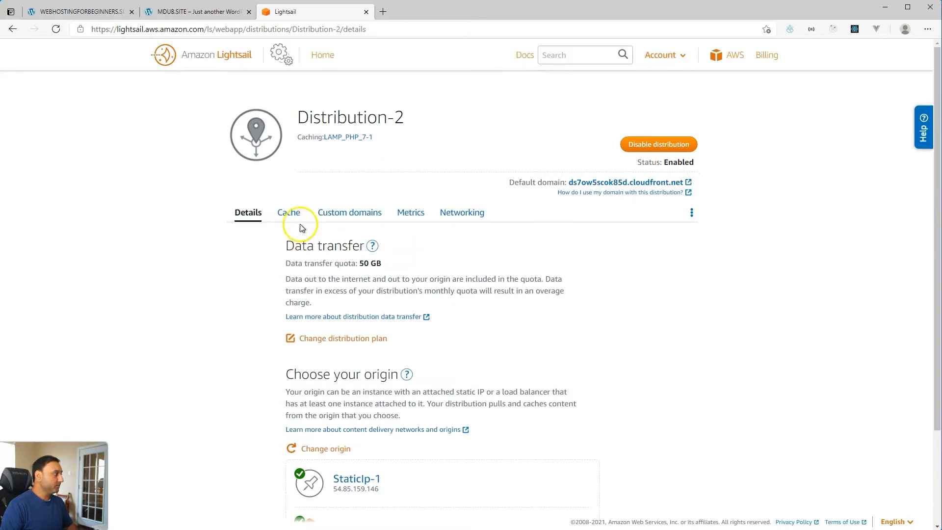
left_click(337, 212)
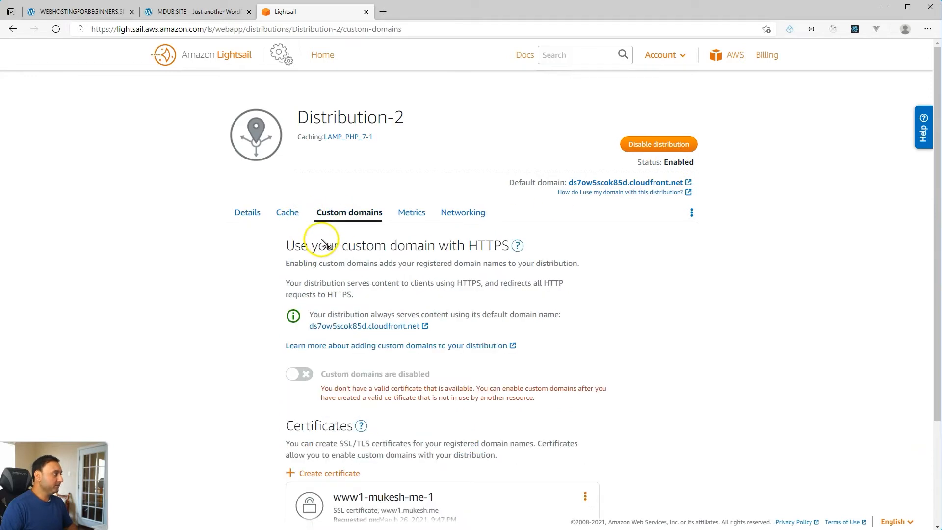
scroll(273, 305, "down", 3)
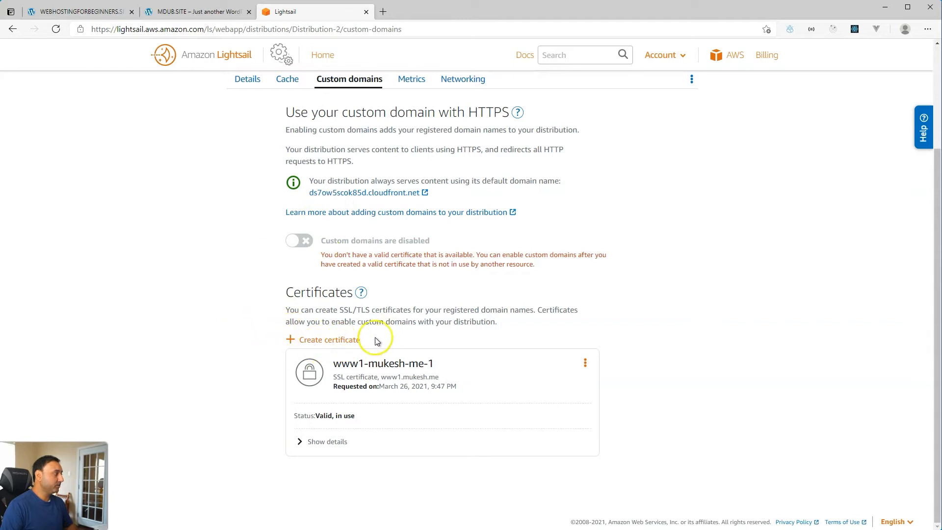
left_click(341, 340)
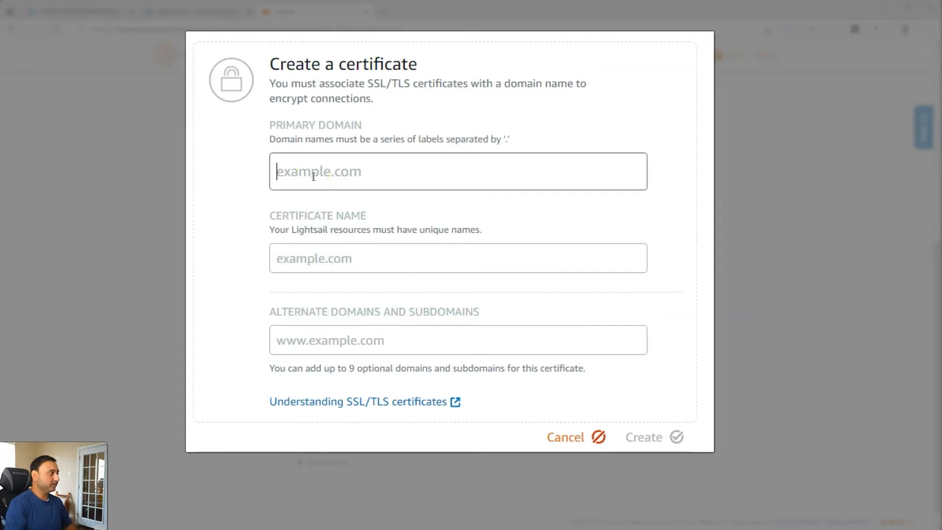
type("www.mdub.site")
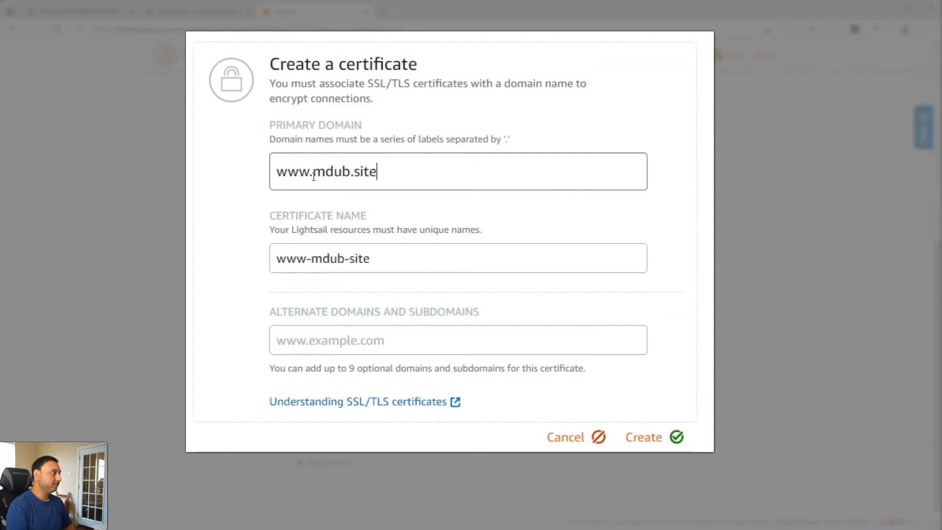
Replace the suggested certificate name with multisitecert.
key("Tab")
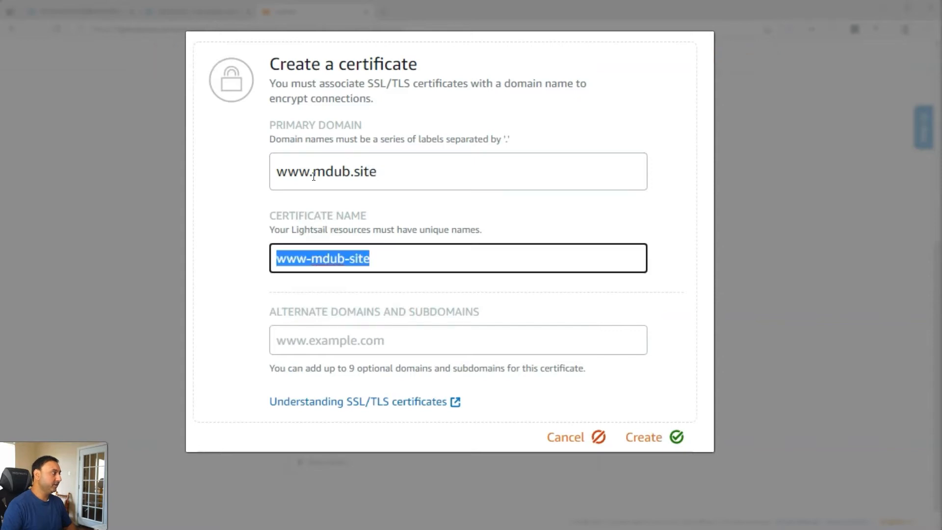
left_click(382, 259)
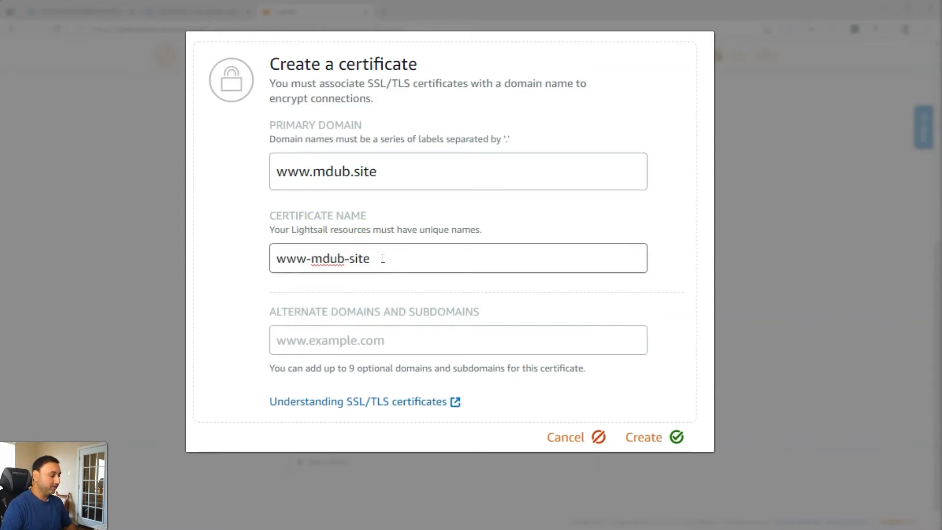
key("ctrl+a")
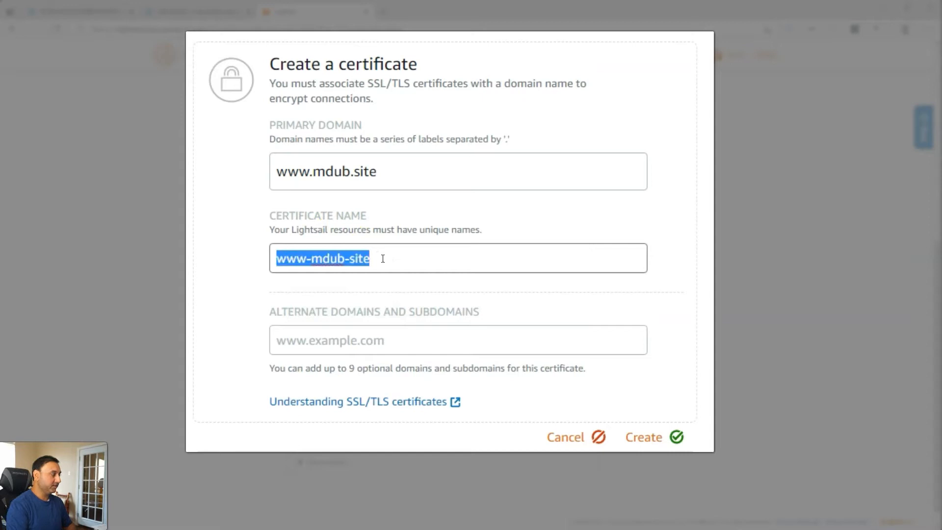
type("multisitecert")
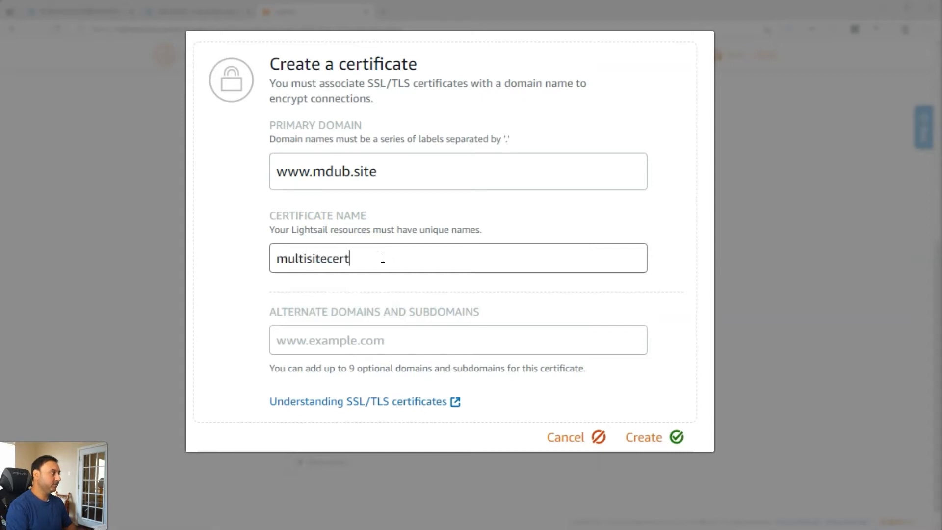
left_click(393, 337)
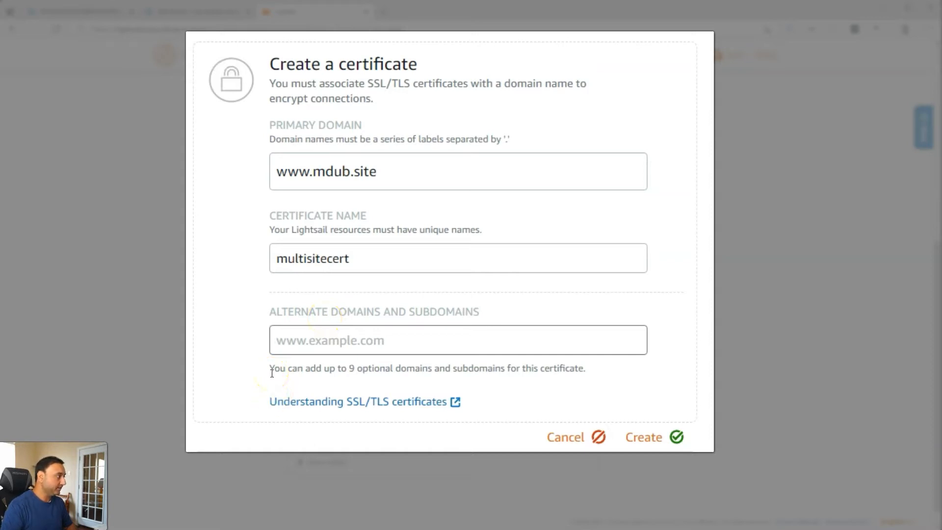
left_click_drag(274, 373, 578, 368)
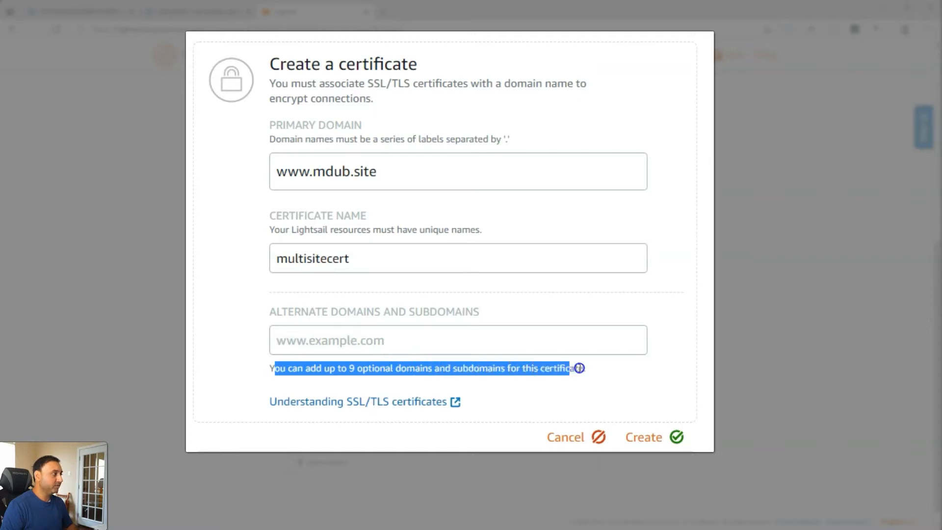
left_click(518, 350)
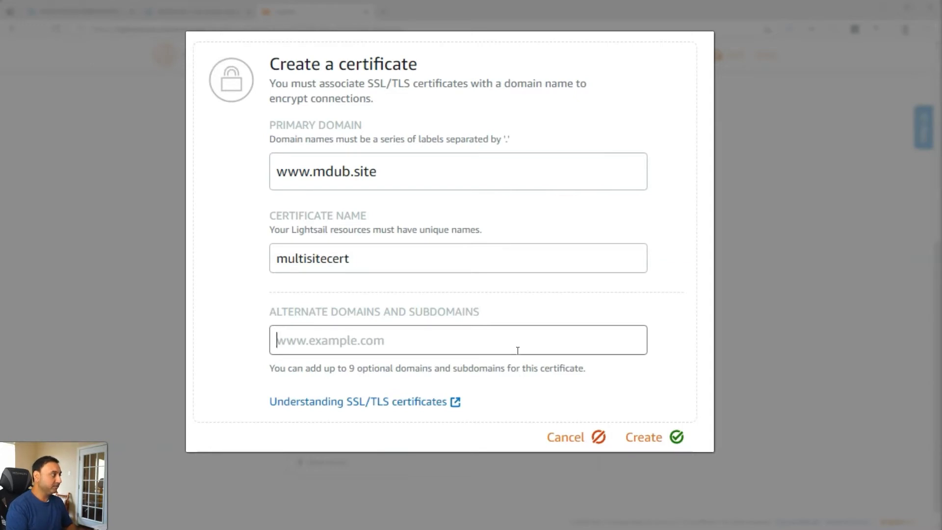
type("www.webhostingforbeginners.site")
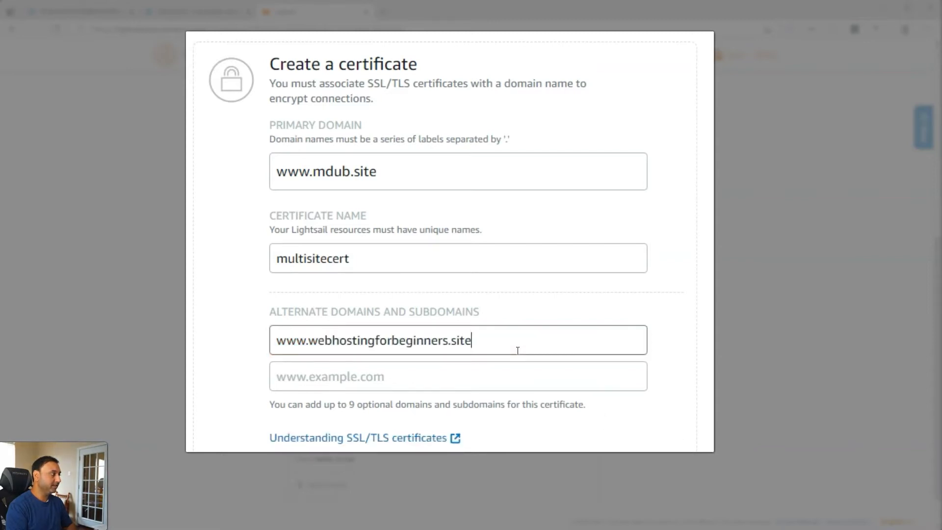
key("Tab")
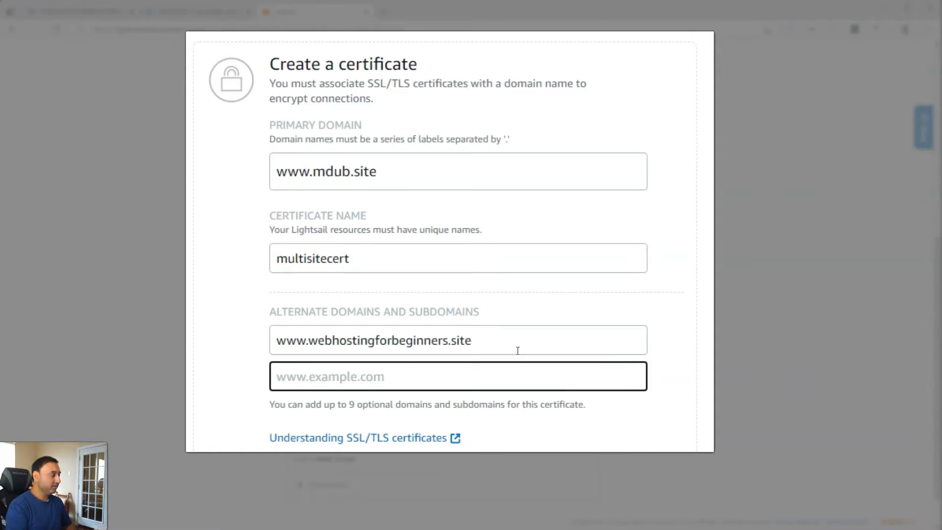
type("w")
key("BackSpace")
type("wwww")
key("BackSpace")
type(".example.")
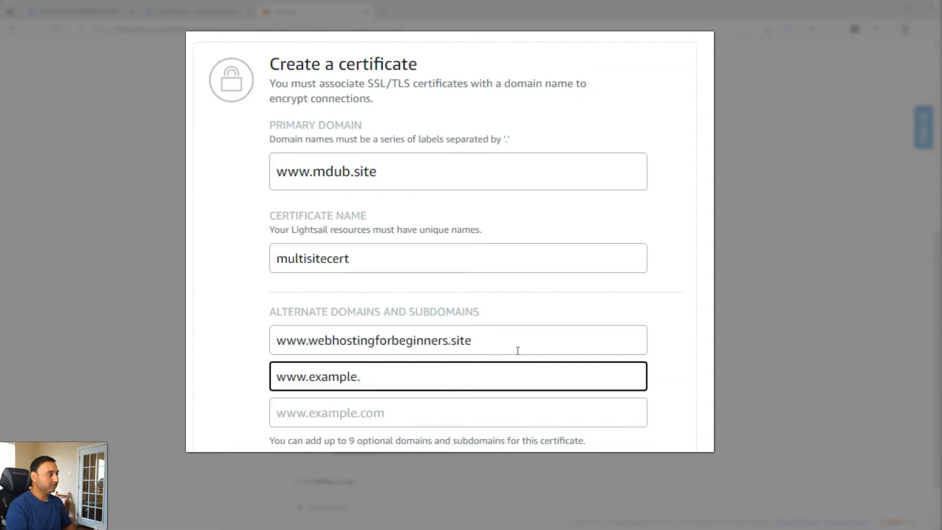
key("BackSpace")
key("BackSpace")
key("BackSpace")
key("BackSpace")
key("BackSpace")
key("BackSpace")
key("BackSpace")
key("BackSpace")
key("BackSpace")
key("BackSpace")
key("BackSpace")
key("BackSpace")
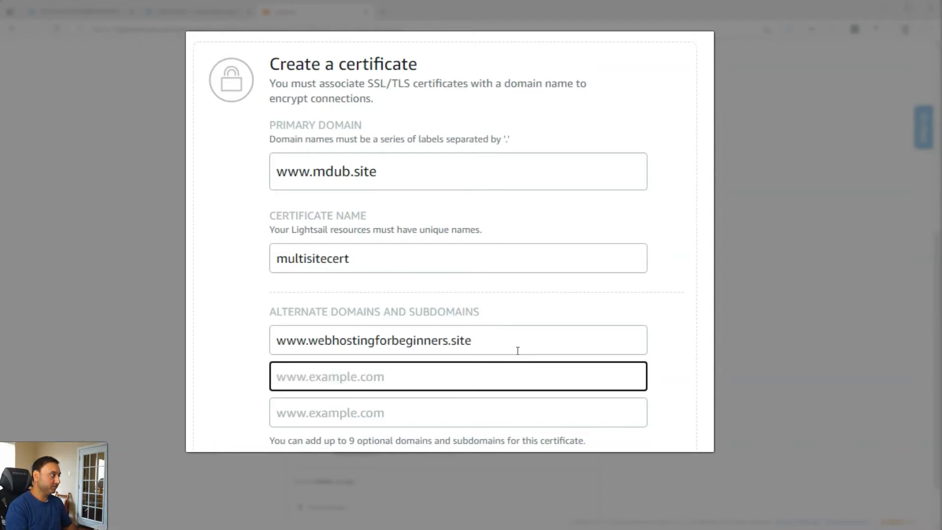
type("webhostingforb")
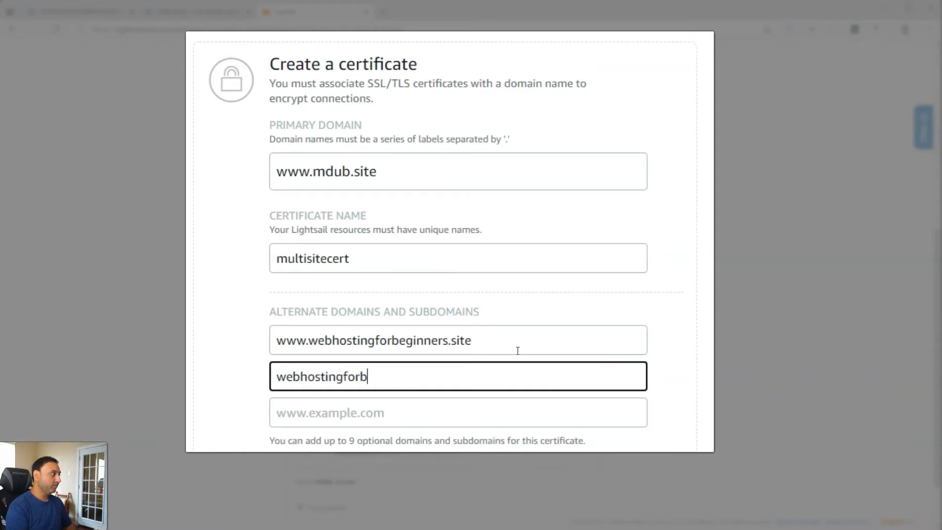
type("eginners.site")
key("Tab")
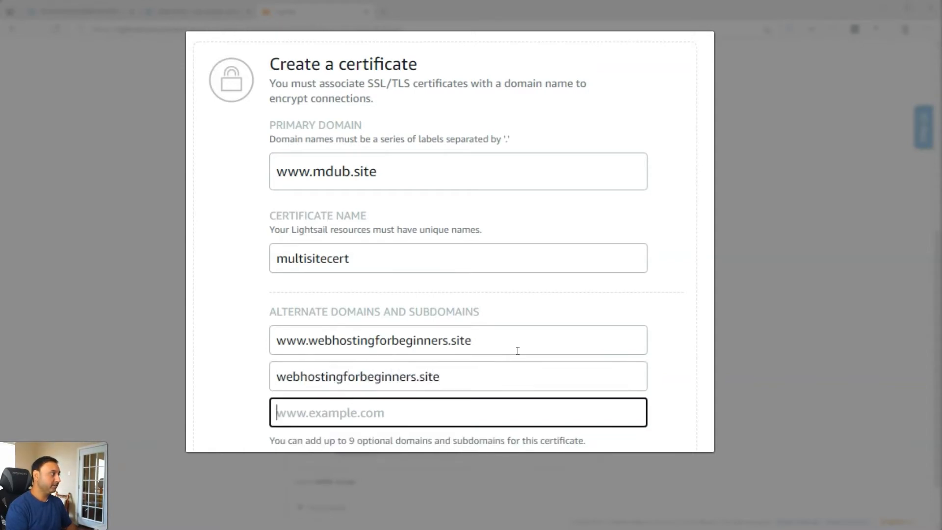
type("mdub.site")
key("BackSpace")
key("BackSpace")
key("BackSpace")
key("BackSpace")
key("BackSpace")
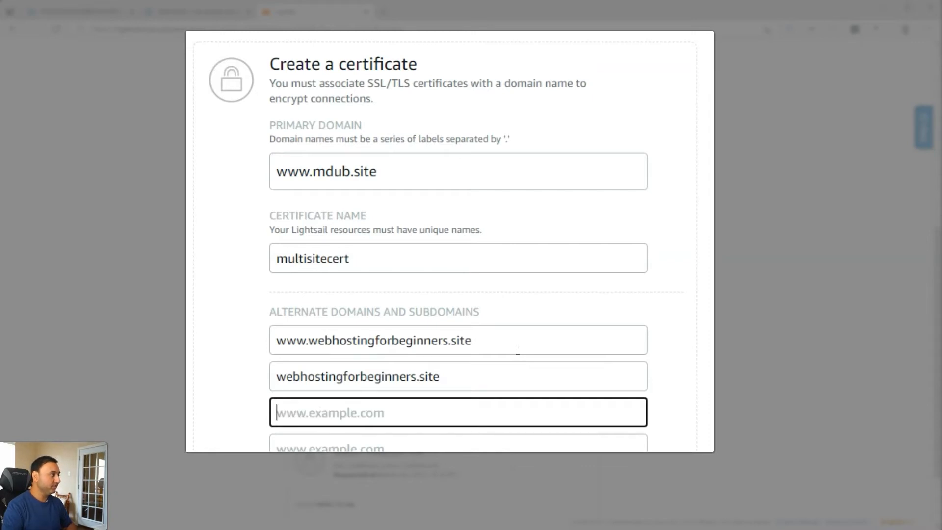
key("shift+Tab")
key("BackSpace")
key("BackSpace")
key("BackSpace")
key("BackSpace")
key("BackSpace")
key("BackSpace")
key("BackSpace")
key("BackSpace")
key("BackSpace")
key("BackSpace")
key("BackSpace")
key("BackSpace")
key("BackSpace")
key("BackSpace")
key("BackSpace")
key("BackSpace")
key("BackSpace")
key("BackSpace")
key("BackSpace")
key("BackSpace")
key("BackSpace")
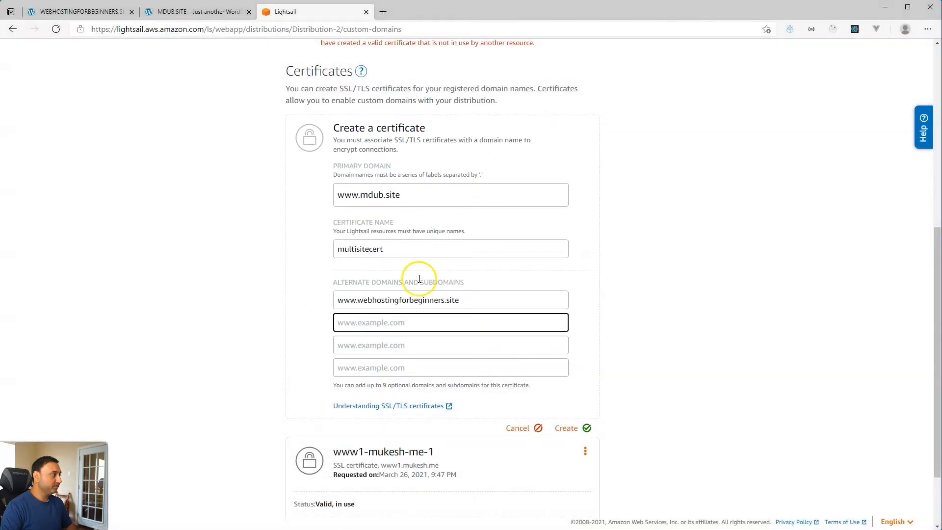
Create the multisitecert certificate from the completed form.
left_click(576, 429)
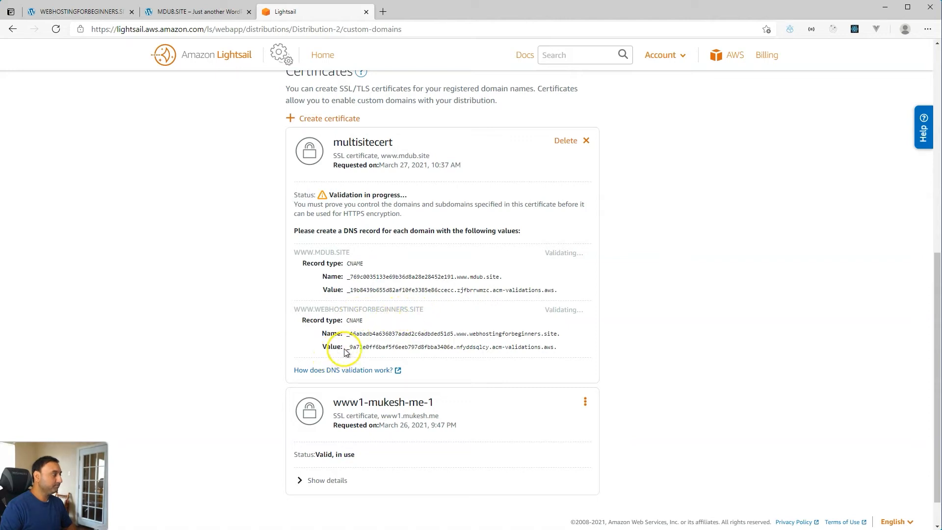
Open the mdub.site DNS zone from the Lightsail home networking resources.
scroll(378, 322, "up", 6)
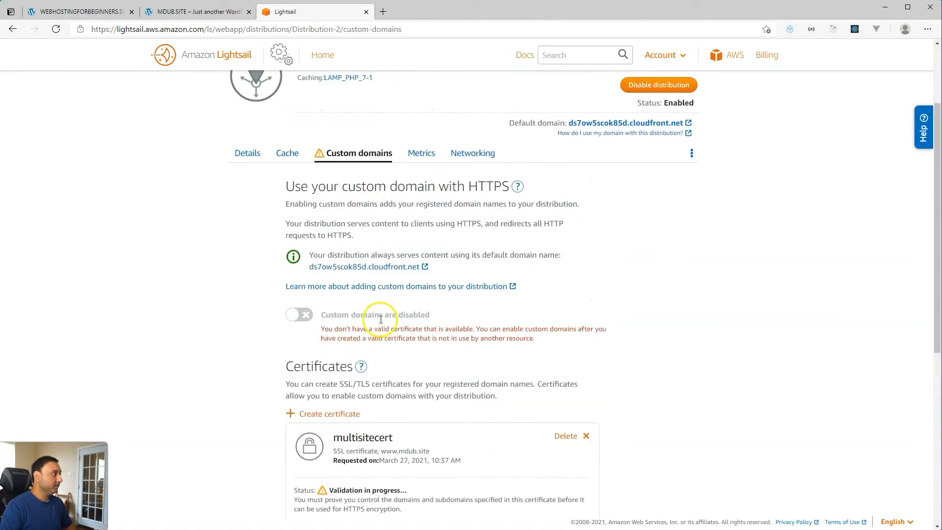
scroll(381, 320, "up", 2)
left_click(472, 226)
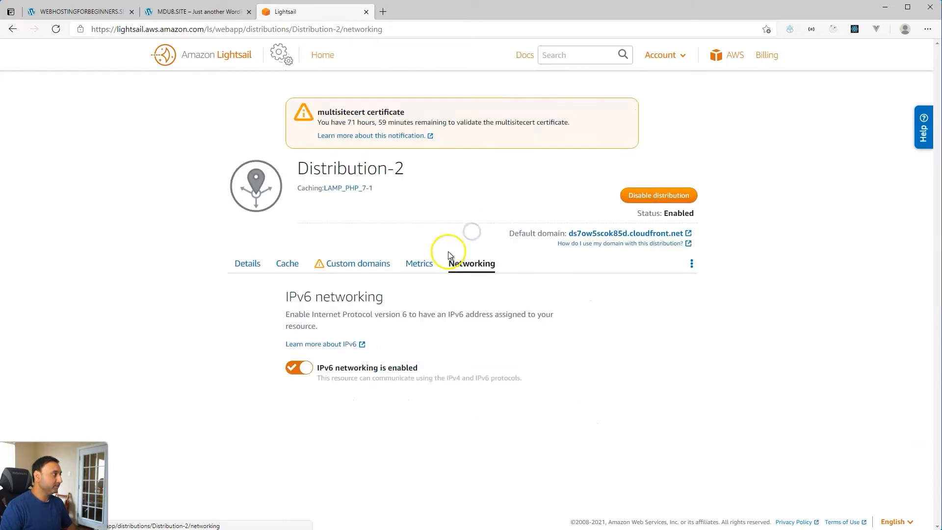
left_click(317, 53)
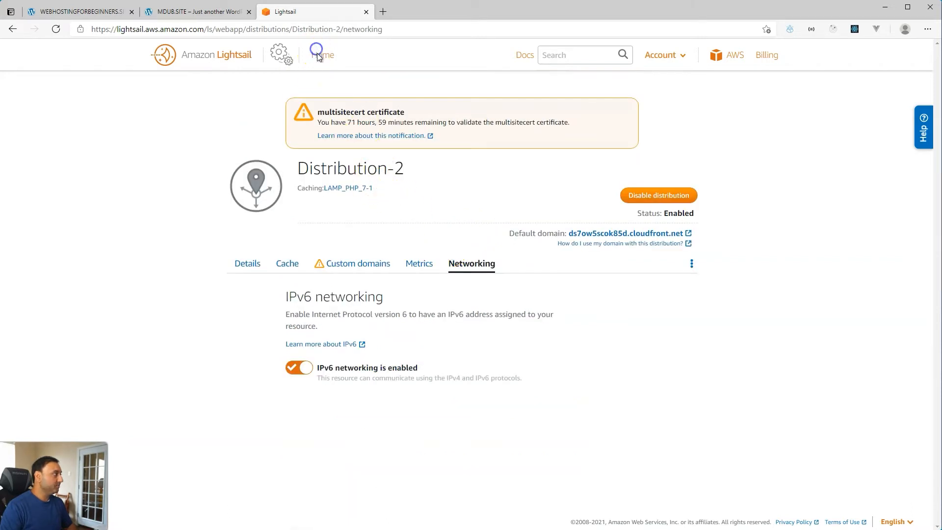
left_click(323, 54)
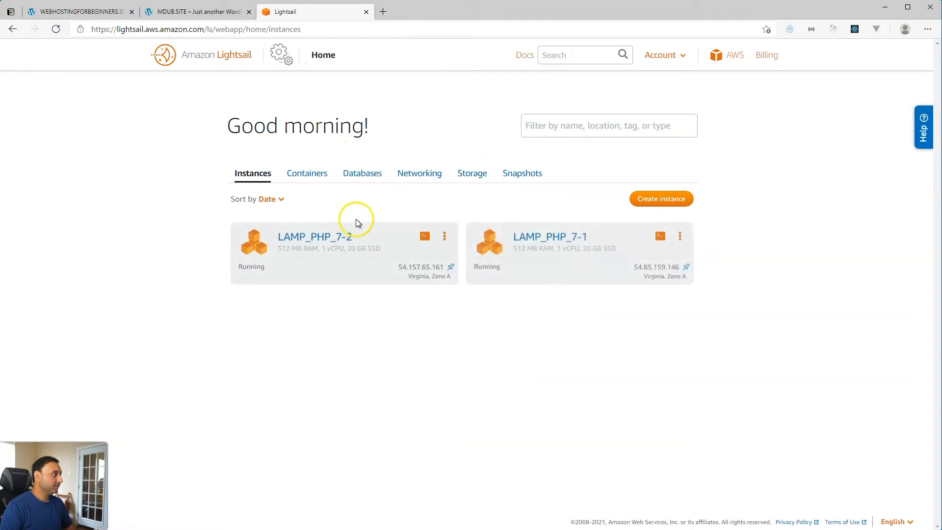
left_click(414, 175)
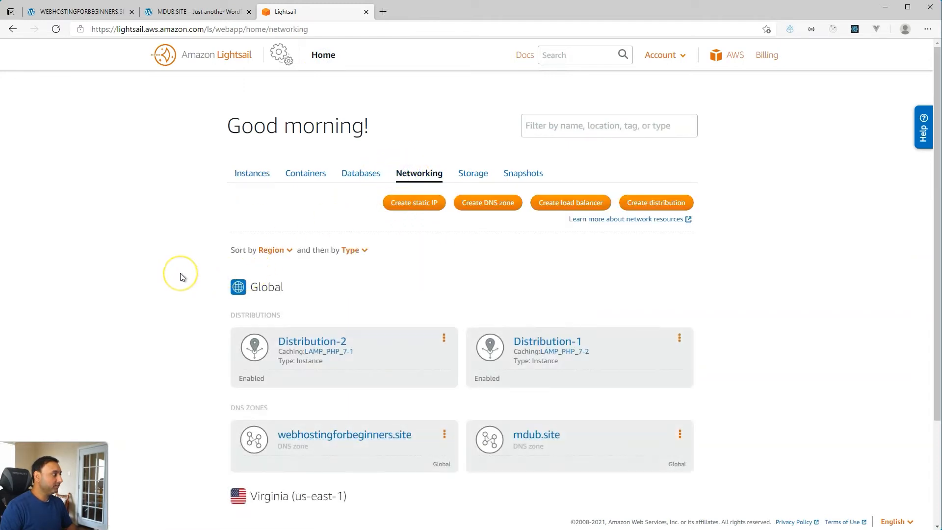
scroll(181, 278, "down", 2)
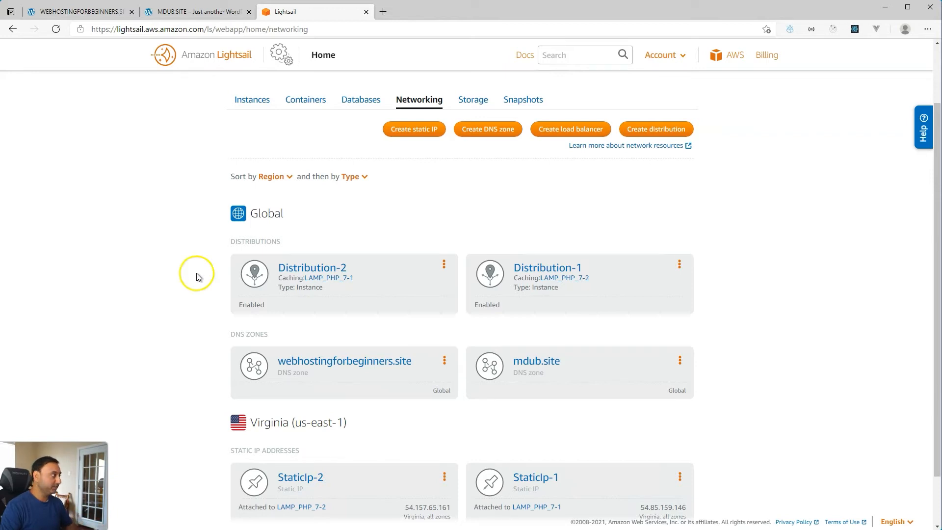
scroll(177, 301, "down", 1)
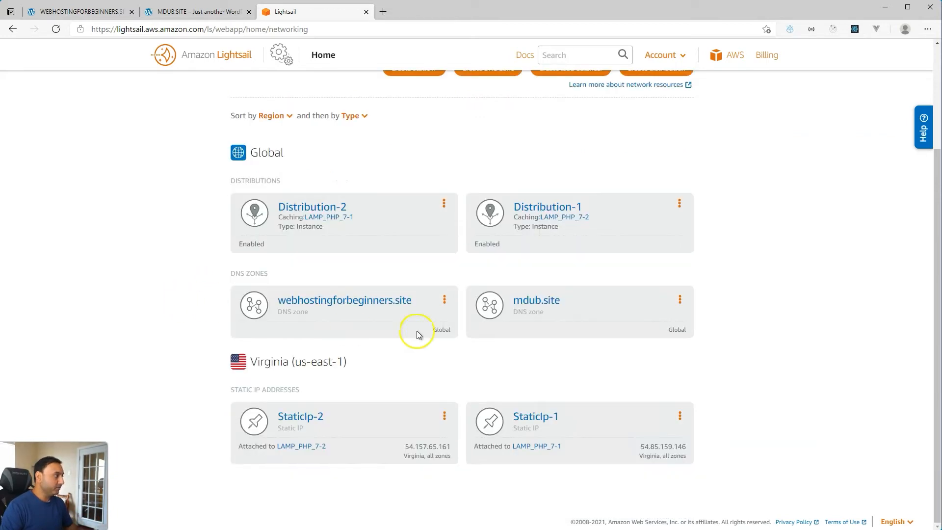
left_click(519, 304)
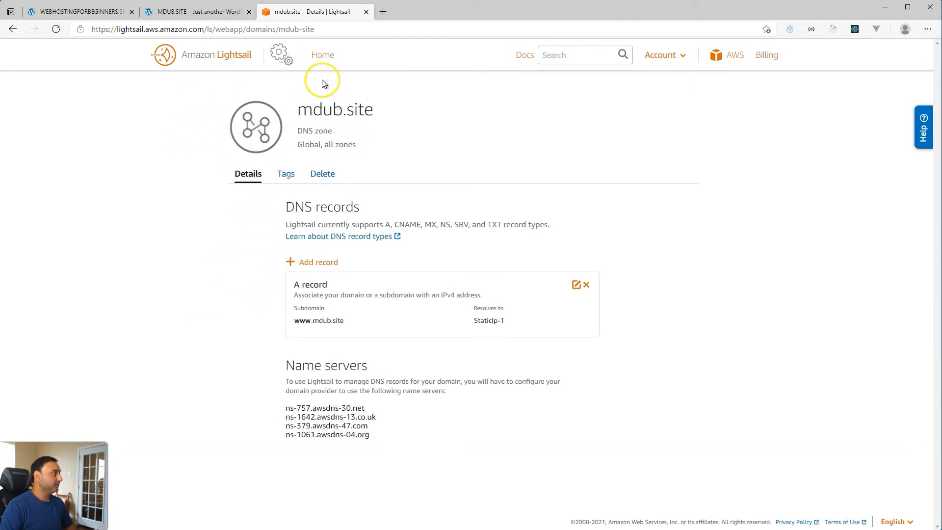
Open the custom domains settings of Distribution-2 in a second browser tab, at the multisitecert validation records.
middle_click(325, 57)
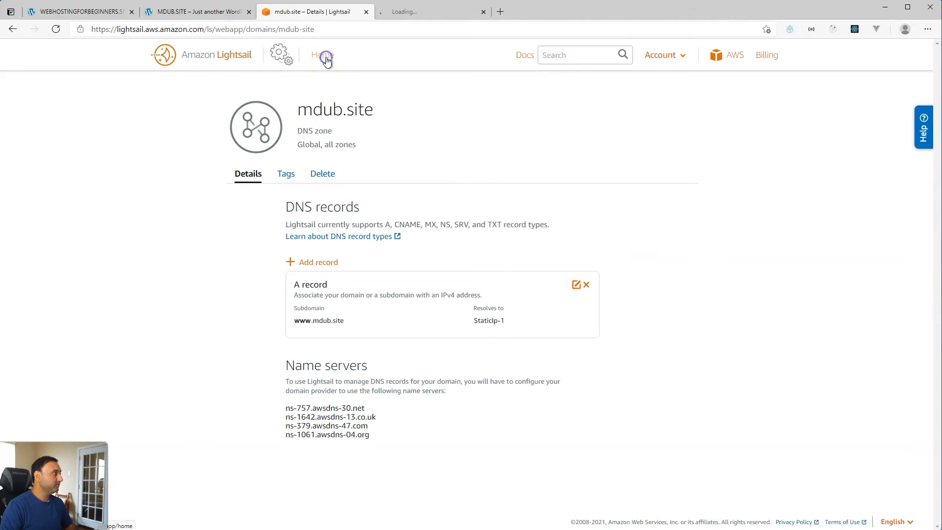
left_click(405, 12)
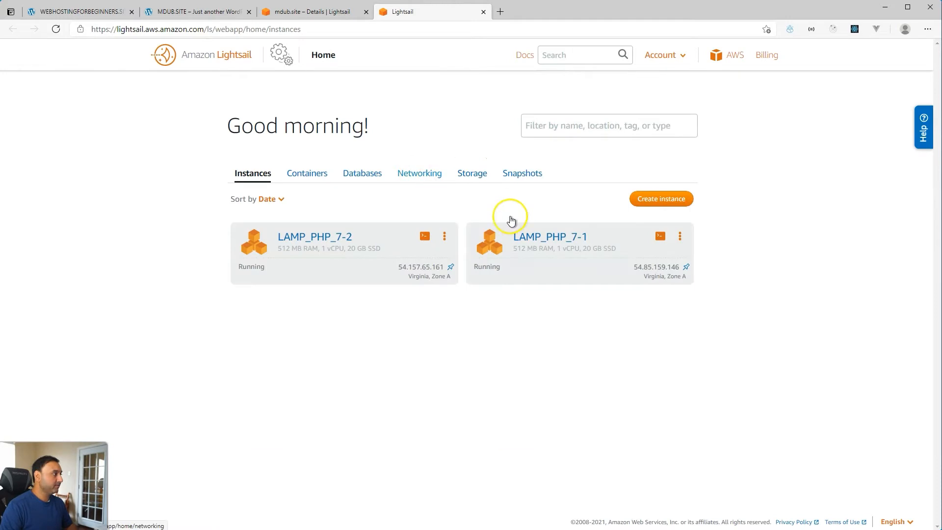
left_click(418, 175)
left_click(339, 341)
left_click(374, 260)
scroll(406, 267, "down", 6)
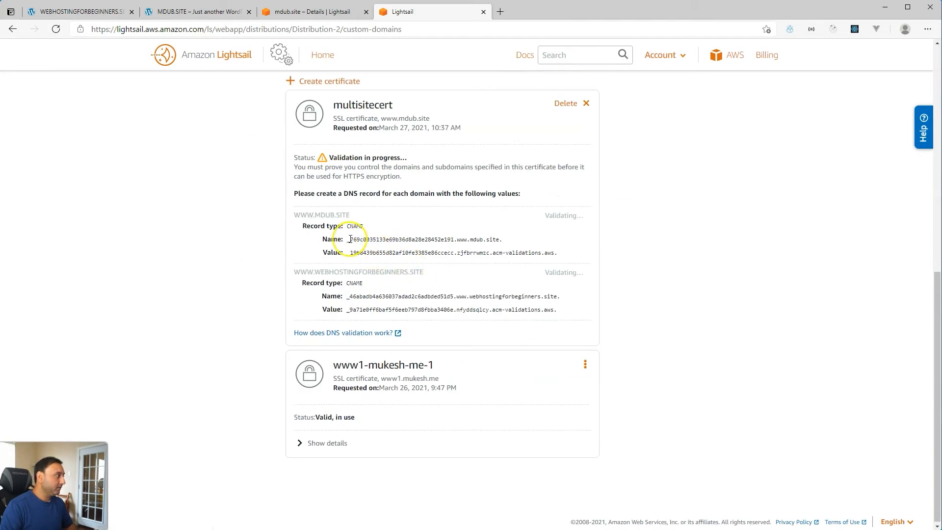
left_click_drag(353, 239, 417, 241)
left_click(310, 11)
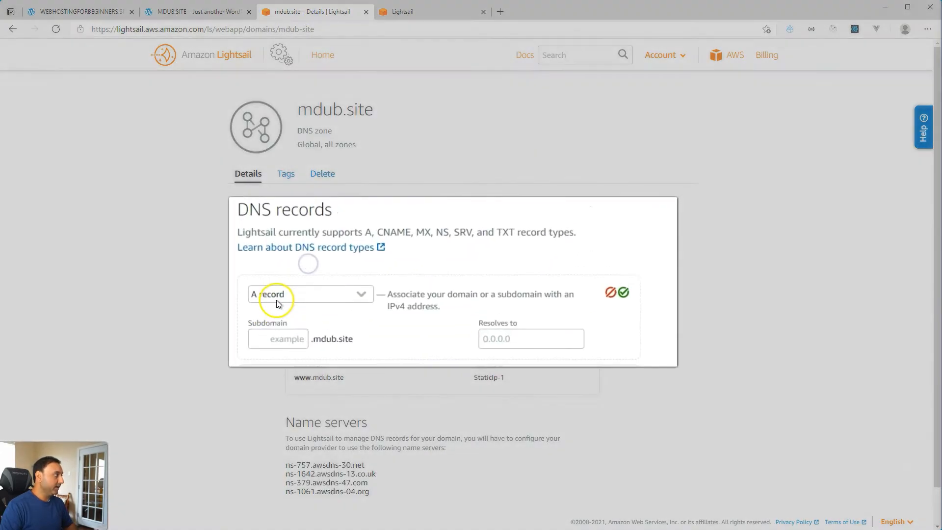
left_click(314, 275)
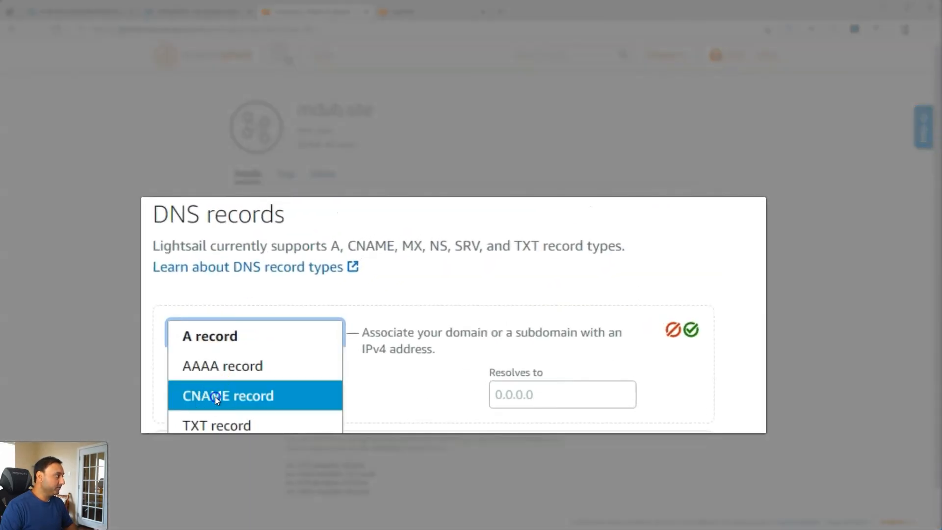
left_click(320, 308)
left_click(213, 396)
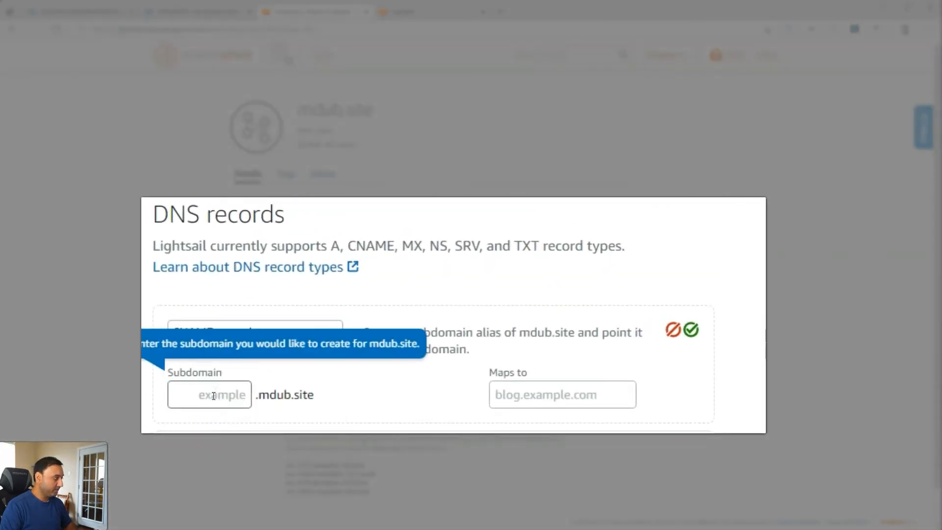
type("www.mdub.site")
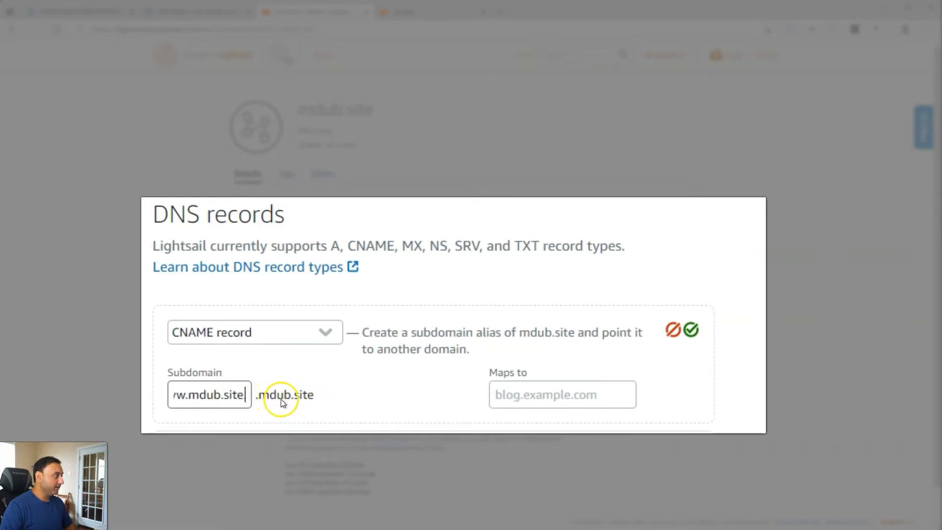
key("BackSpace")
key("BackSpace")
key("BackSpace")
key("BackSpace")
key("BackSpace")
key("BackSpace")
key("BackSpace")
key("BackSpace")
key("BackSpace")
key("BackSpace")
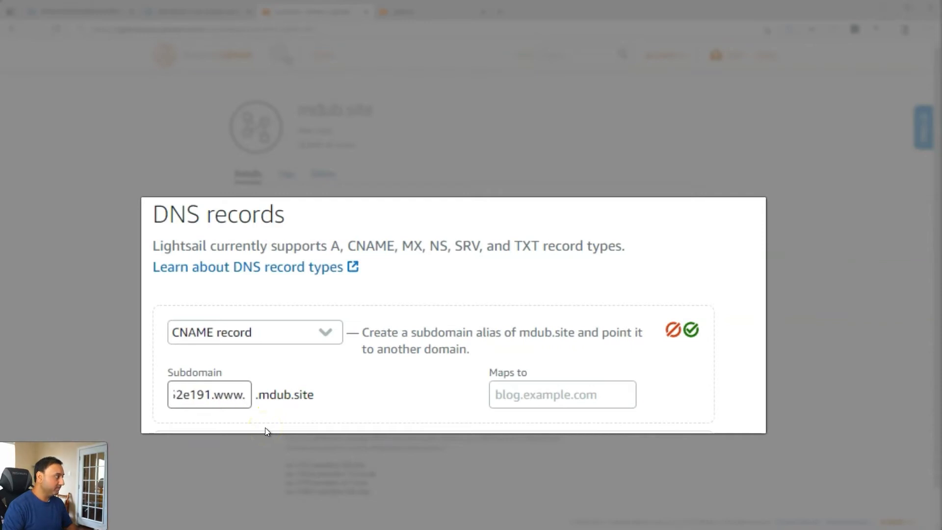
key("BackSpace")
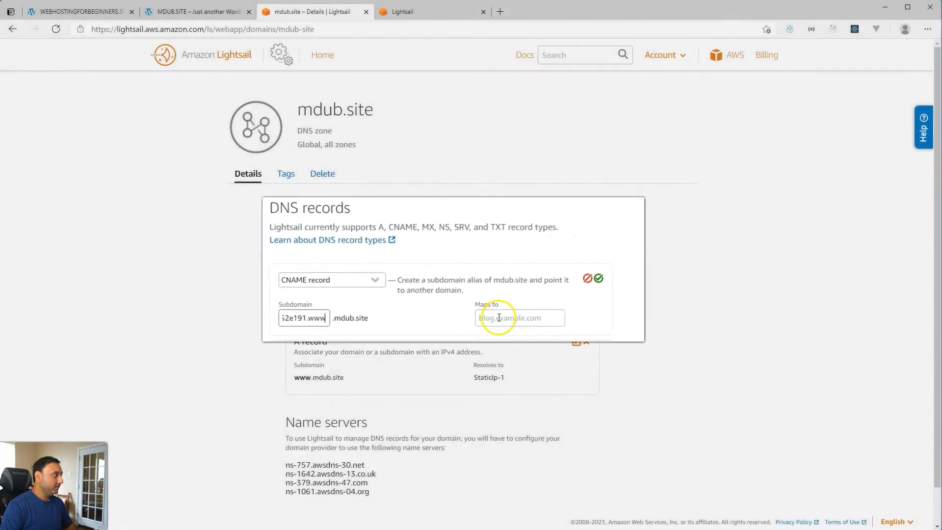
left_click(528, 395)
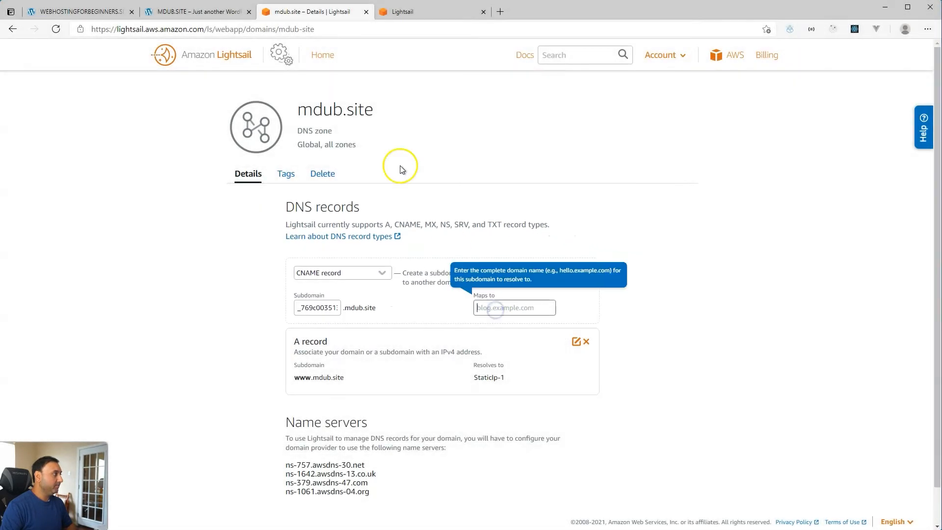
left_click(409, 13)
triple_click(378, 252)
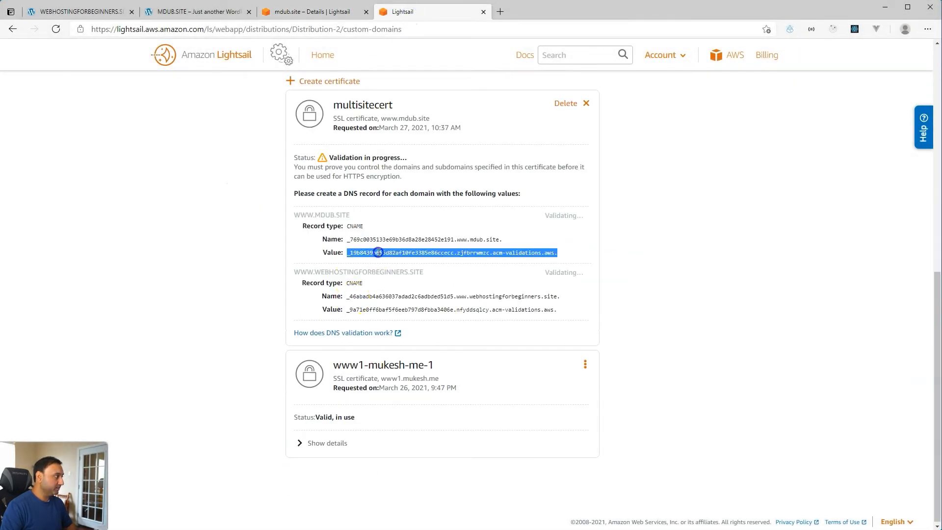
left_click(301, 14)
key("ctrl+v")
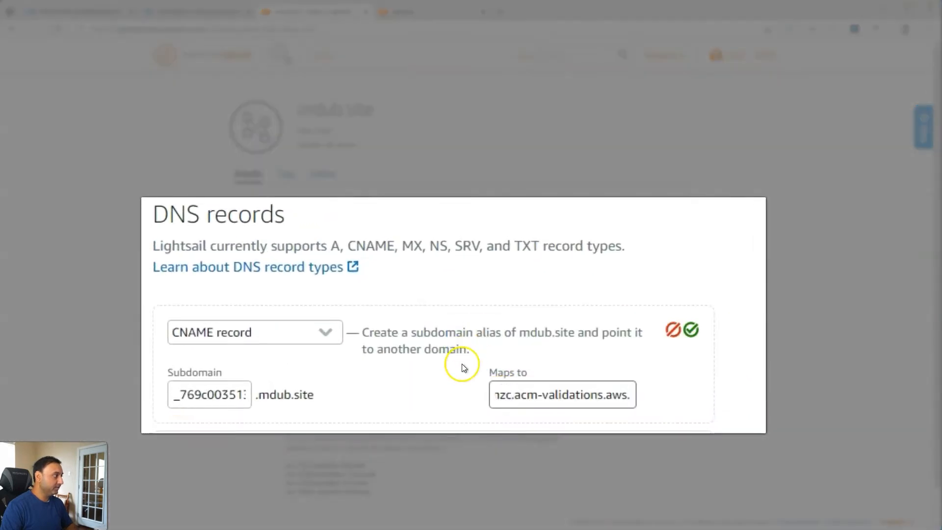
left_click(692, 330)
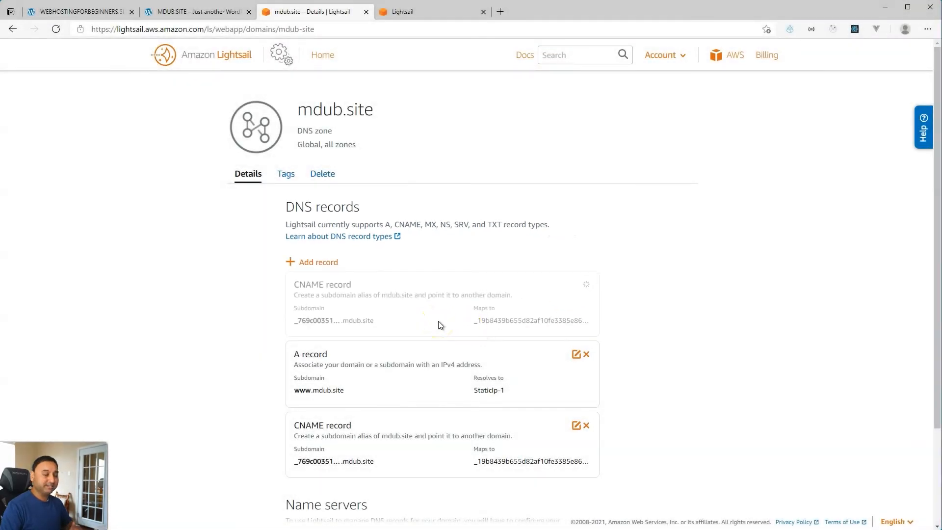
Open the webhostingforbeginners.site DNS zone from the Lightsail home networking resources.
left_click(323, 55)
left_click(420, 173)
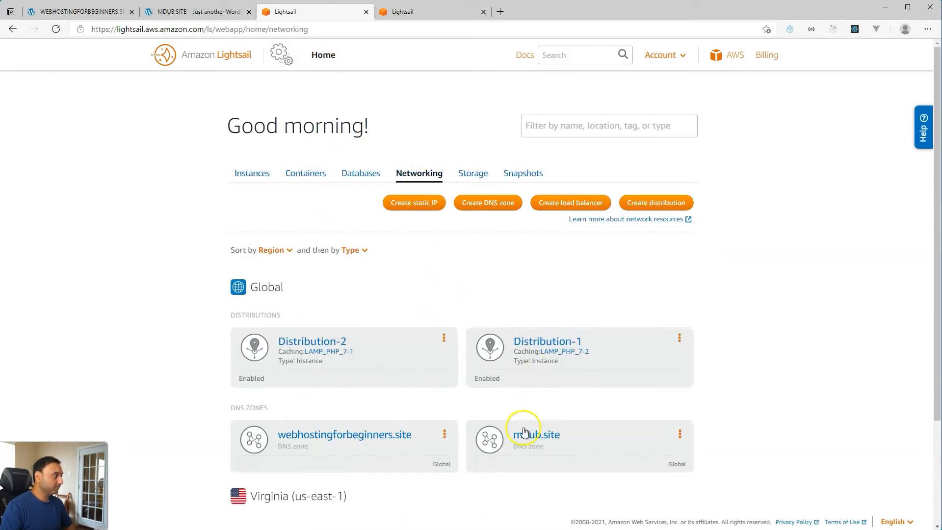
left_click(336, 431)
Start a CNAME record in the webhostingforbeginners.site zone with the certificate's matching validation name as subdomain, without the domain suffix.
left_click(415, 11)
triple_click(361, 296)
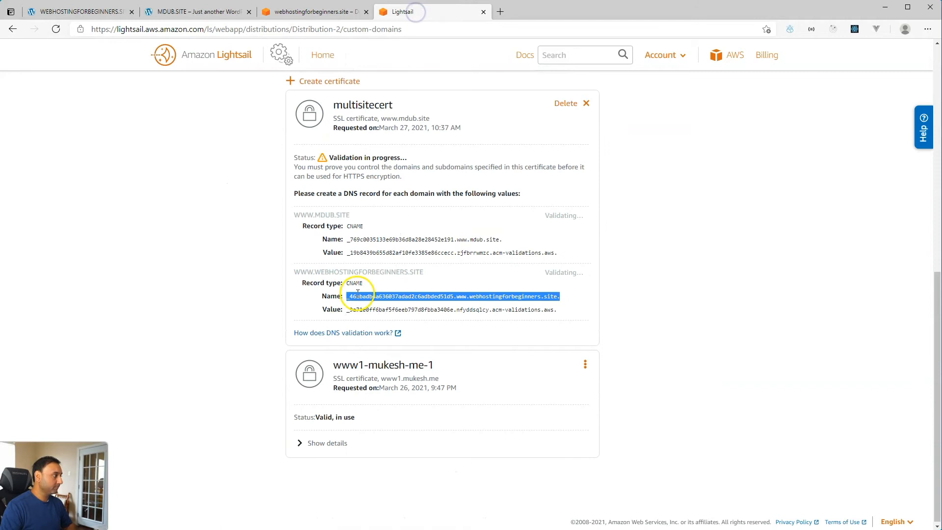
left_click(321, 14)
left_click(334, 308)
key("ctrl+v")
key("BackSpace")
key("BackSpace")
key("BackSpace")
key("BackSpace")
key("BackSpace")
key("BackSpace")
key("BackSpace")
key("BackSpace")
key("BackSpace")
key("BackSpace")
key("BackSpace")
key("BackSpace")
key("BackSpace")
key("BackSpace")
key("BackSpace")
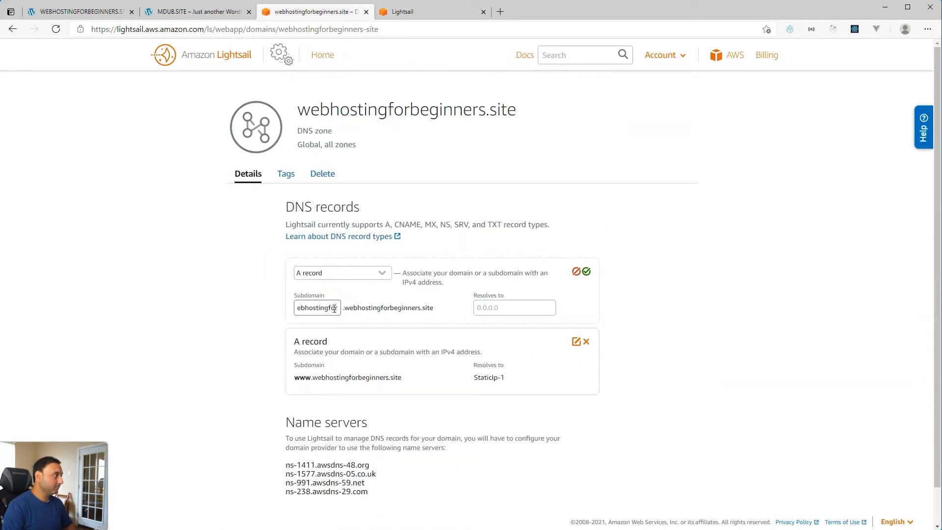
left_click(403, 11)
left_click(327, 12)
left_click(314, 274)
left_click(318, 308)
Map the webhostingforbeginners.site CNAME record to the certificate's matching validation value and save the record.
left_click(402, 12)
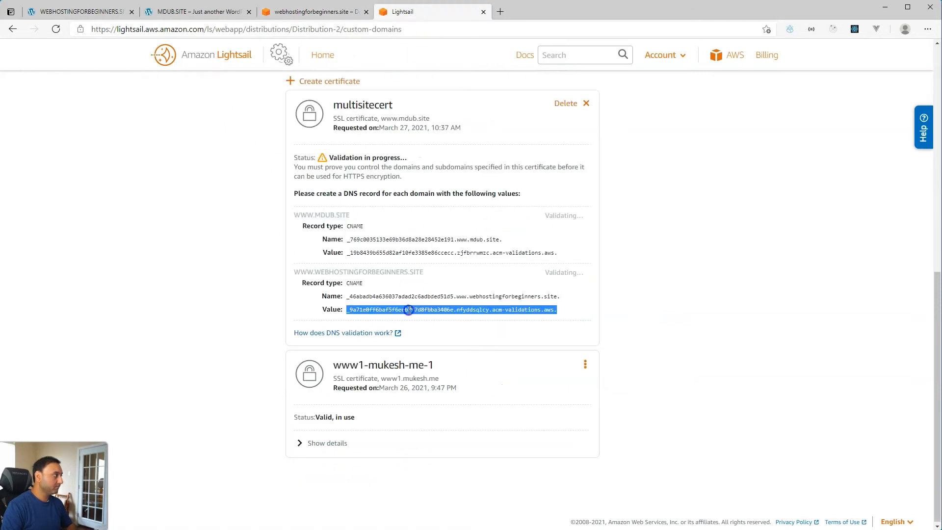
left_click(319, 11)
left_click(498, 319)
key("ctrl+v")
left_click(586, 270)
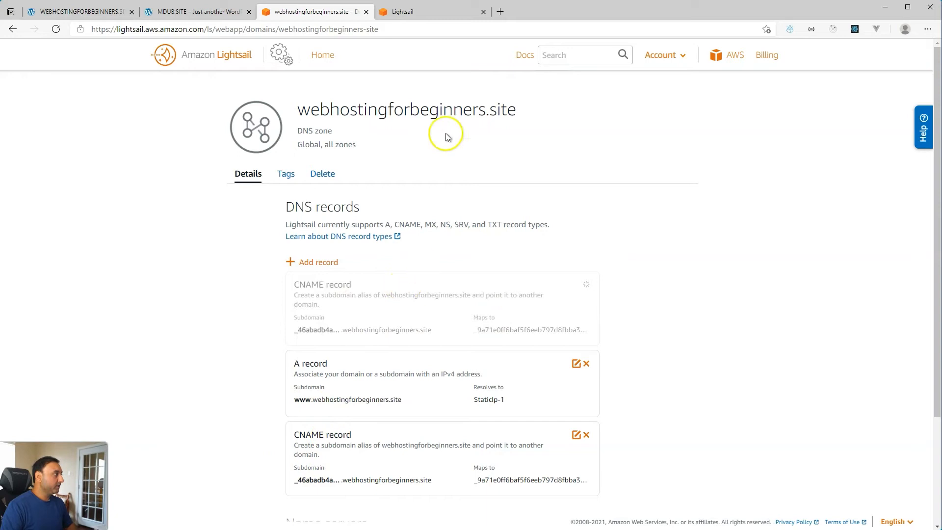
Check the validation status of multisitecert in the custom domains settings of Distribution-2.
left_click(421, 14)
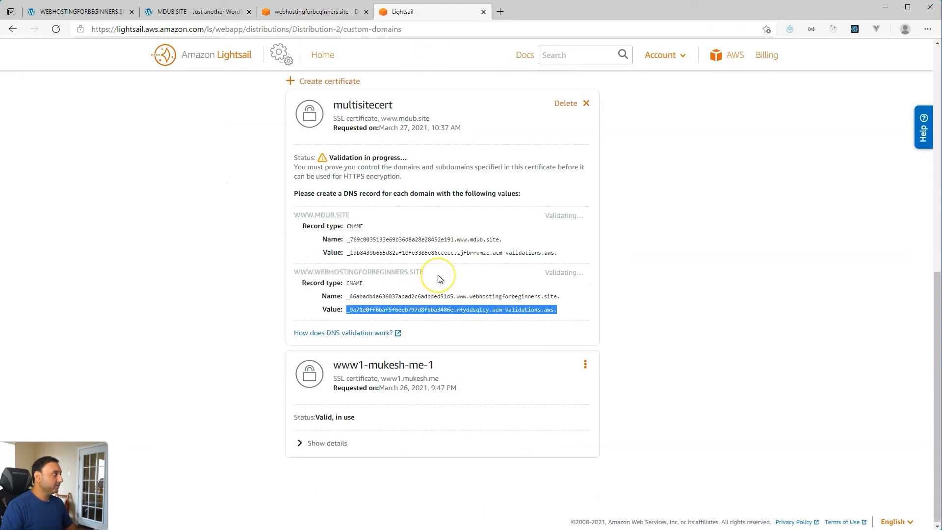
scroll(439, 278, "up", 10)
scroll(440, 276, "down", 5)
scroll(439, 276, "up", 5)
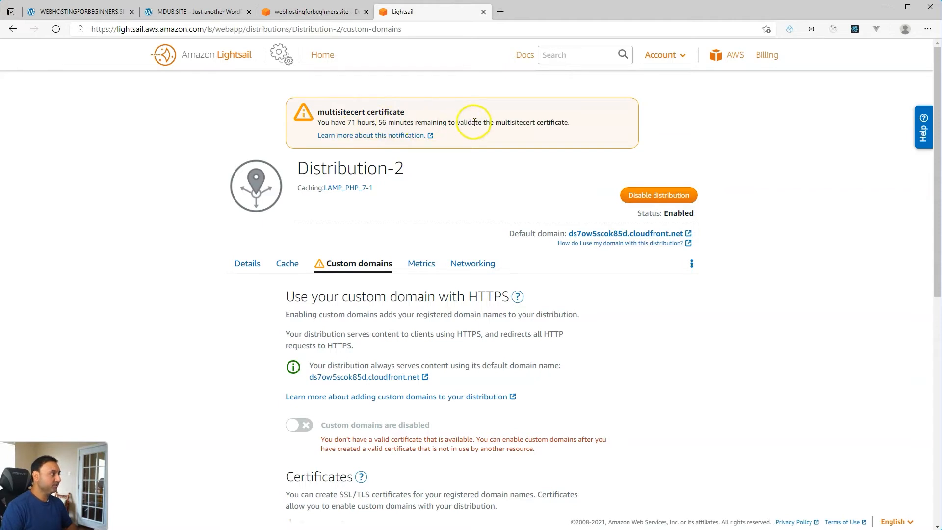
scroll(171, 273, "down", 6)
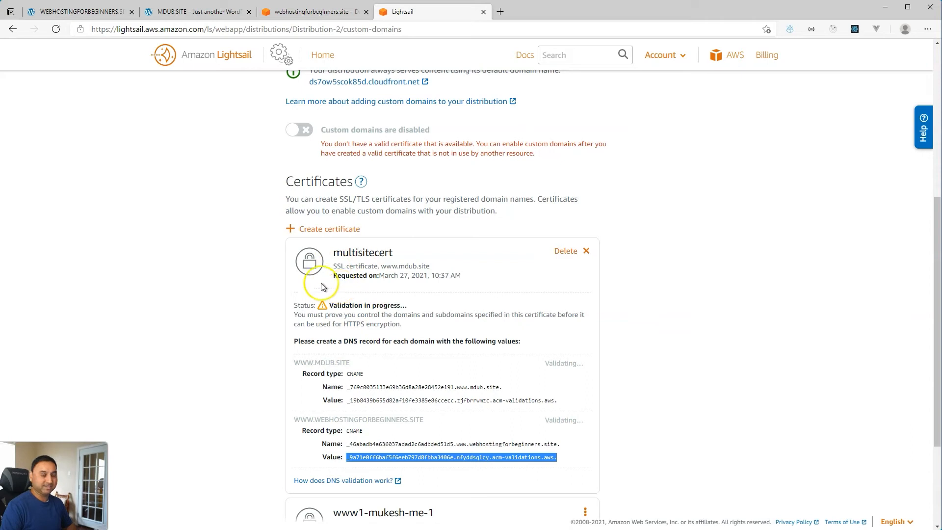
left_click(258, 277)
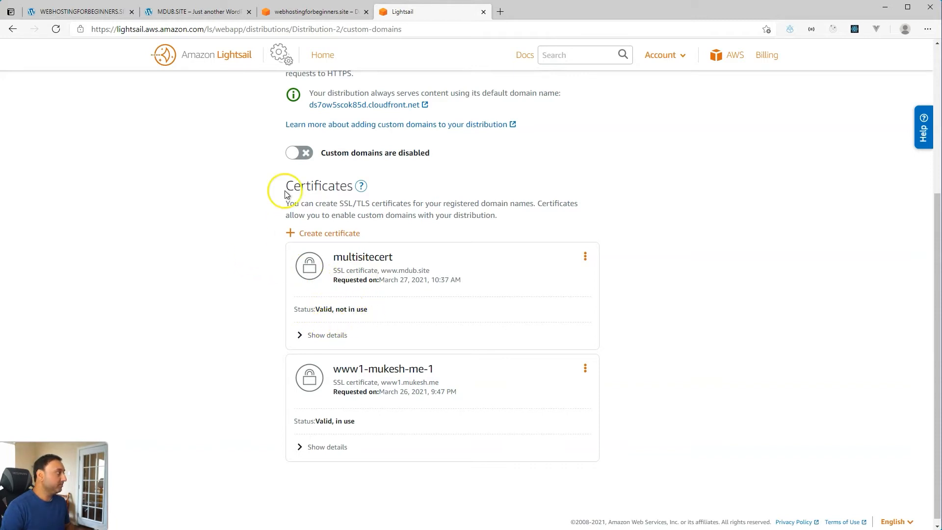
Enable custom domains on Distribution-2 using the multisitecert certificate.
scroll(242, 191, "up", 3)
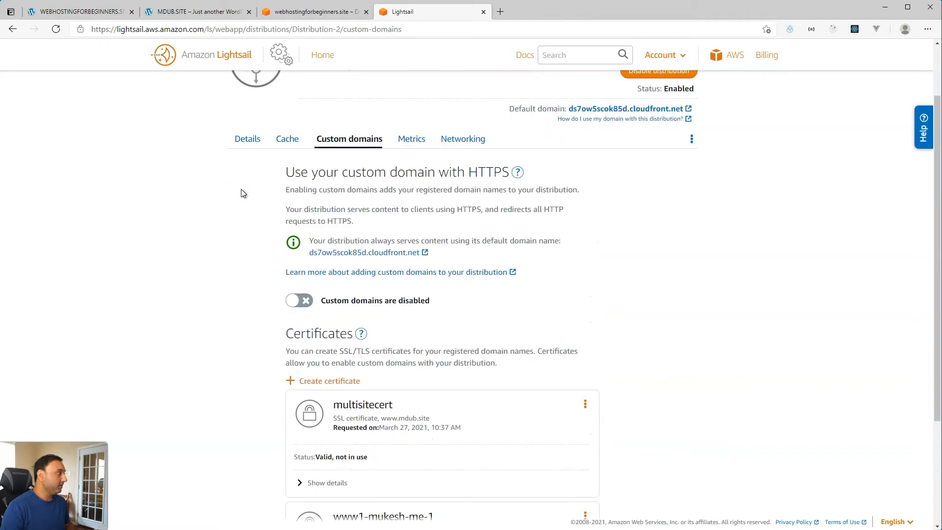
left_click(299, 301)
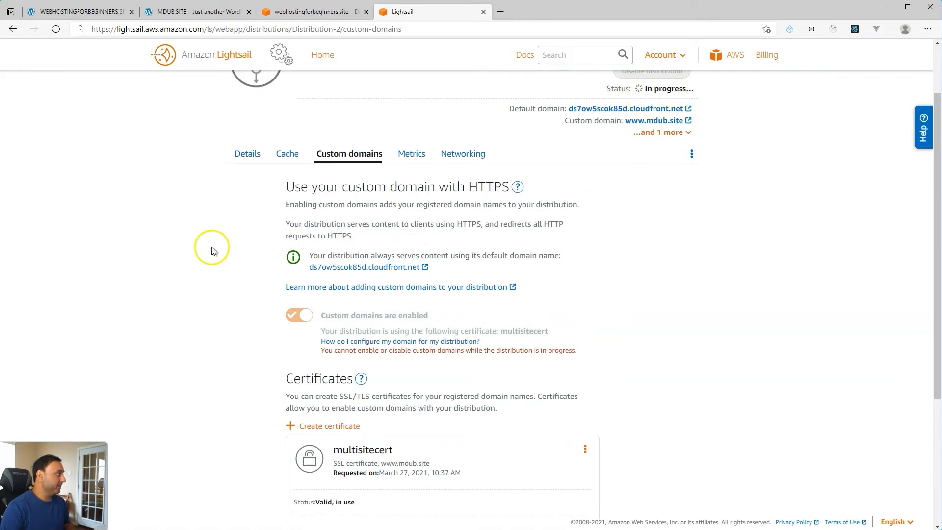
left_click(98, 11)
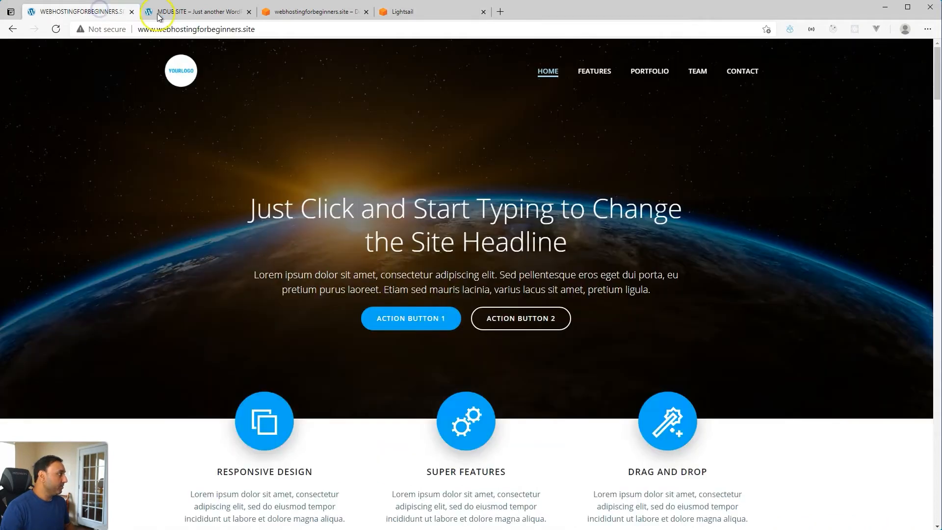
left_click(192, 14)
left_click(83, 11)
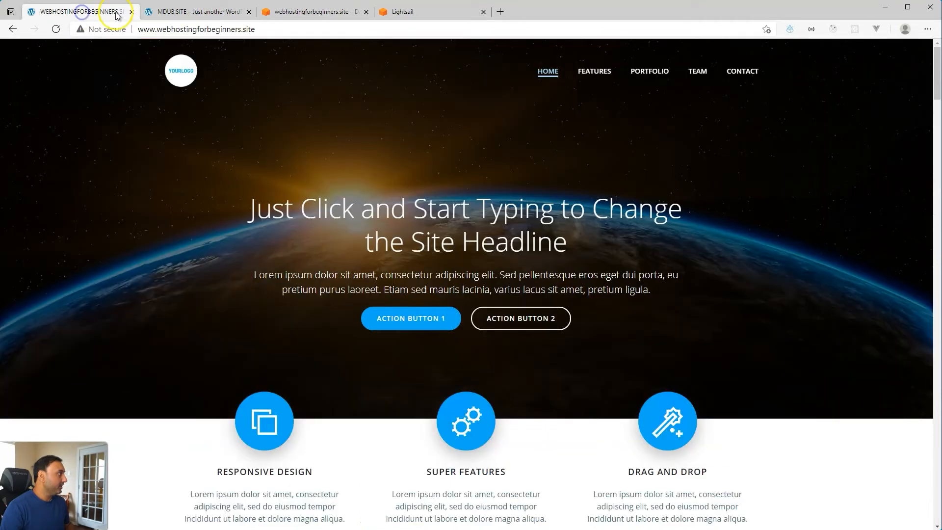
left_click(180, 10)
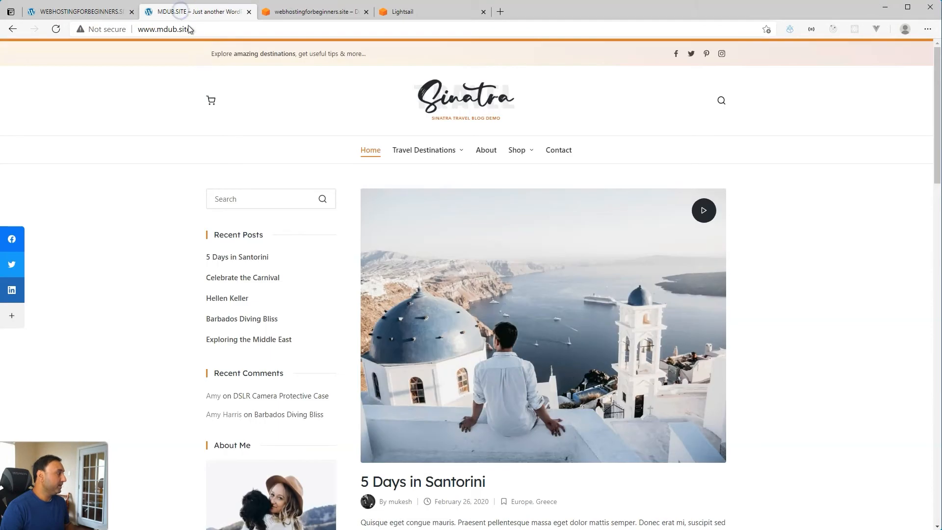
Open the Lightsail instances list and view the browser-based SSH terminal of LAMP_PHP_7-1, closing it again.
left_click(317, 11)
left_click(323, 56)
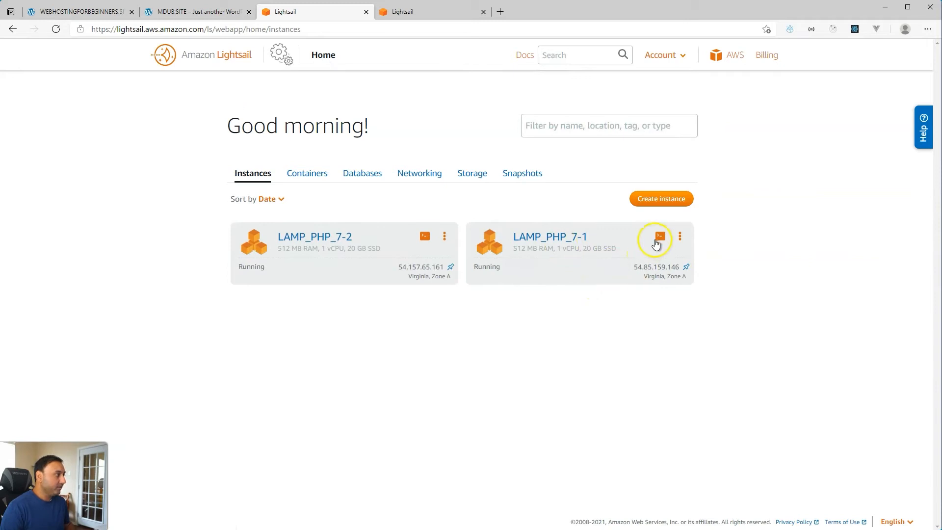
left_click(661, 237)
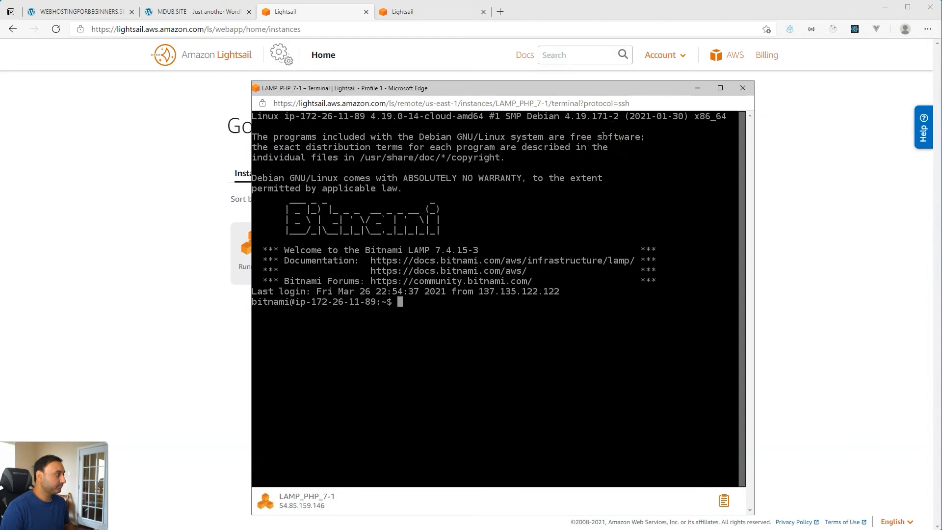
left_click(746, 92)
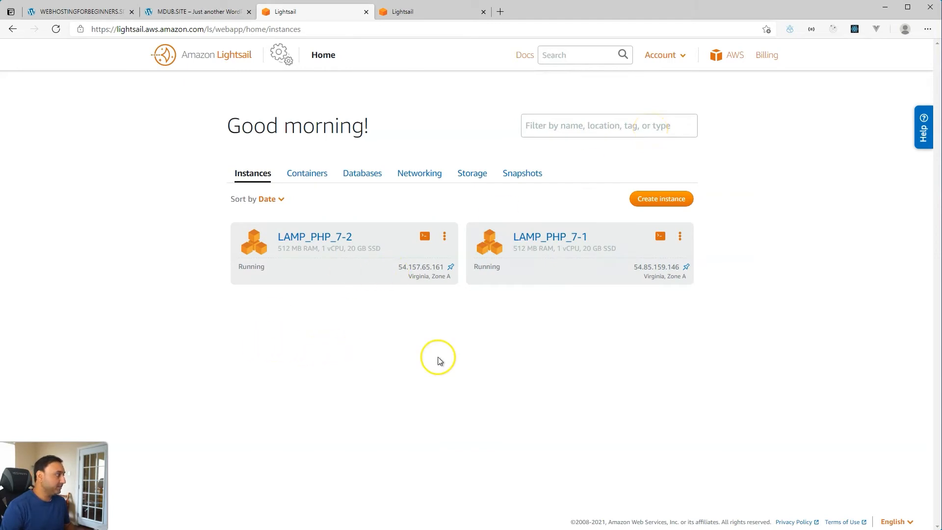
Open the static IP attached to LAMP_PHP_7-1 and copy its public address.
left_click_drag(632, 271, 671, 269)
left_click(638, 270)
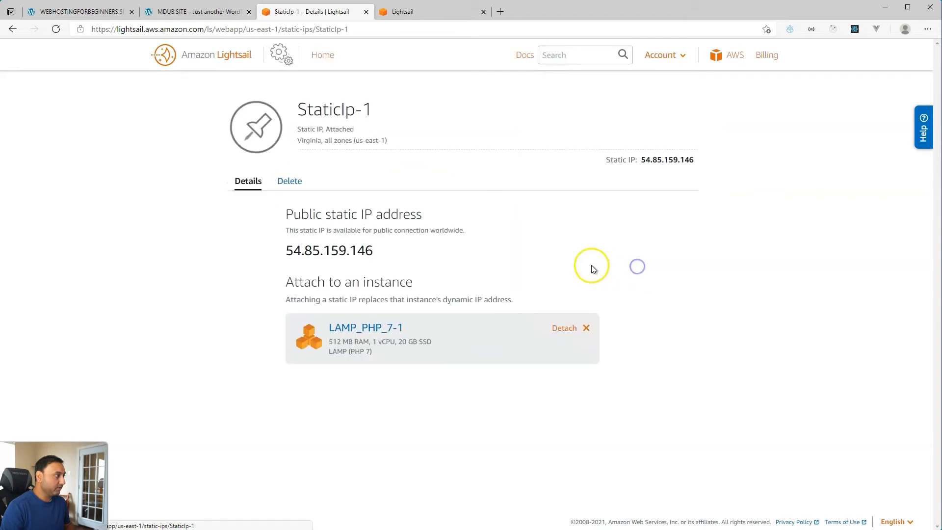
left_click_drag(388, 258, 289, 250)
key("ctrl+c")
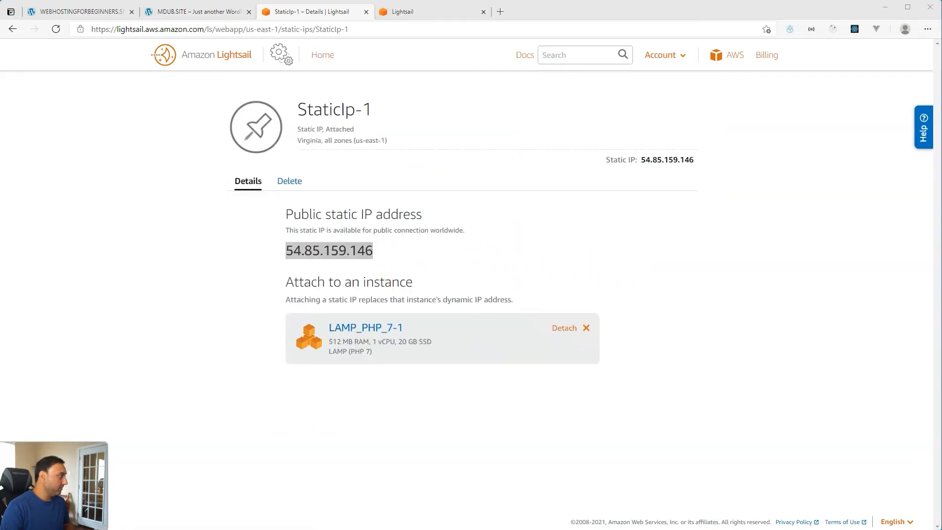
Switch to Bitvise SSH Client and set the server host to 54.85.159.146.
left_click_drag(258, 122, 567, 145)
left_click(572, 193)
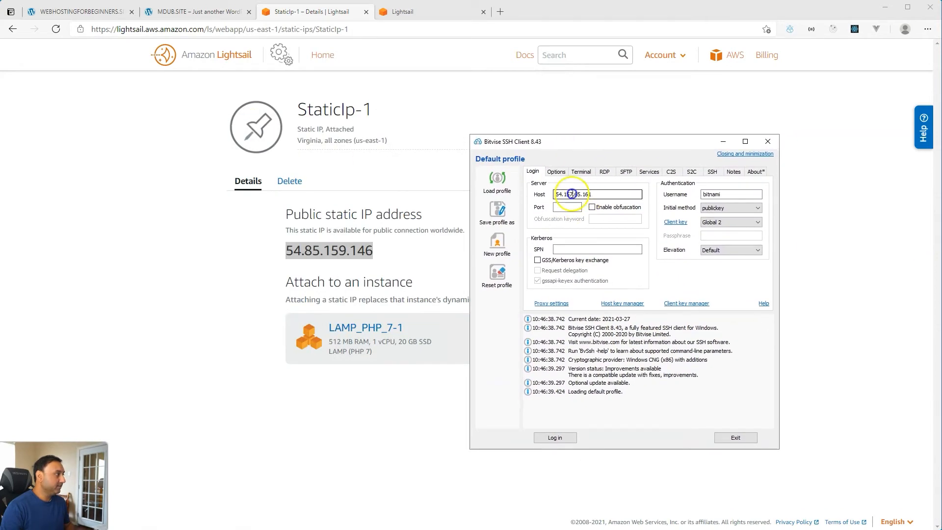
left_click_drag(599, 194, 540, 194)
key("ctrl+v")
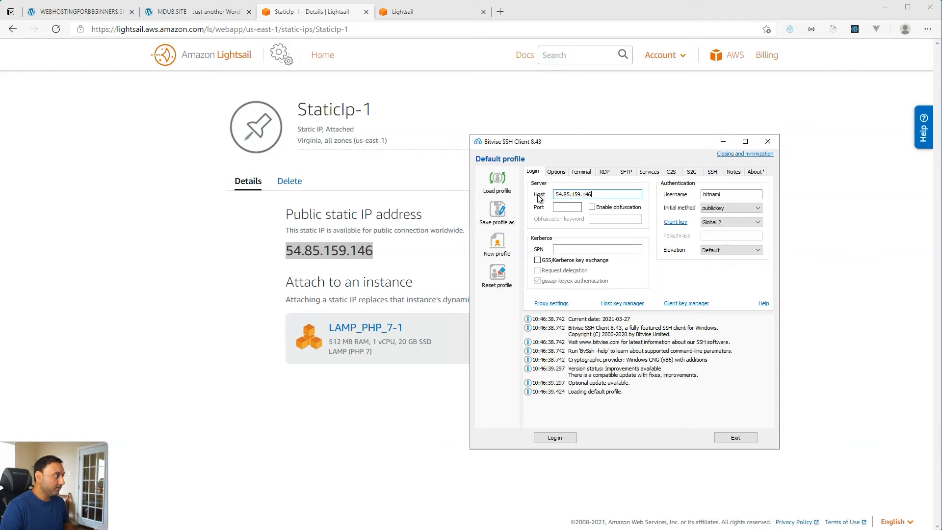
Log in to the server as bitnami with publickey authentication, accepting the Auto client key.
left_click(553, 439)
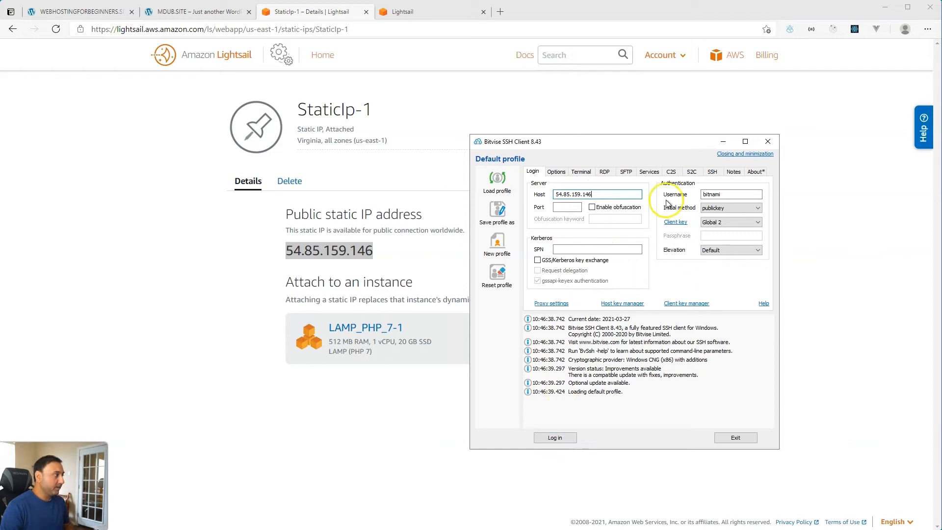
left_click(720, 196)
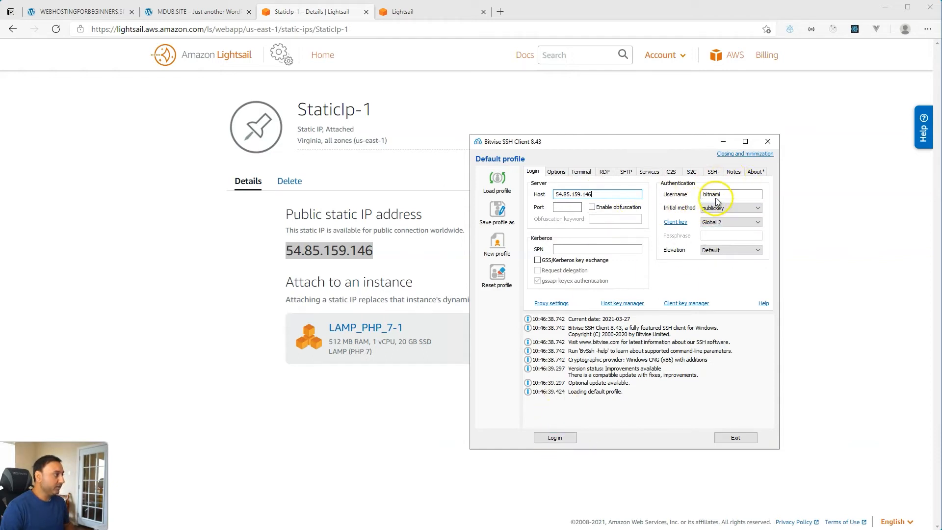
left_click(712, 213)
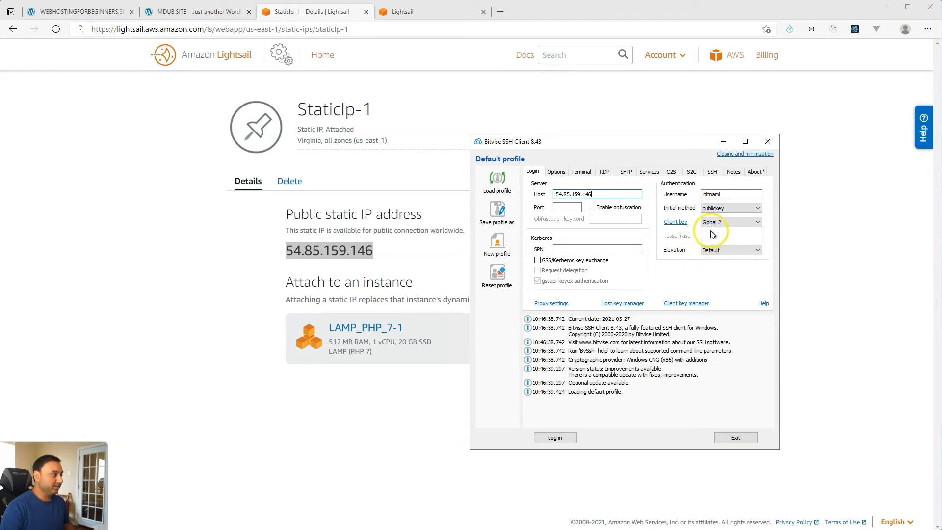
left_click(554, 436)
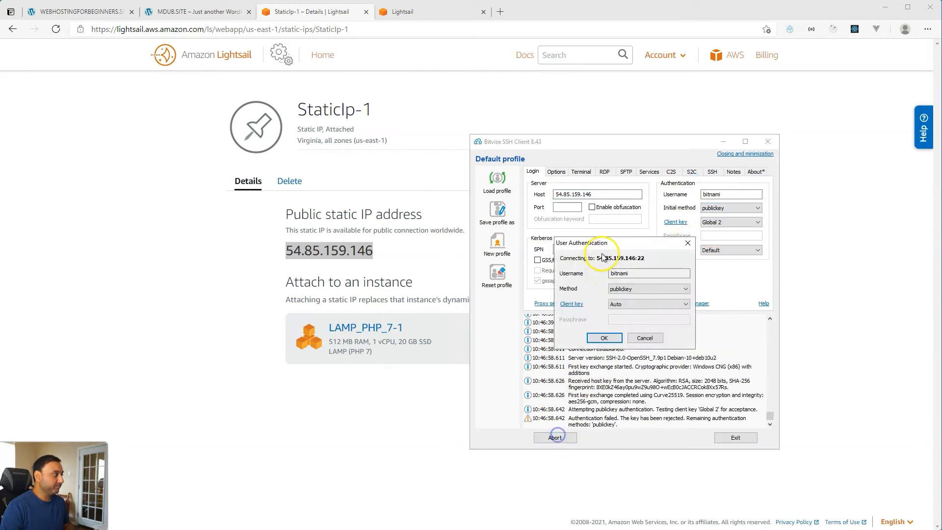
left_click(604, 338)
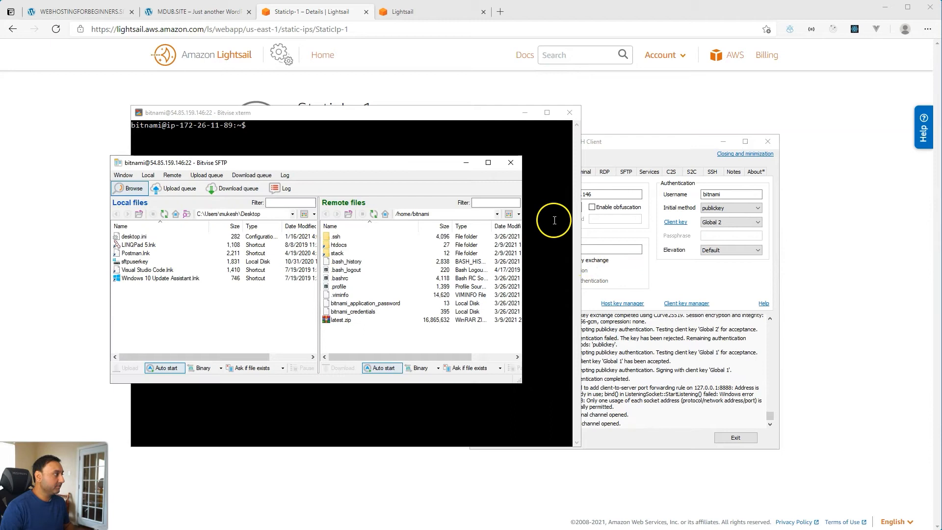
Close the SFTP window, minimize the SSH client's main window and bring the terminal window into focus.
left_click(511, 163)
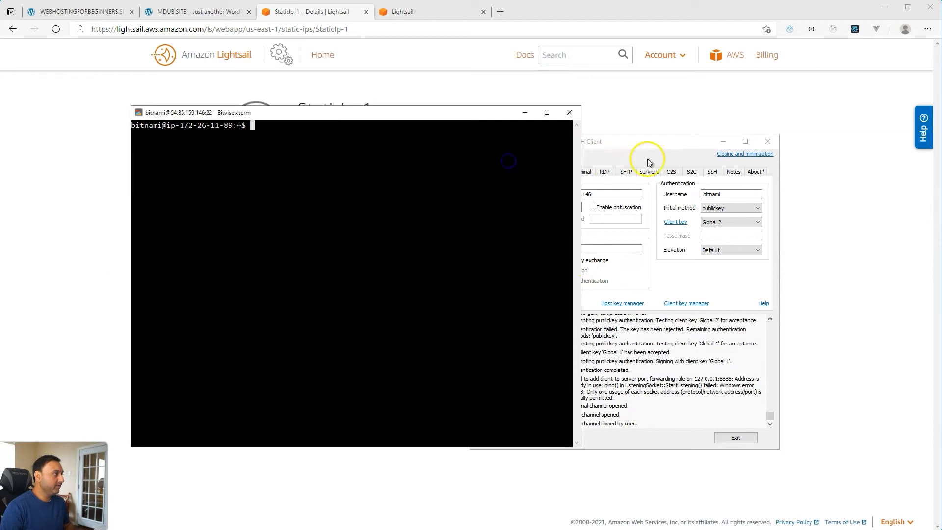
left_click(723, 145)
left_click(479, 114)
left_click_drag(480, 115, 618, 122)
left_click(575, 165)
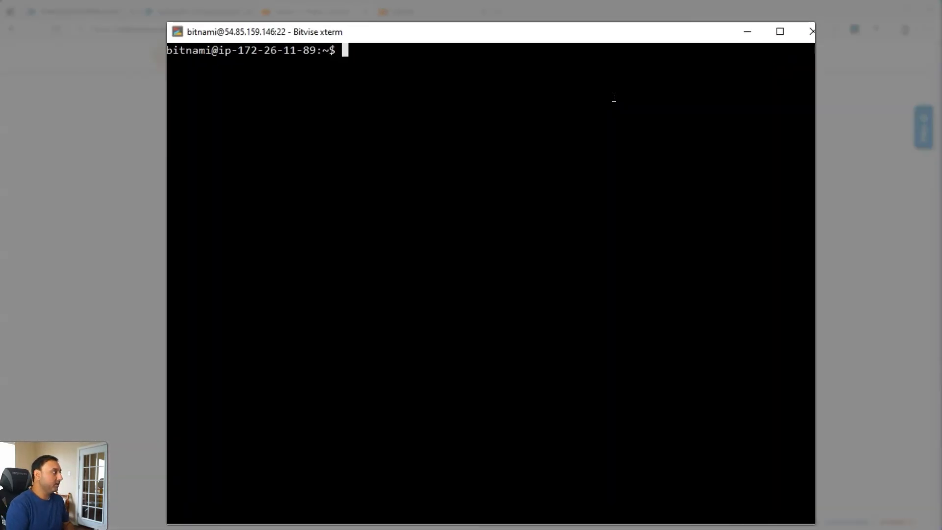
Change from the home directory to /opt/bitnami, listing the contents of both directories.
key("Return")
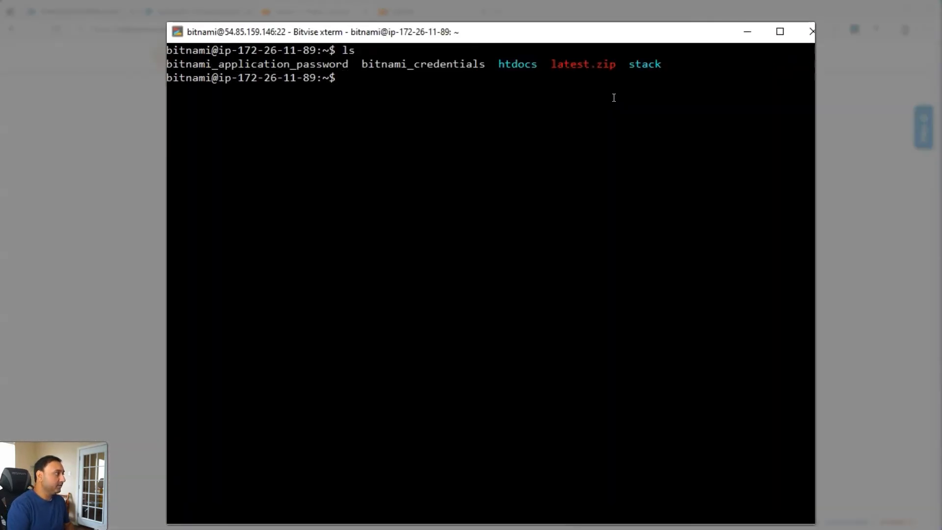
type("cd /")
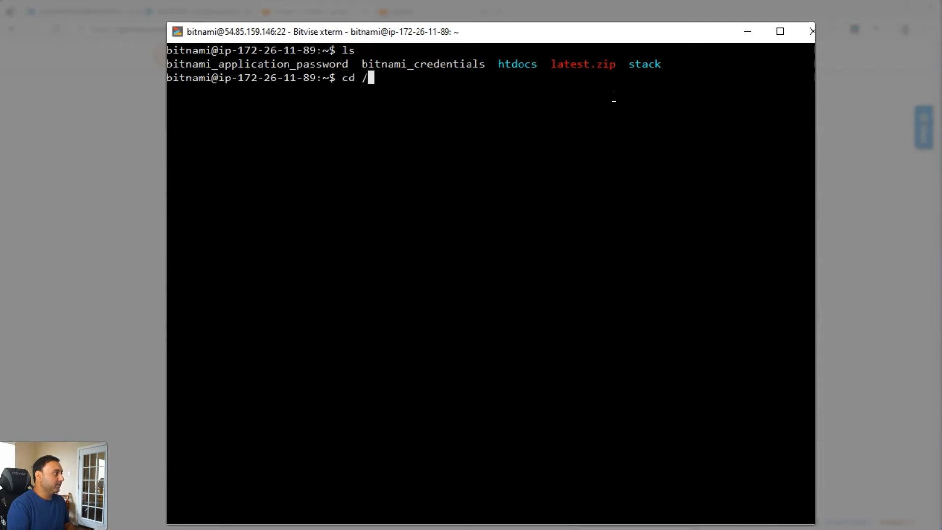
type("opt/bitn")
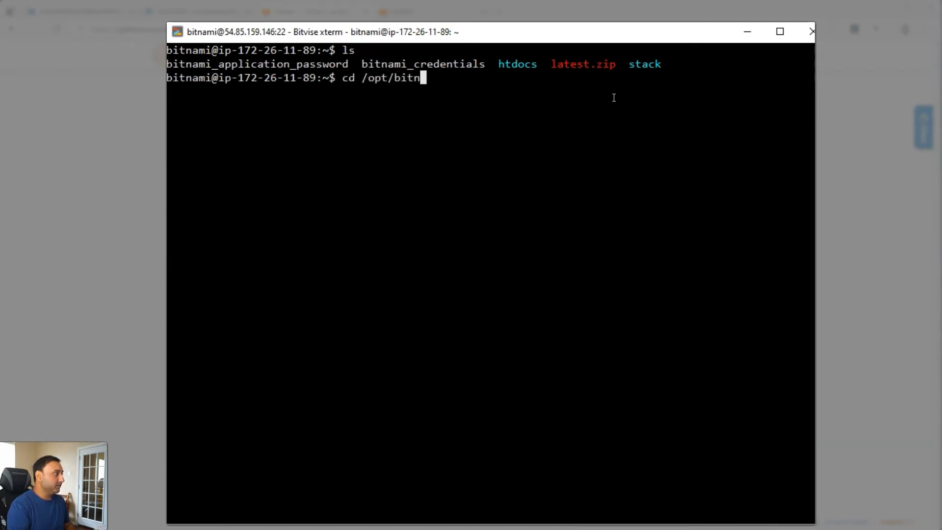
type("ami/www.")
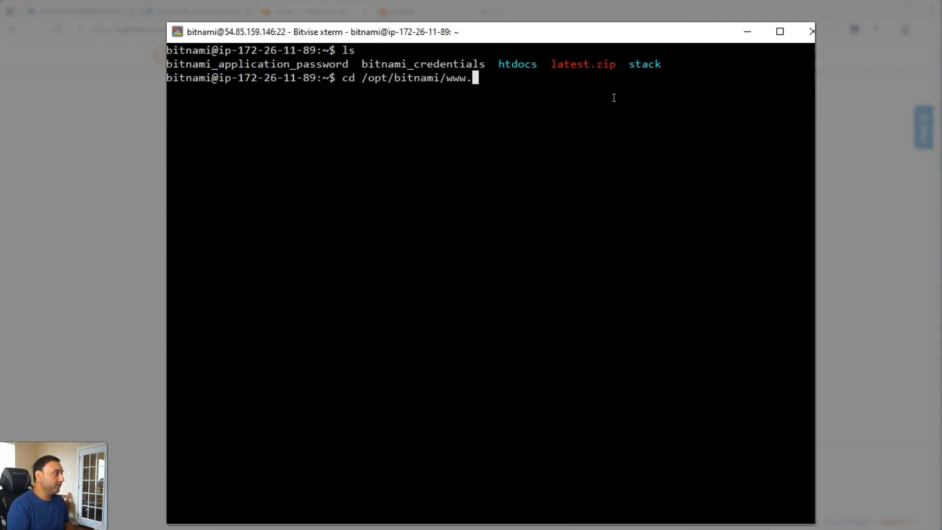
type("m")
left_click(604, 108)
type("d")
key("BackSpace")
key("BackSpace")
key("BackSpace")
key("BackSpace")
key("BackSpace")
key("BackSpace")
key("Return")
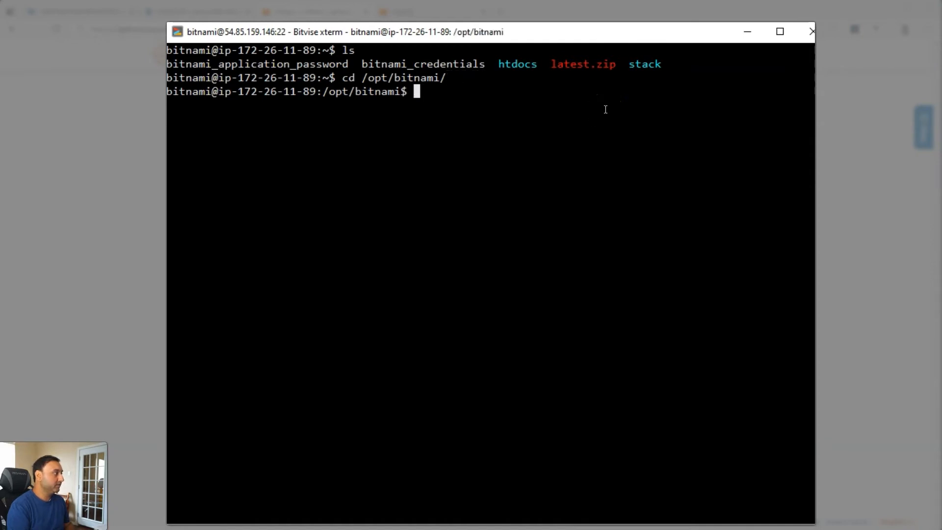
type("ls")
key("Return")
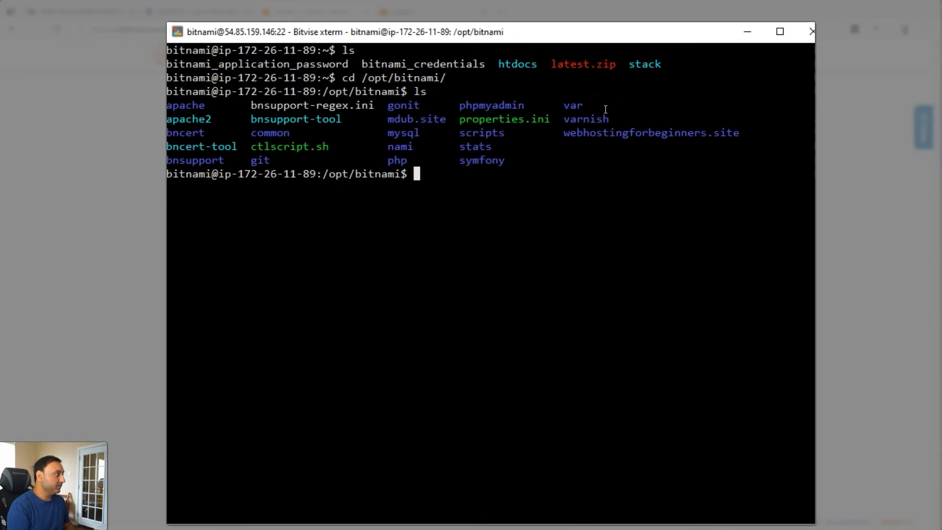
Enter the mdub.site directory and list its files.
type("cd mdu")
key("Tab")
key("Return")
type("ls")
key("Return")
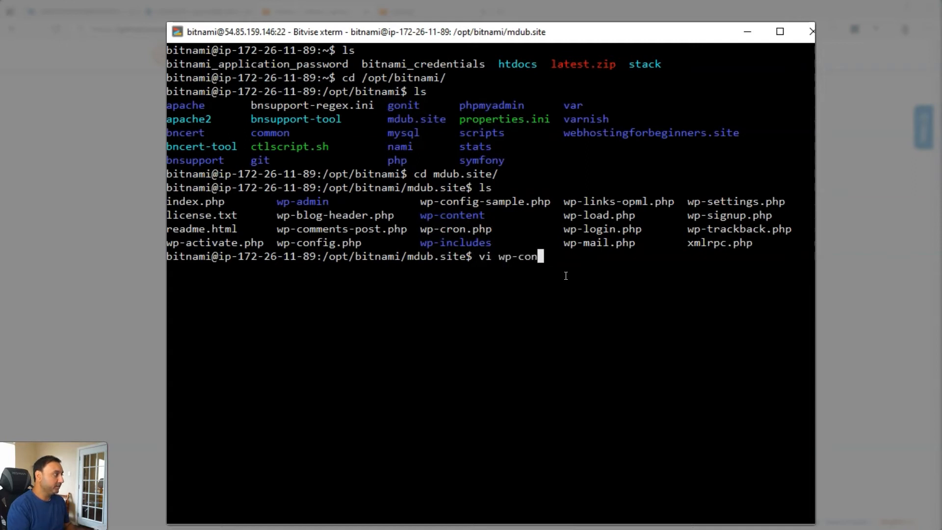
Open mdub.site's wp-config.php in vi and insert blank lines below the FS_METHOD define.
key("Return")
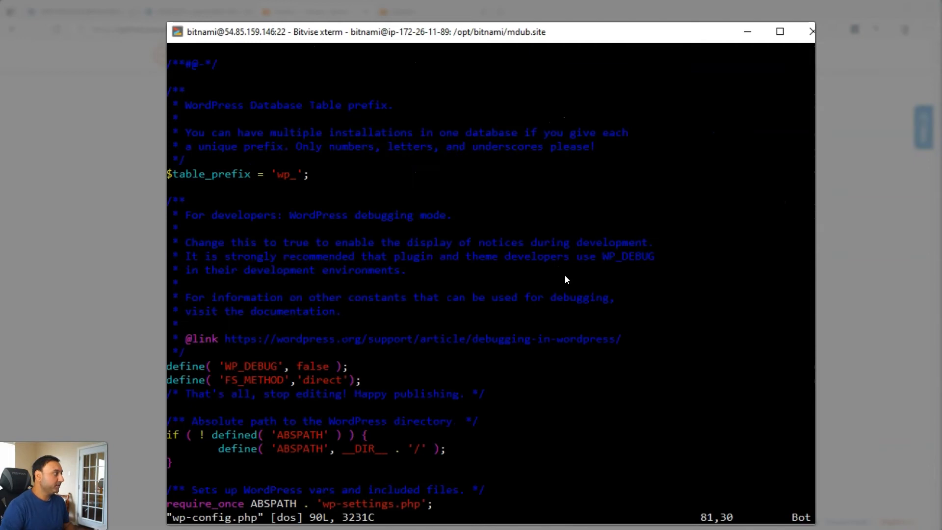
key("Down")
key("Down")
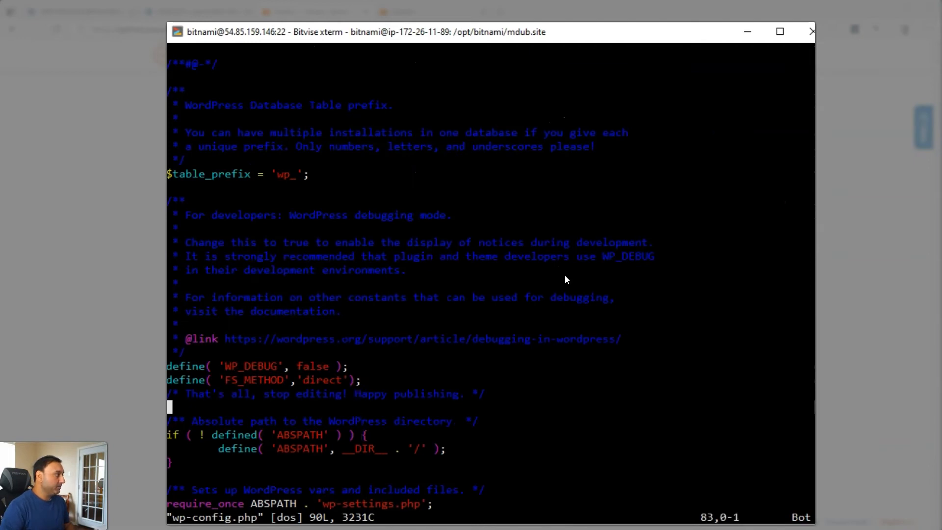
key("Up")
key("Down")
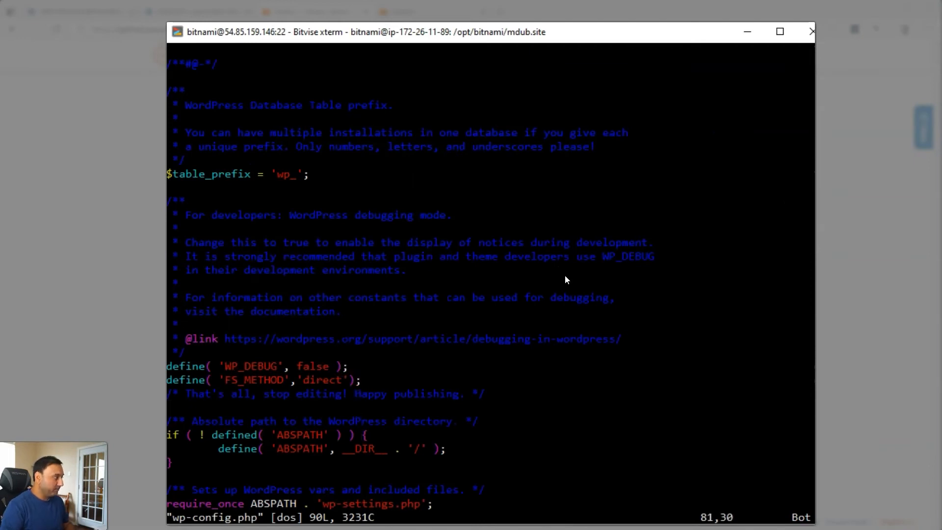
key("a")
key("Return")
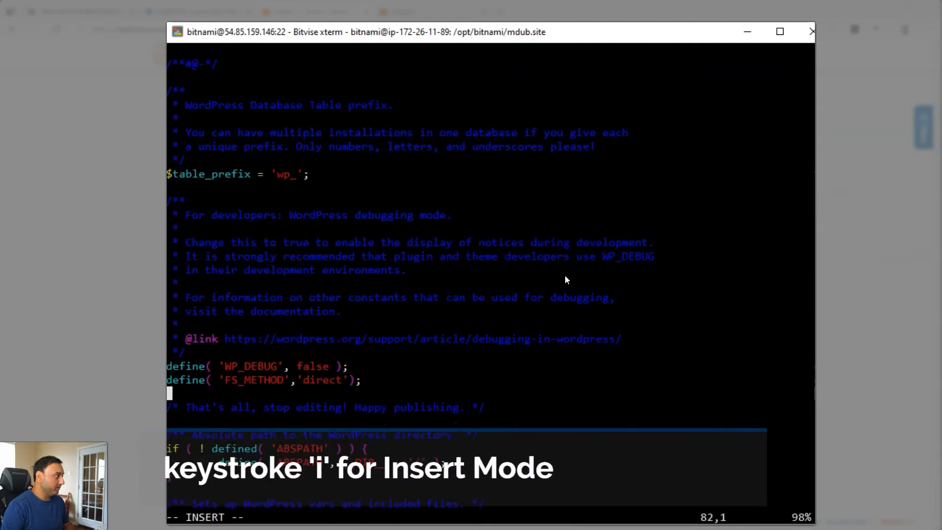
key("Return")
key("Up")
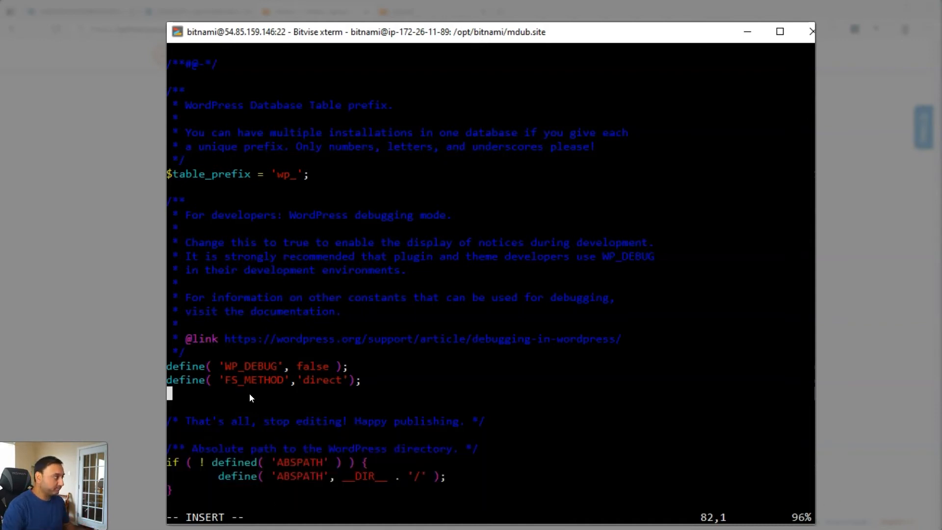
Add https WP_SITEURL and WP_HOME defines based on HTTP_HOST plus the HTTP_CLOUDFRONT_FORWARDED_PROTO check turning HTTPS on, and save and quit.
type("define('WP_SITEURL', 'https://' . $_SERVER['HTTP_HOST'] . '/'); define('WP_HOME', 'https://' . $_SERVER['HTTP_HOST'] . '/'); if (isset($_SERVER['HTTP_CLOUDFRONT_FORWARDED_PROTO']) && $_SERVER['HTTP_CLOUDFRONT_FORWARDED_PROTO'] === 'https') { $_SERVER['HTTPS'] = 'on'; }")
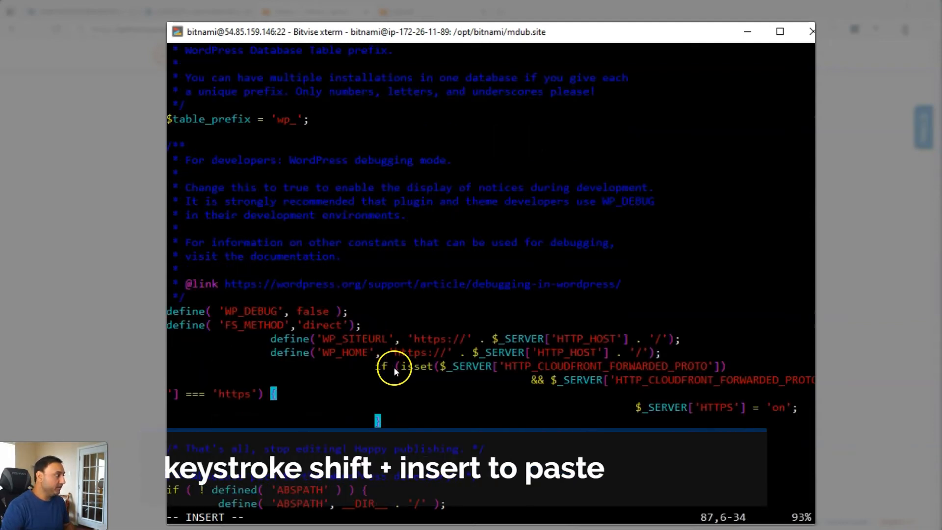
key("Escape")
type(":wq")
key("Return")
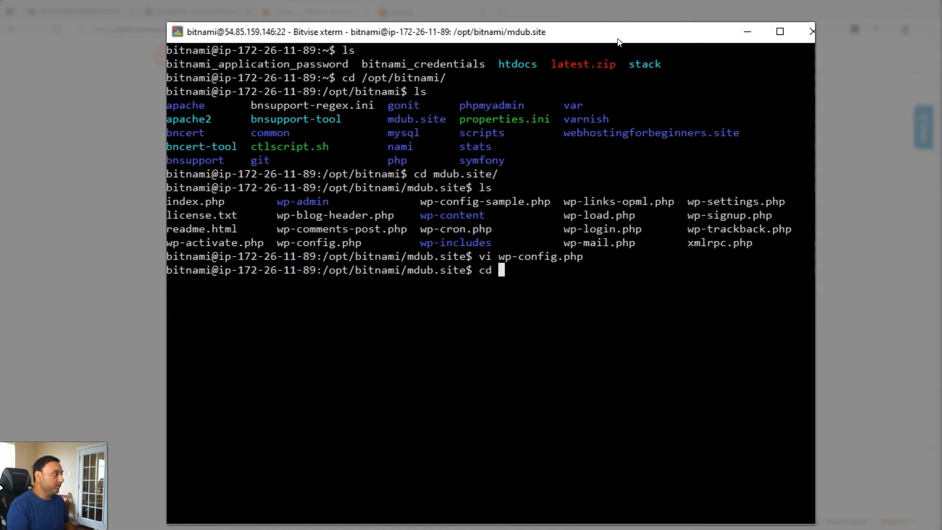
Leave the mdub.site directory and change into /opt/bitnami/webhostingforbeginners.site.
type("..")
key("Return")
type("cd ")
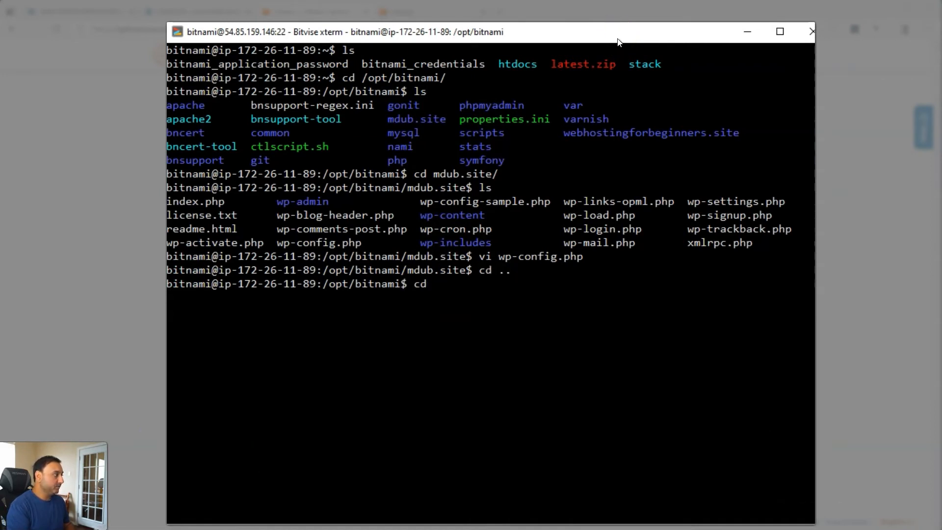
type("web")
key("Tab")
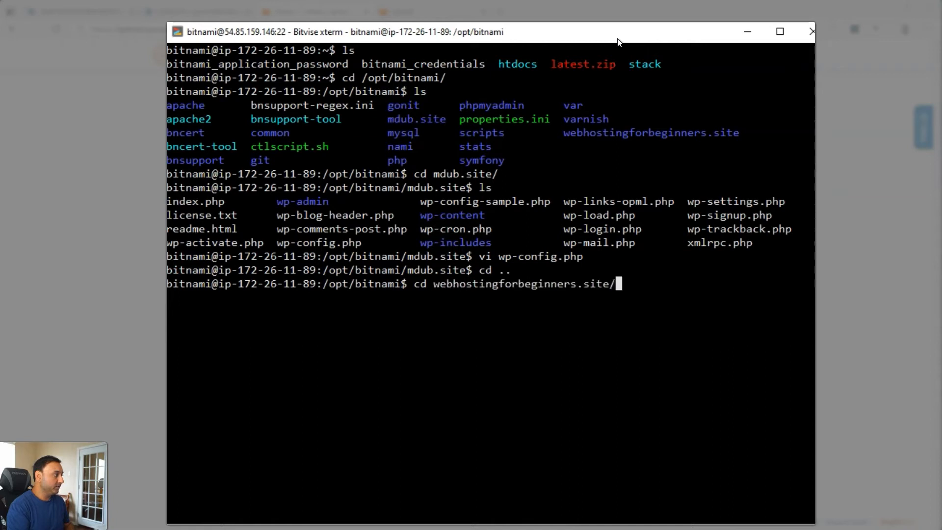
key("Return")
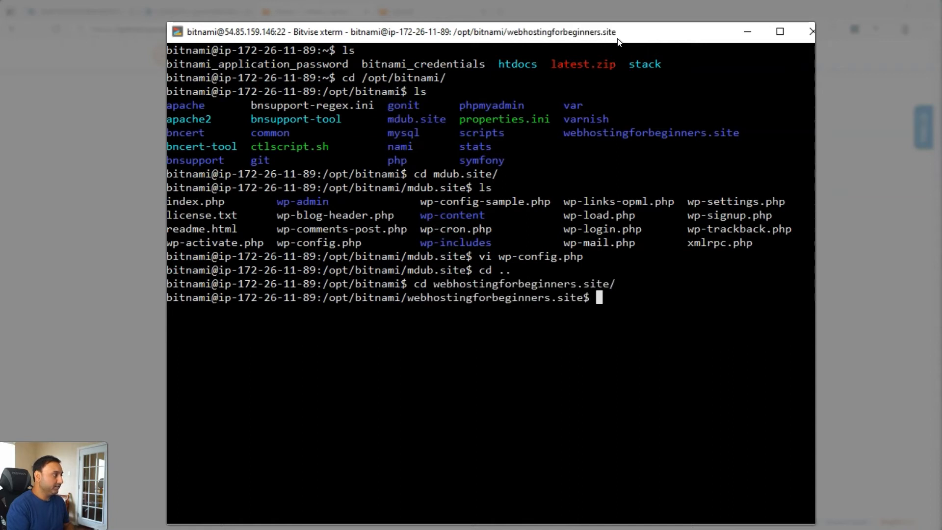
Open webhostingforbeginners.site's wp-config.php in vi and insert a blank line below the FS_METHOD define.
type("vi wp-config.php")
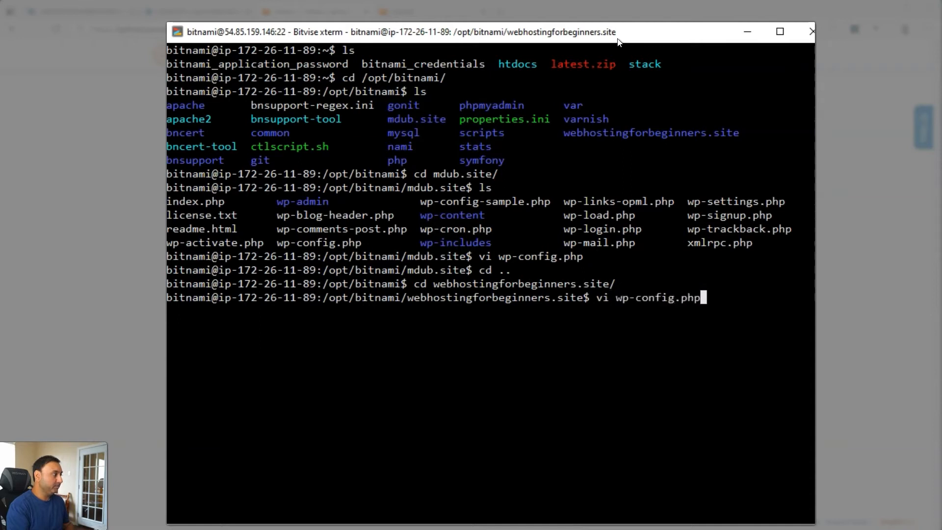
key("Return")
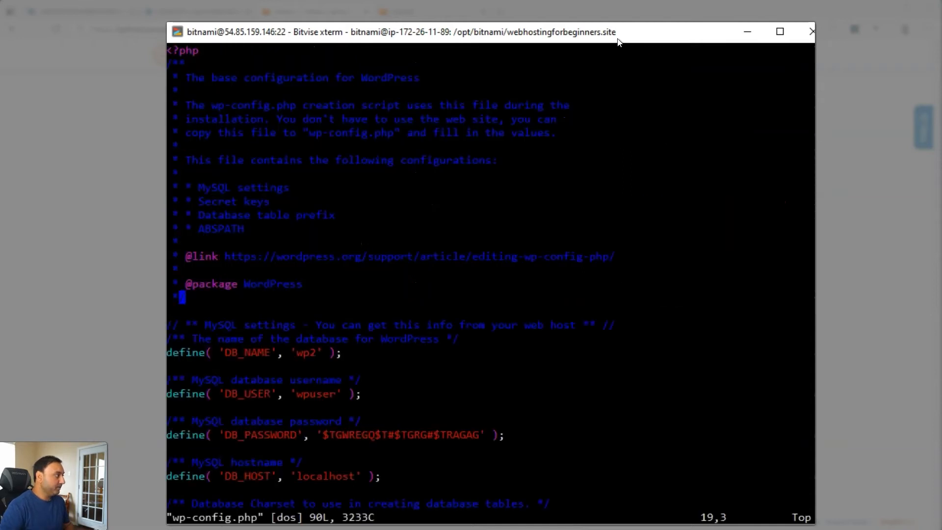
key("Down")
key("Down")
key("Down")
key("Down")
key("Down")
key("Down")
key("Down")
key("Down")
key("Down")
key("Down")
key("Down")
key("Down")
key("Down")
key("Down")
key("Down")
key("Down")
key("Down")
key("Down")
key("Down")
key("Down")
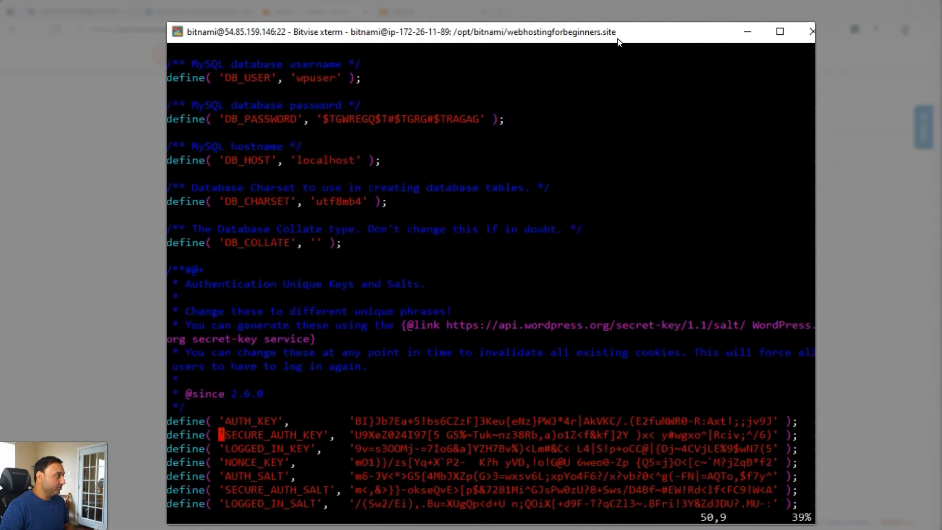
key("Down")
key("Down")
key("Down")
key("Down")
key("Down")
key("Down")
key("Down")
key("Down")
key("Down")
key("Down")
key("Down")
key("Down")
key("Down")
key("Down")
key("Down")
key("Down")
key("Down")
key("Down")
key("Down")
key("Down")
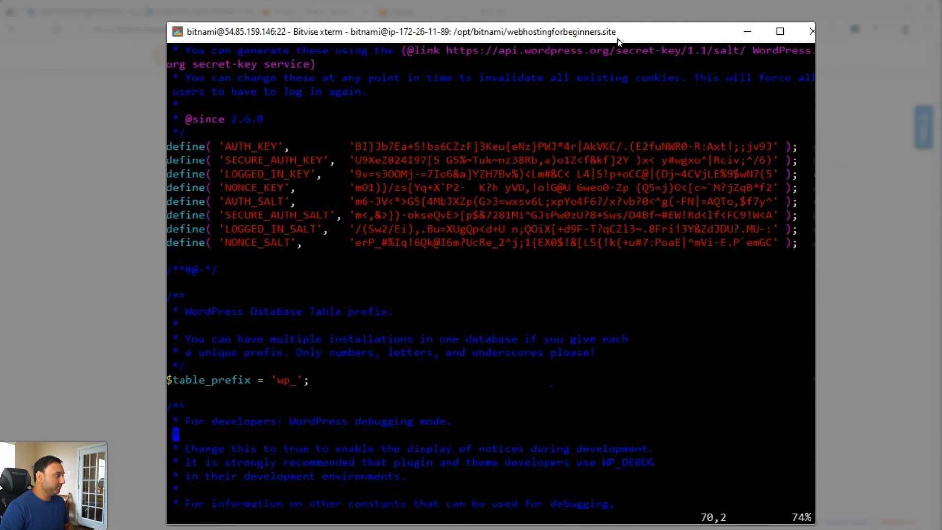
key("Down")
key("Down")
key("Down")
key("Down")
key("Down")
key("Down")
key("Down")
key("Down")
key("Down")
key("Down")
key("Down")
key("Down")
key("Down")
key("Down")
key("Up")
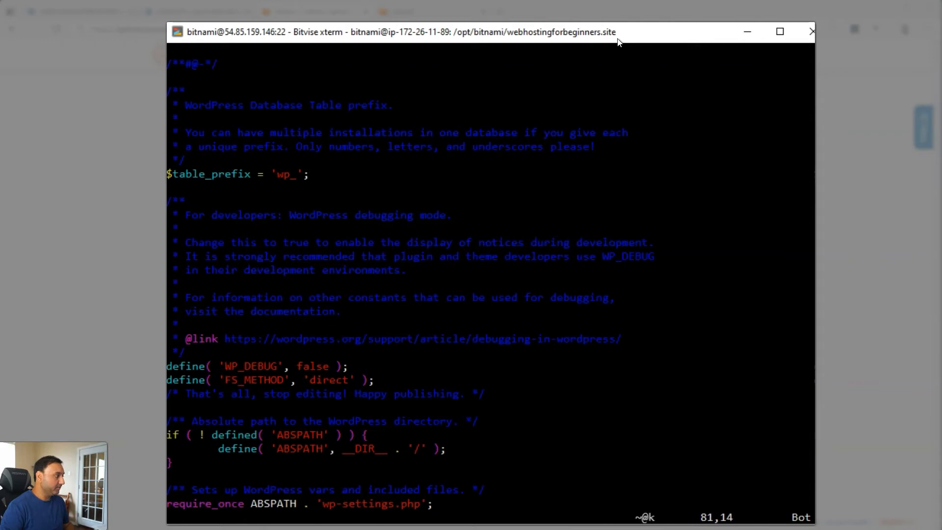
key("a")
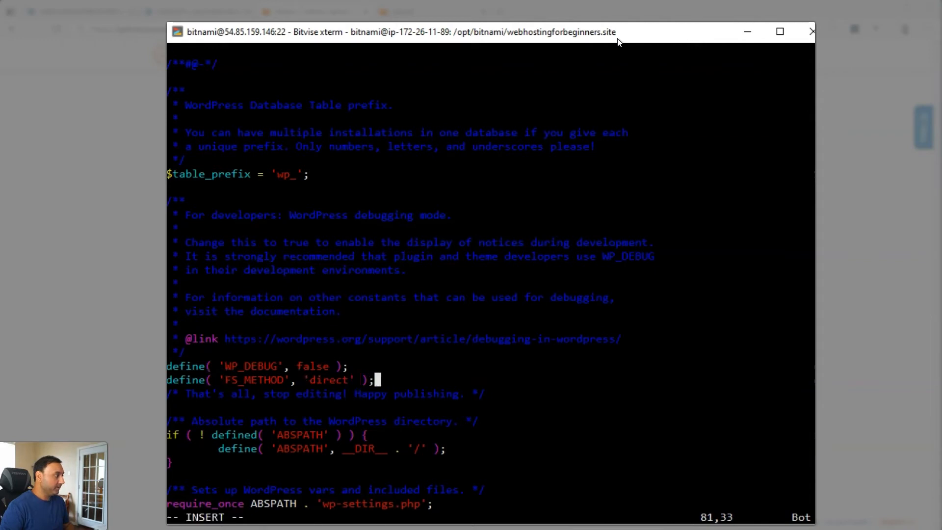
key("Return")
Paste the https WP_SITEURL and WP_HOME defines and the HTTP_CLOUDFRONT_FORWARDED_PROTO check into the file, and save and quit.
left_click(626, 38)
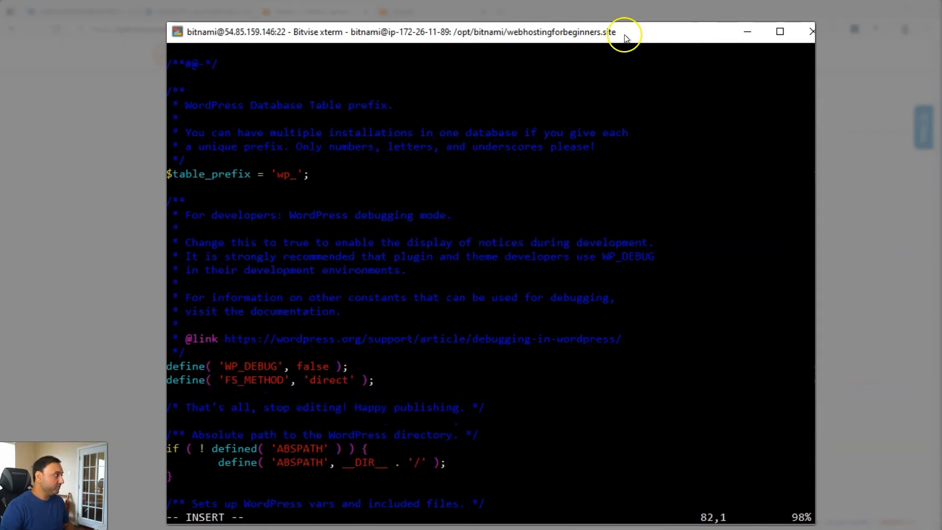
right_click(401, 303)
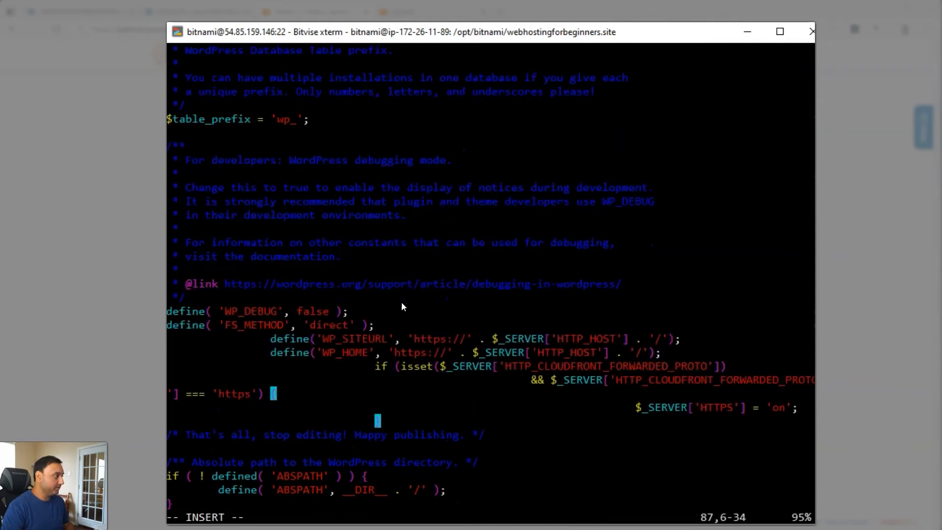
key("Escape")
type(":wq")
key("Return")
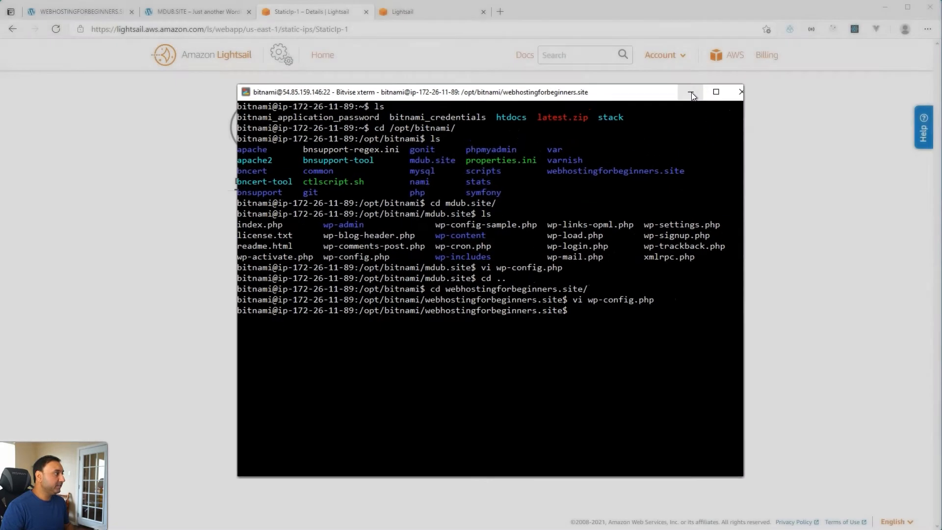
Minimize the terminal and open the mdub.site DNS zone from the Lightsail networking resources.
left_click(691, 93)
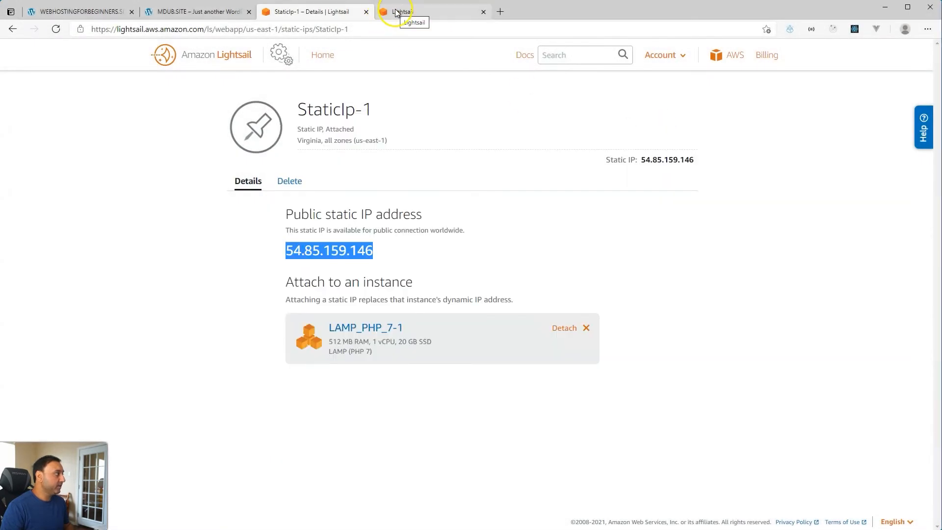
left_click(396, 11)
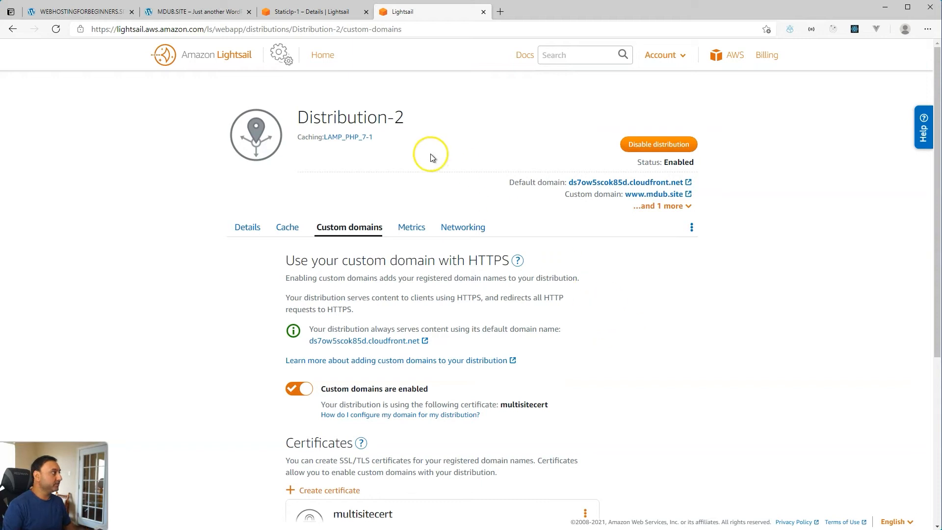
left_click(328, 14)
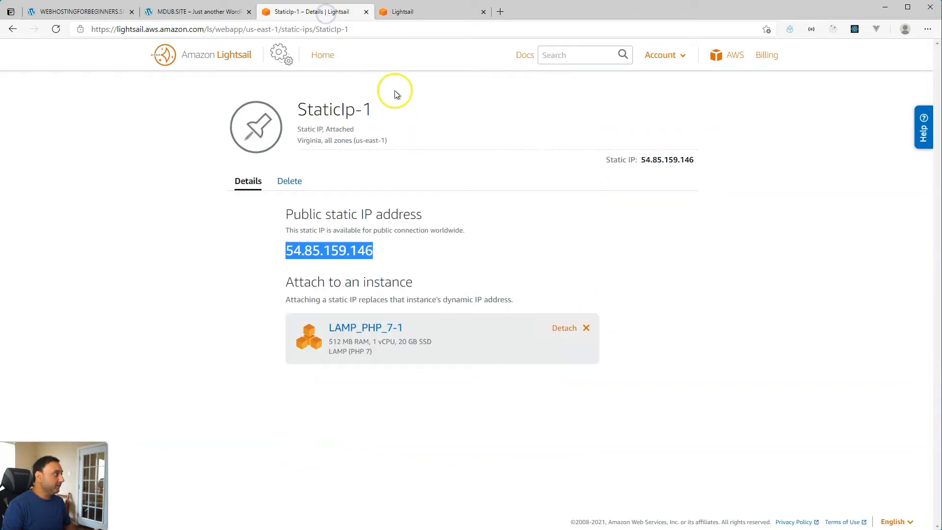
left_click(327, 61)
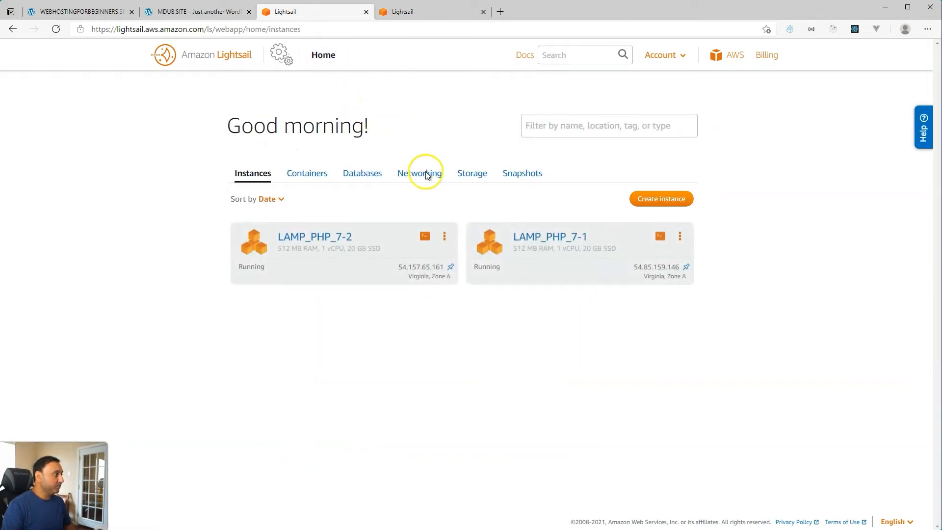
left_click(422, 179)
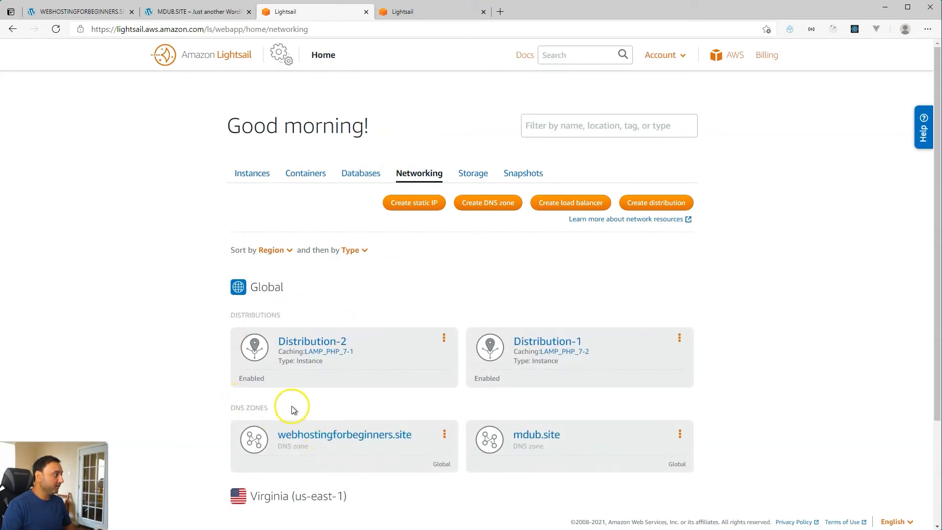
left_click(522, 436)
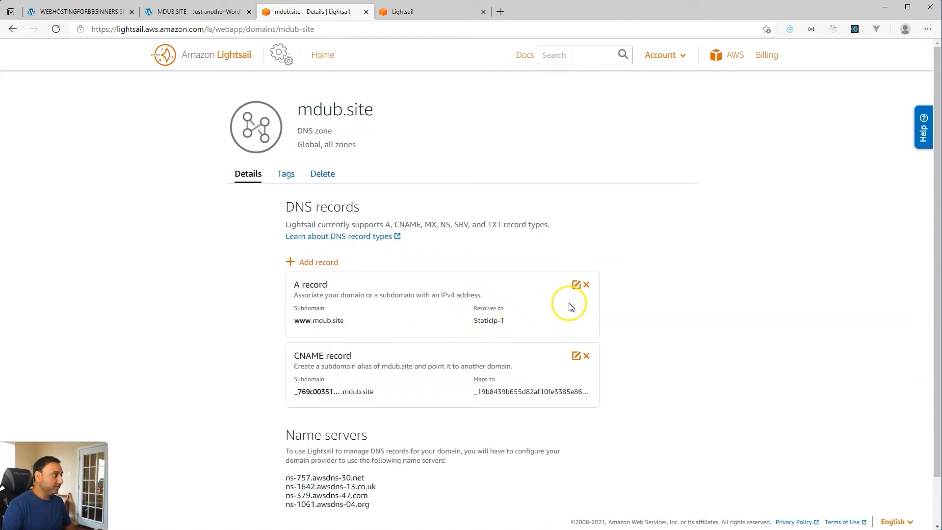
left_click(576, 285)
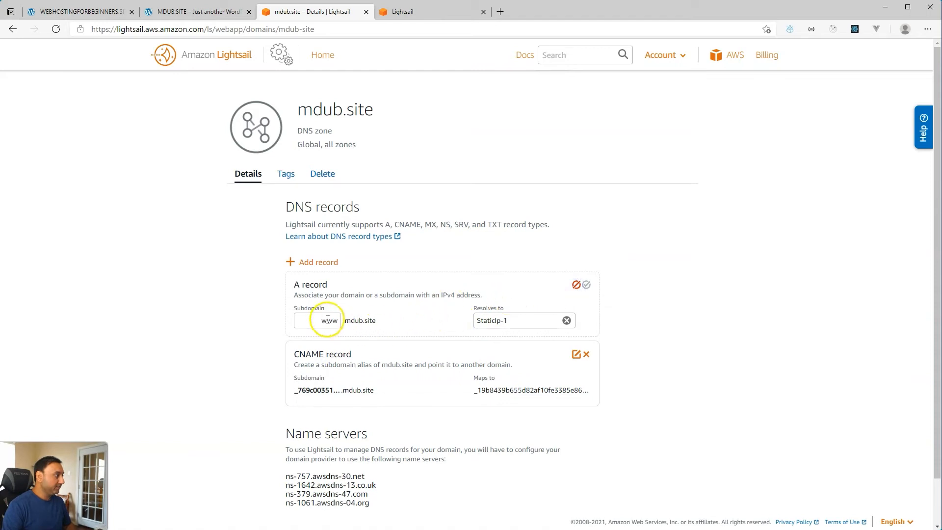
left_click(576, 286)
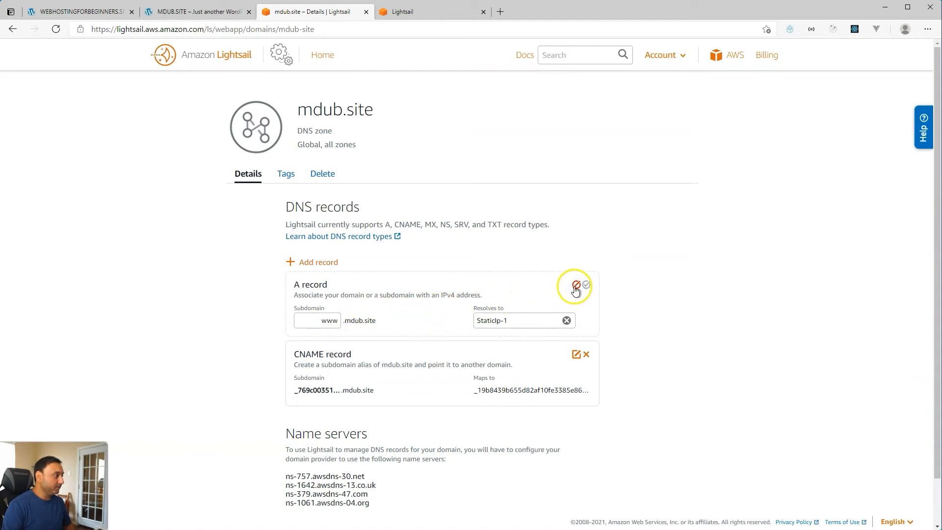
left_click(587, 286)
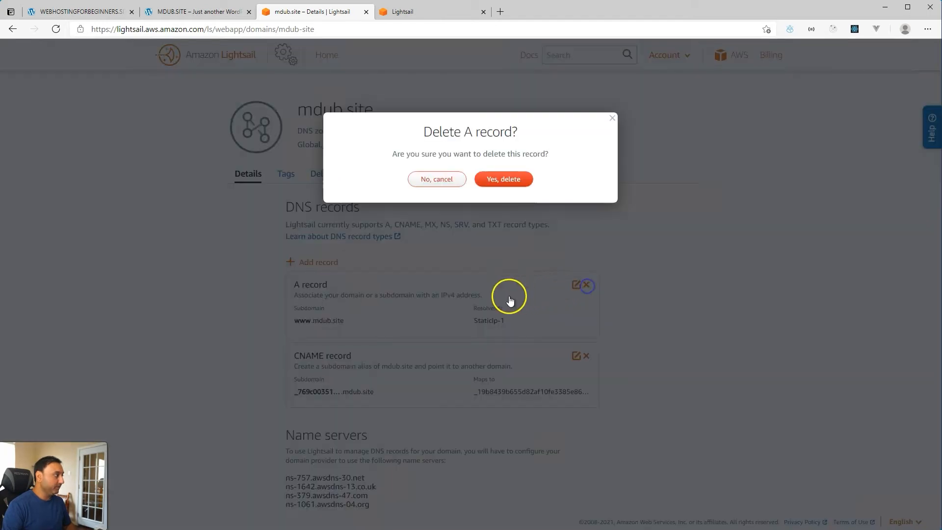
left_click(501, 181)
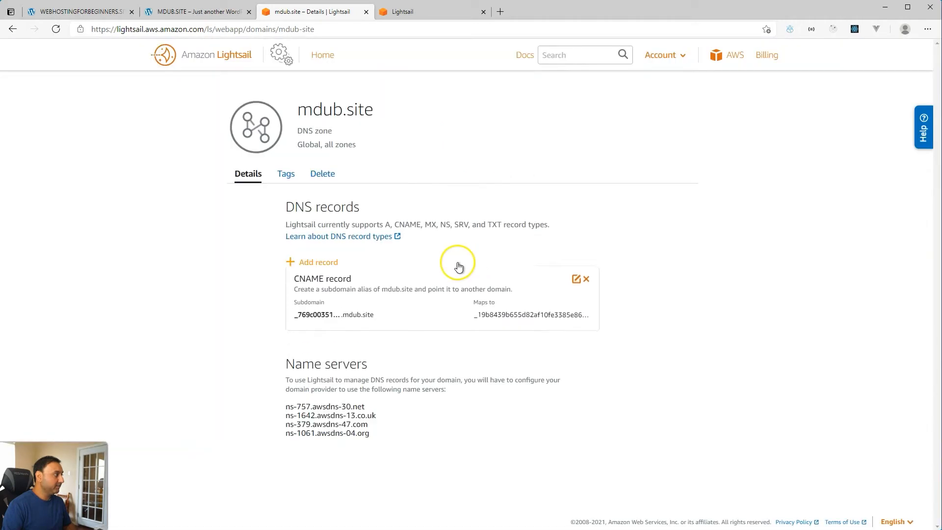
Start a new CNAME record in the mdub.site zone with www as the subdomain.
left_click(334, 262)
left_click(349, 274)
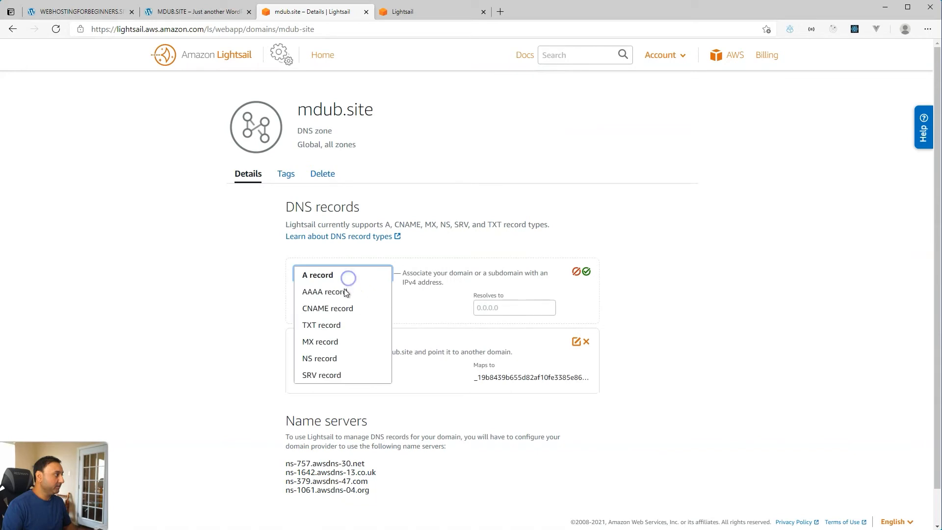
left_click(344, 307)
left_click(322, 308)
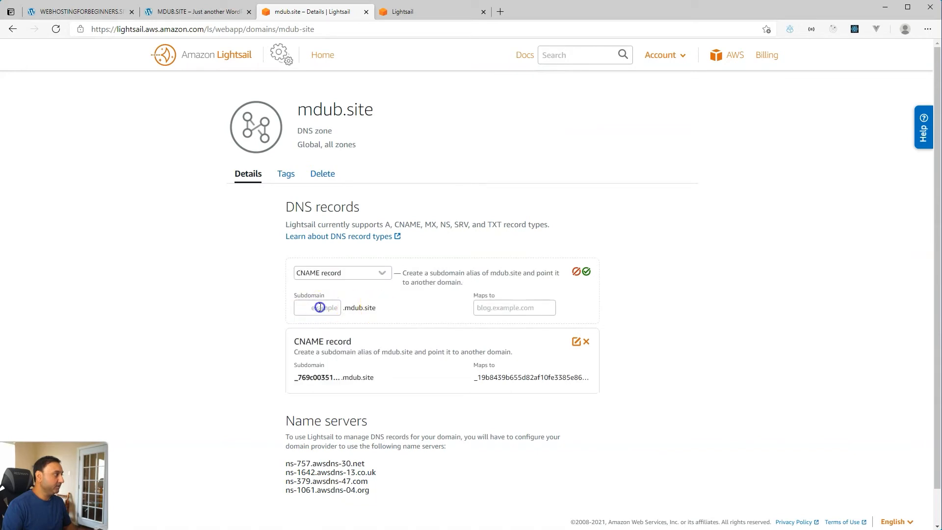
type("www")
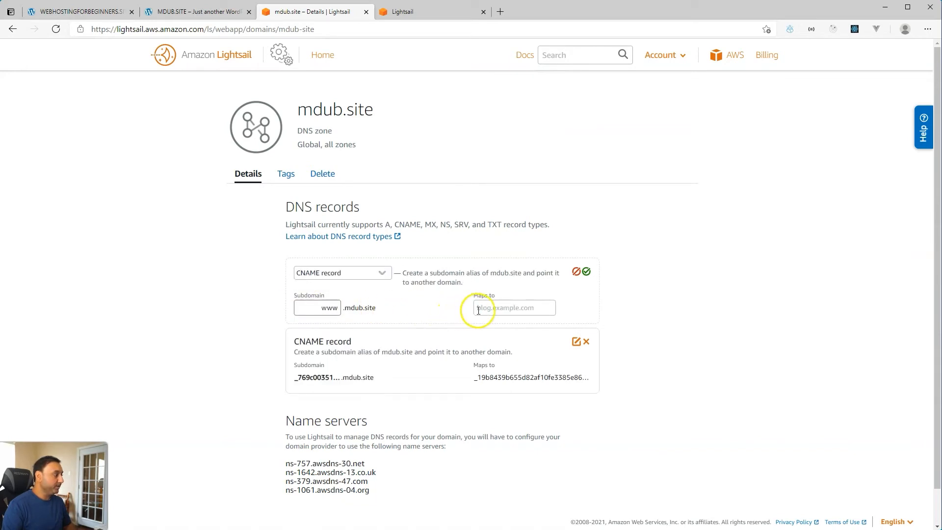
Map the www CNAME record to Distribution-2's default domain, ds7ow5scok85d.cloudfront.net, and save it.
left_click(496, 308)
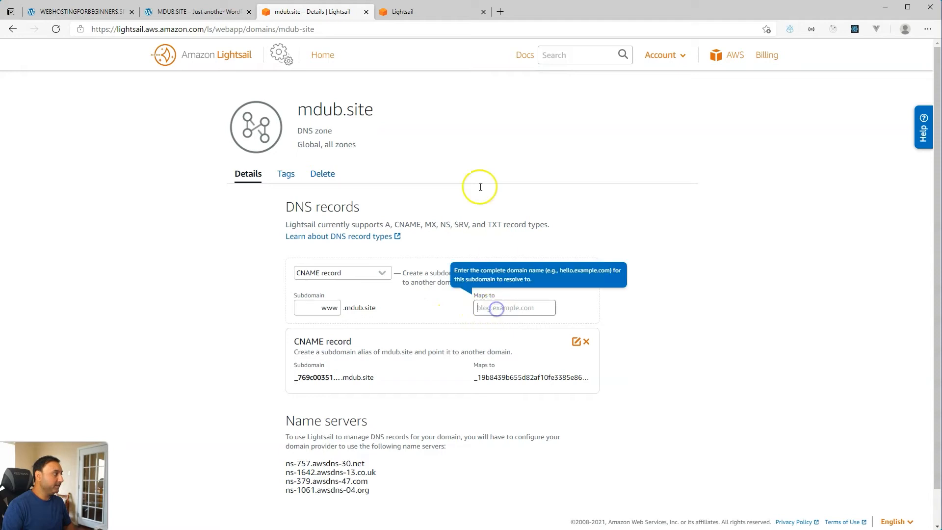
left_click(407, 12)
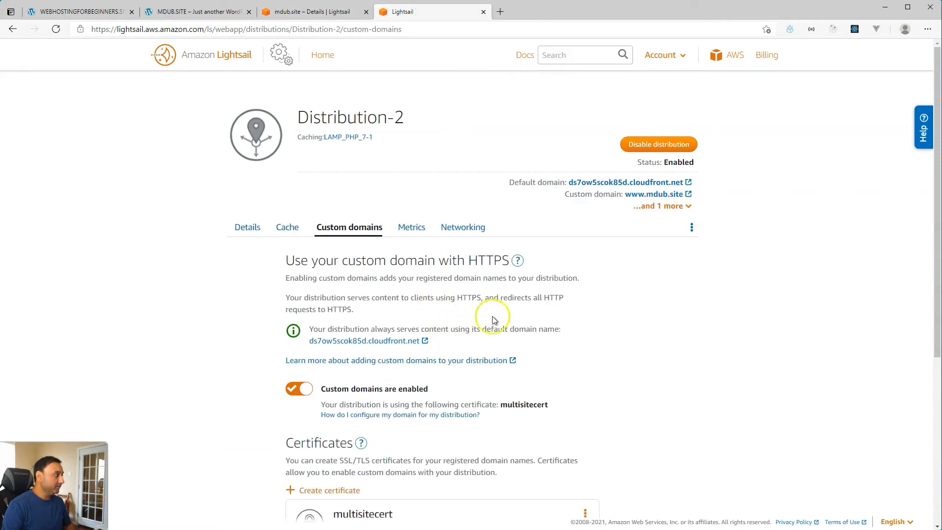
left_click_drag(614, 181, 688, 183)
key("ctrl+c")
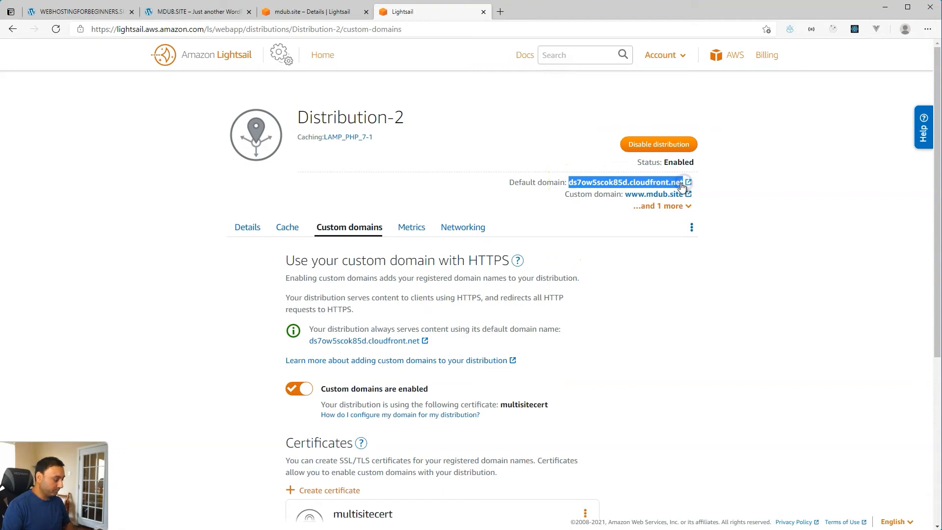
left_click(322, 15)
key("ctrl+v")
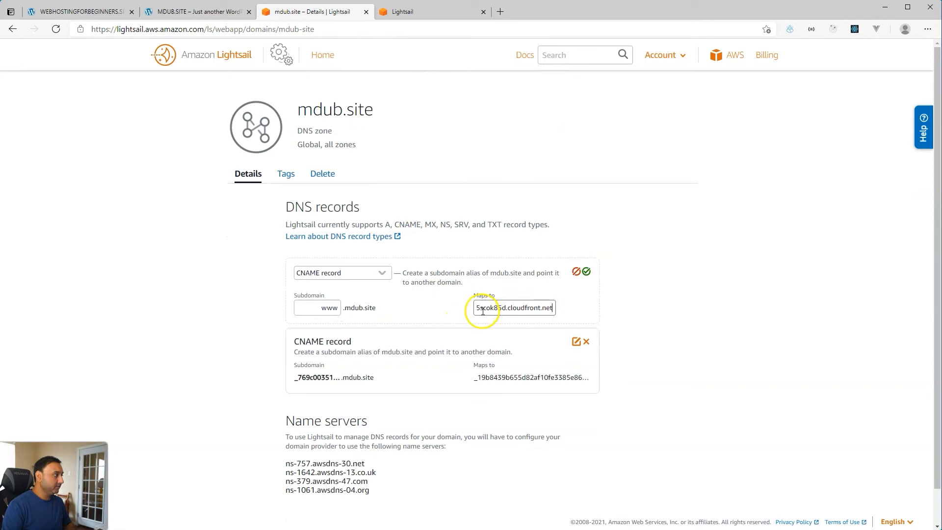
left_click(587, 271)
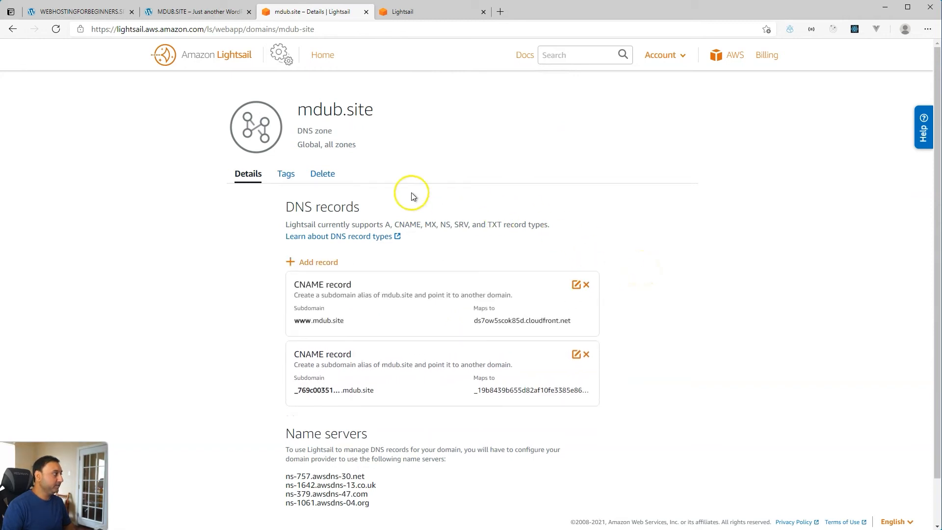
Open the webhostingforbeginners.site DNS zone and delete its existing www record.
left_click(322, 63)
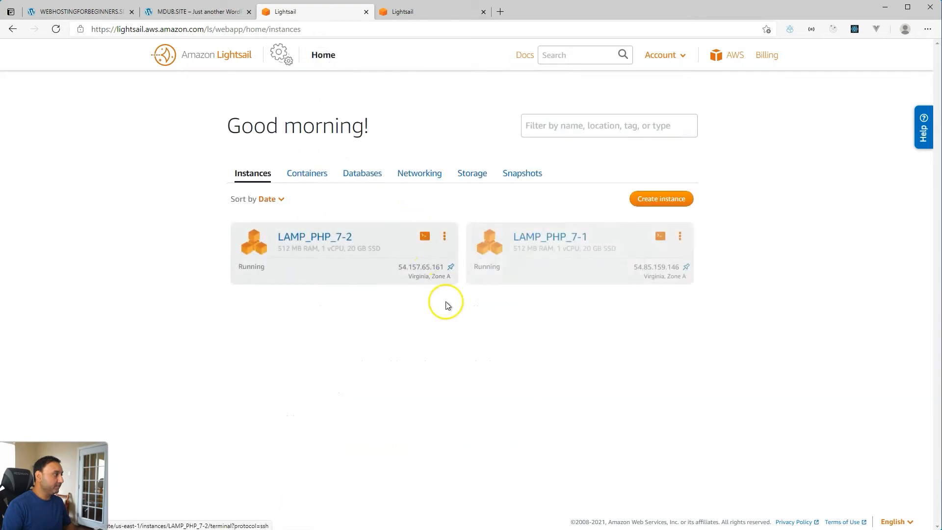
left_click(419, 173)
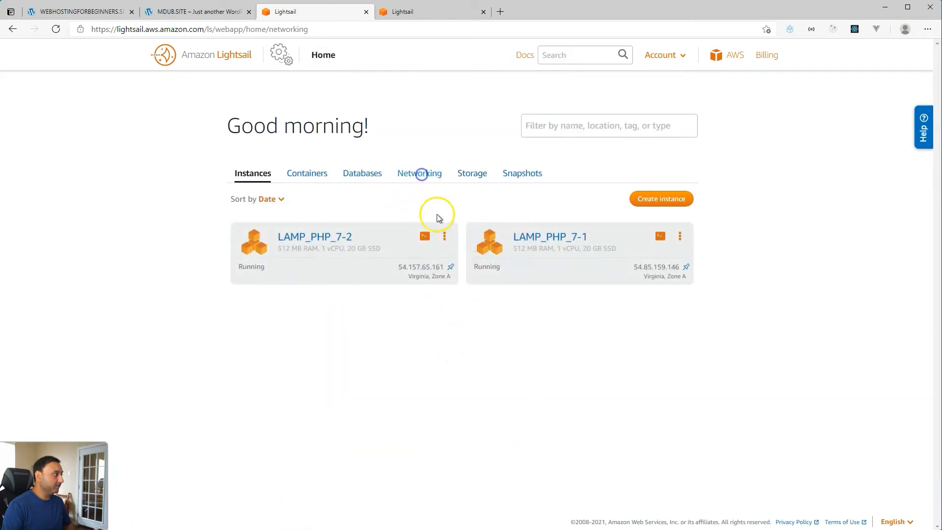
left_click(354, 434)
left_click(586, 282)
left_click(329, 265)
left_click(341, 273)
left_click(329, 297)
left_click(339, 318)
type("www")
left_click(508, 317)
key("ctrl+v")
left_click(588, 272)
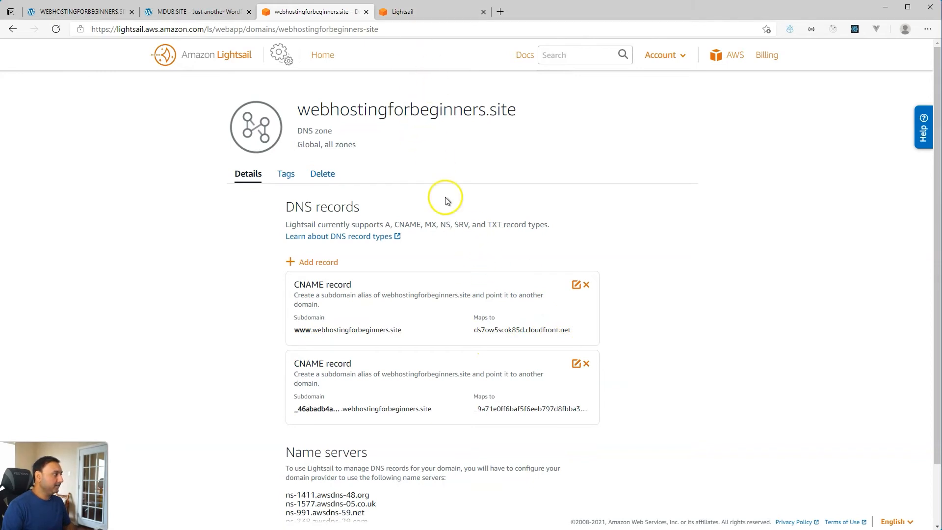
Open dnschecker.org in a new browser tab and block its notification request.
left_click(494, 297)
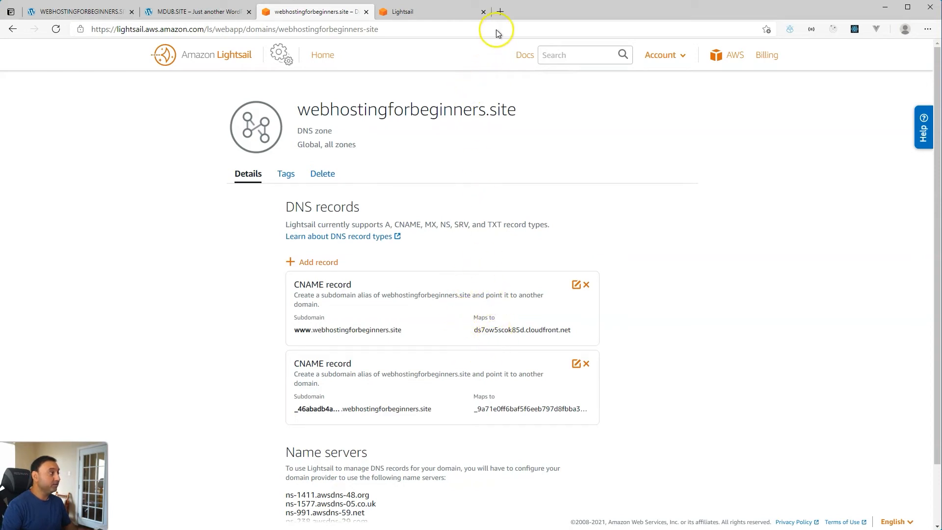
left_click(501, 14)
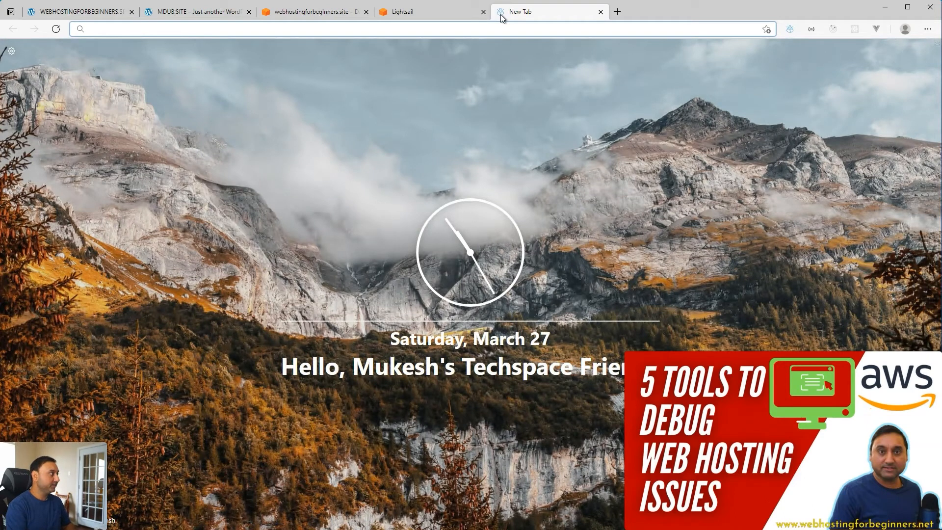
type("dns")
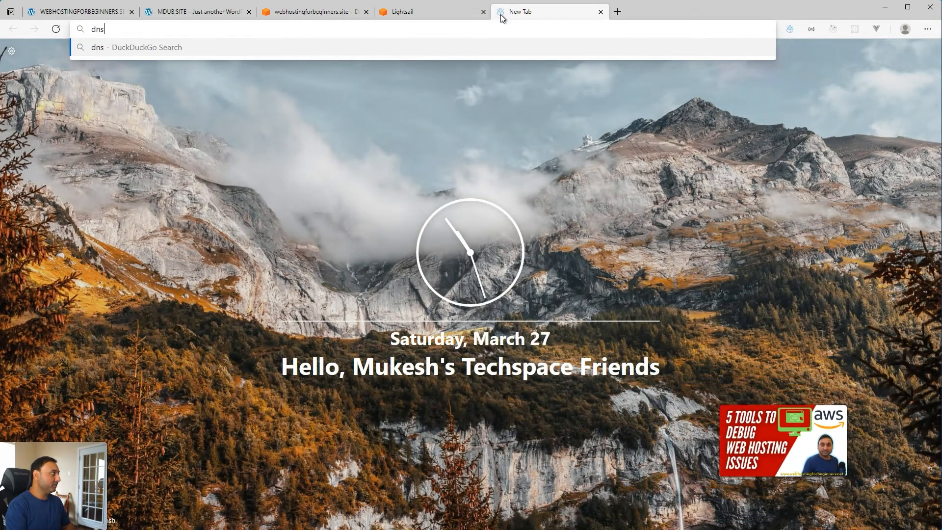
type("checker.org")
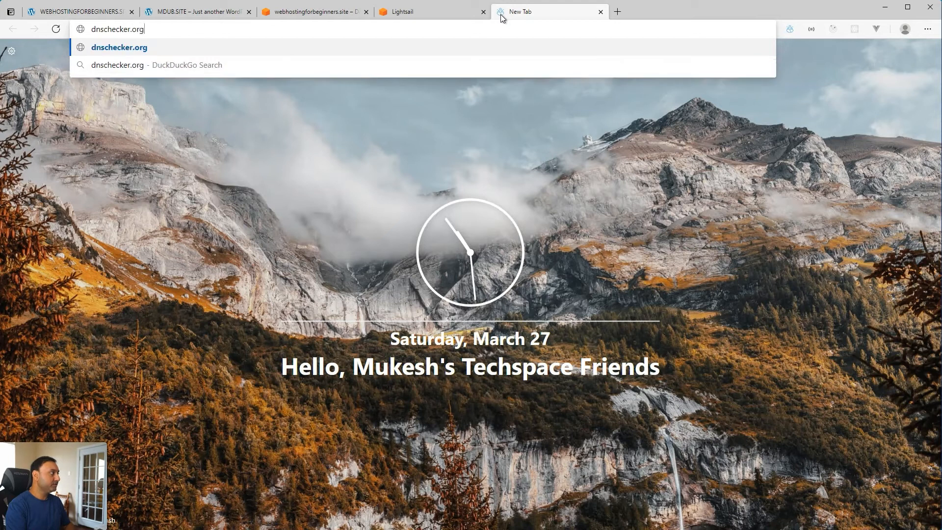
key("Return")
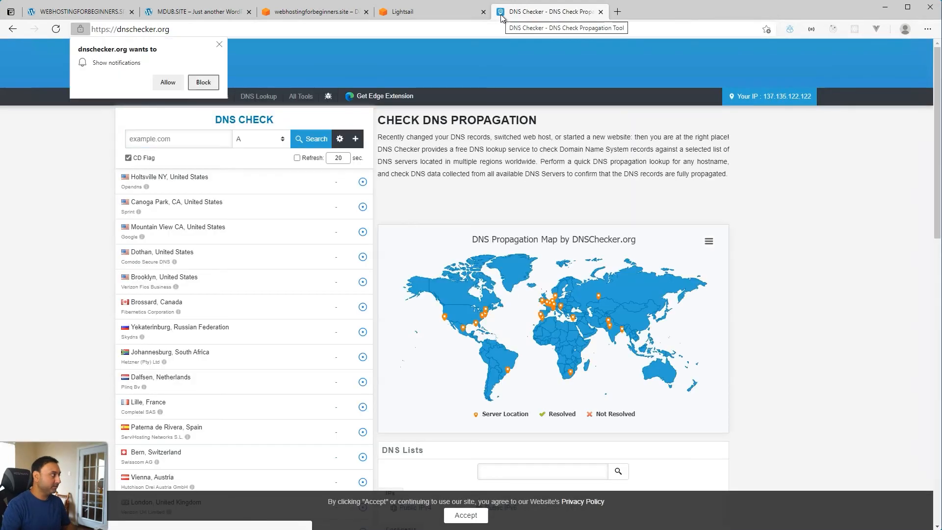
left_click(203, 82)
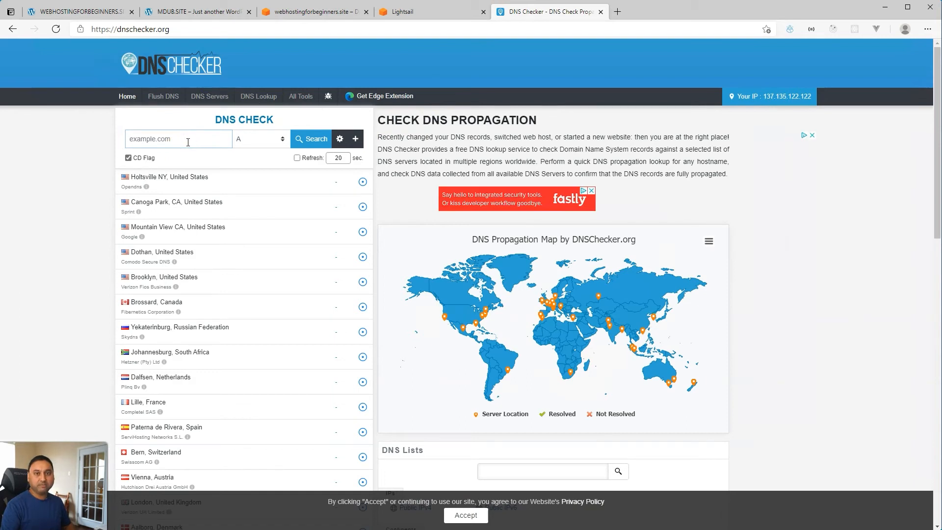
left_click(193, 138)
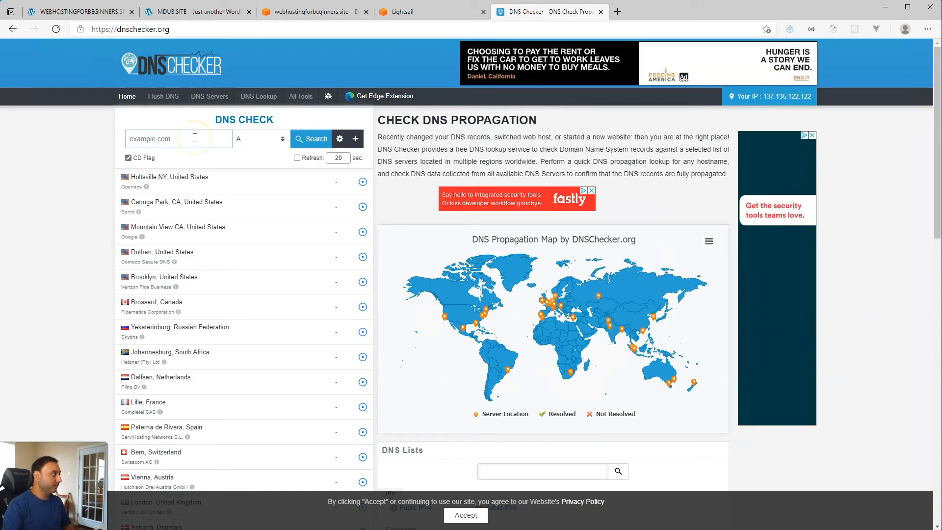
type("www.md")
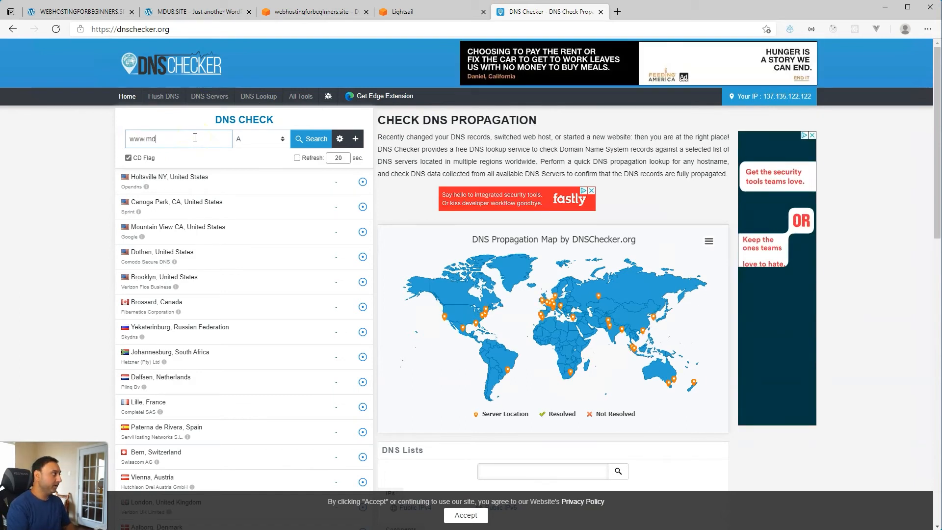
type("ub.site")
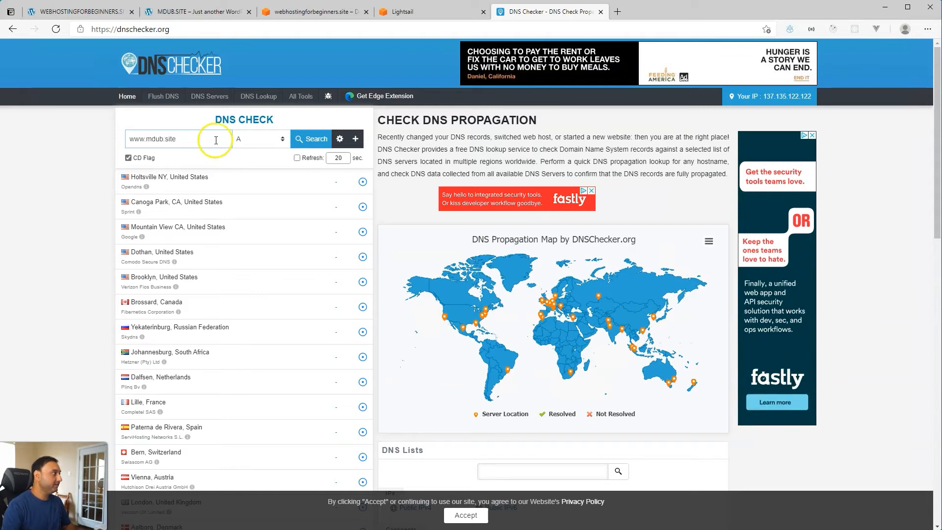
left_click(258, 139)
left_click(248, 173)
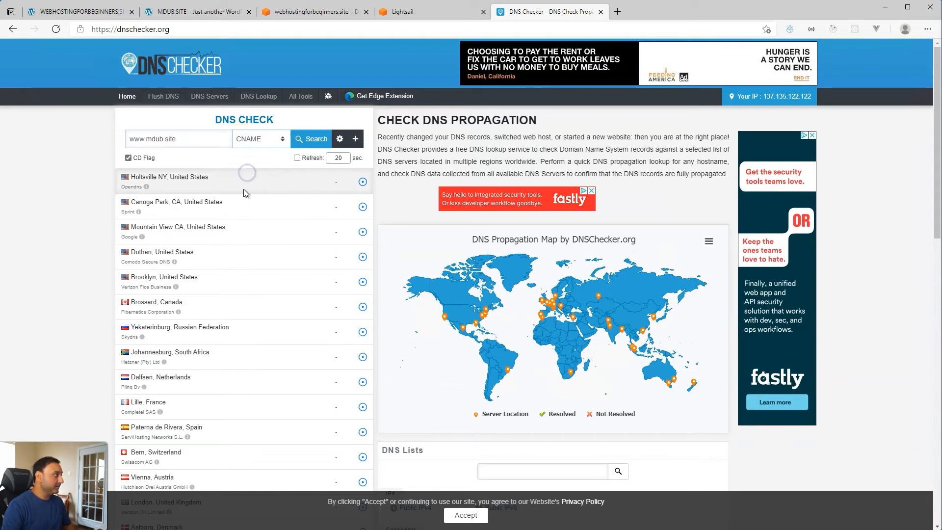
left_click(309, 139)
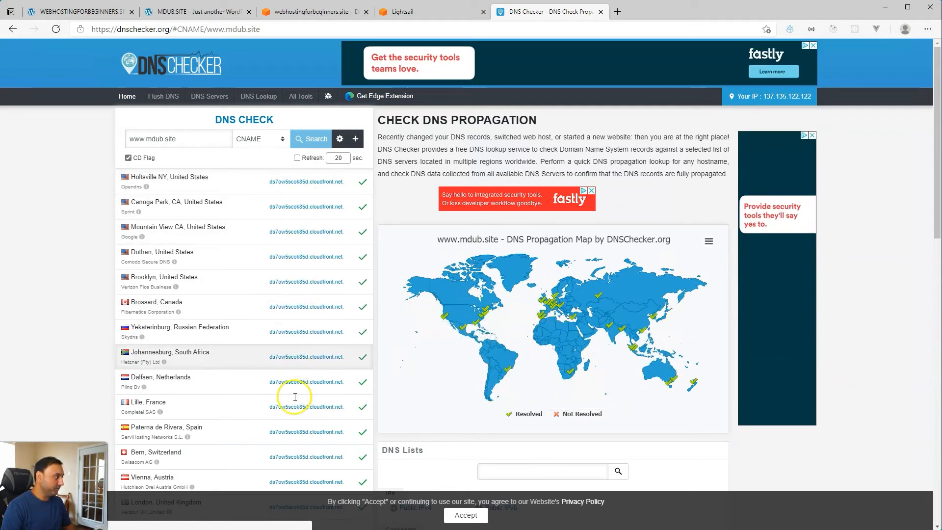
left_click(618, 12)
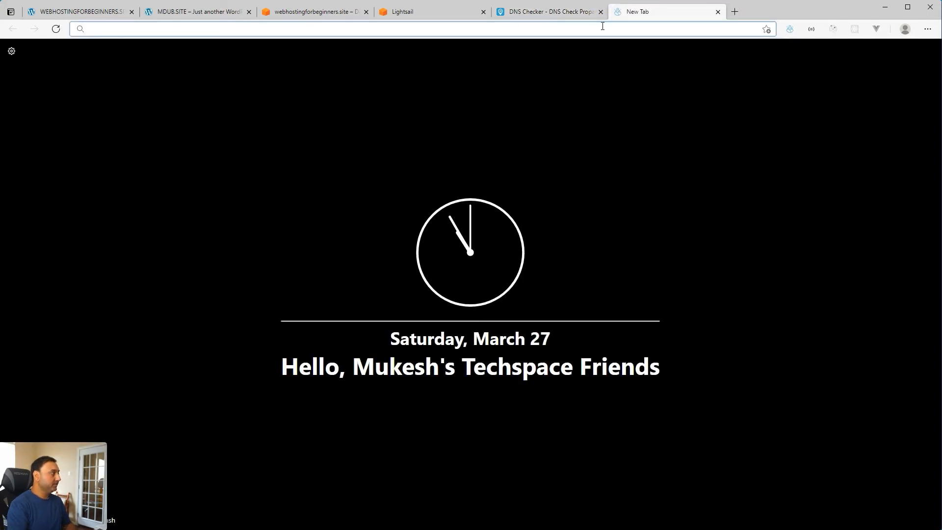
type("www.mdub.site")
key("Return")
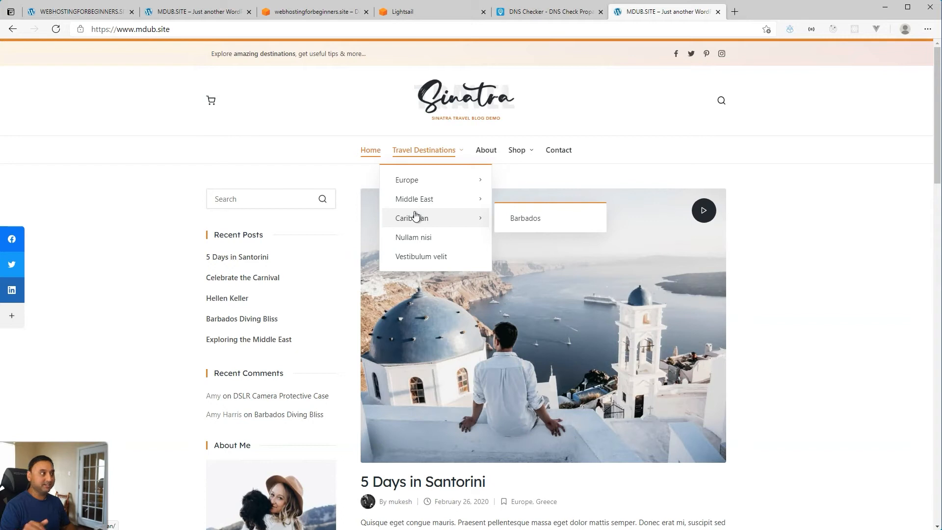
left_click(738, 13)
type("www.")
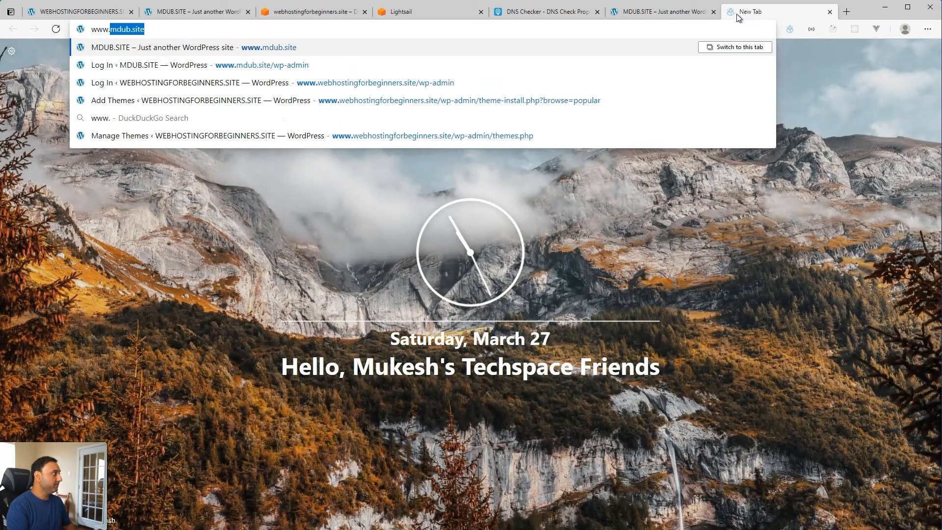
type("websho")
key("BackSpace")
key("BackSpace")
key("BackSpace")
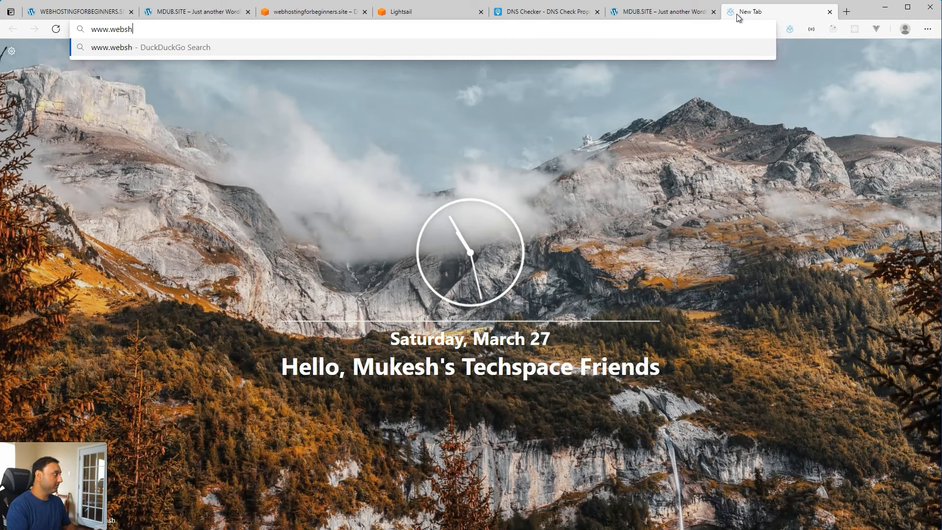
type("hostingfo")
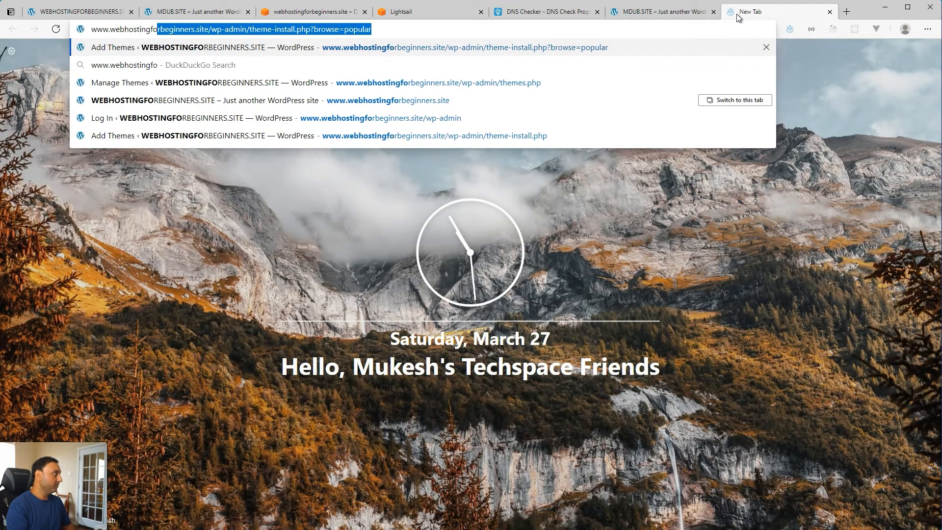
type("rbeginners.site")
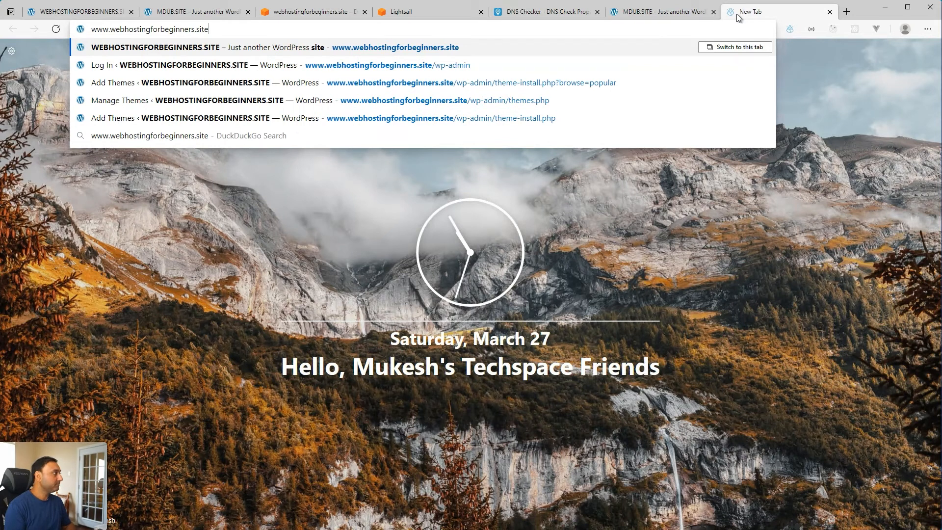
key("Return")
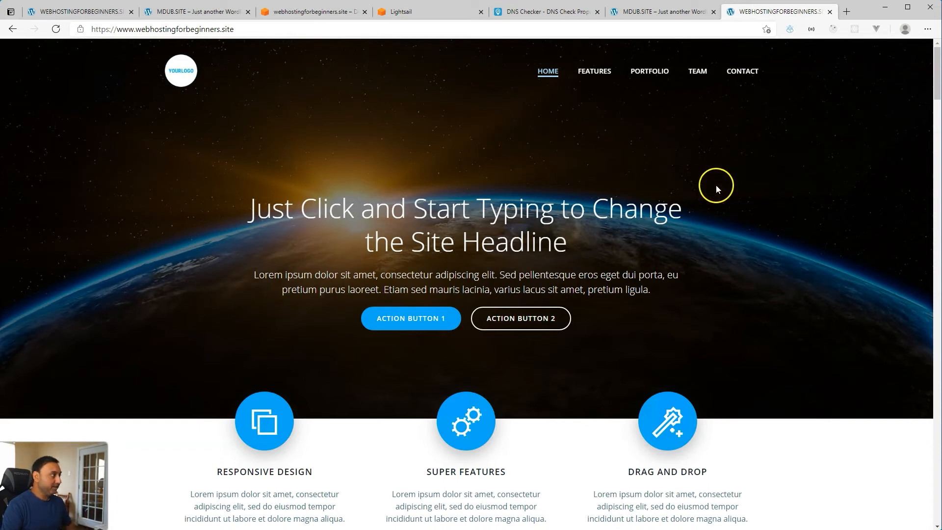
Record the webhostingforbeginners.site page's network requests in the developer tools, show all request types and examine the response headers of hero-1.jpg.
right_click(757, 177)
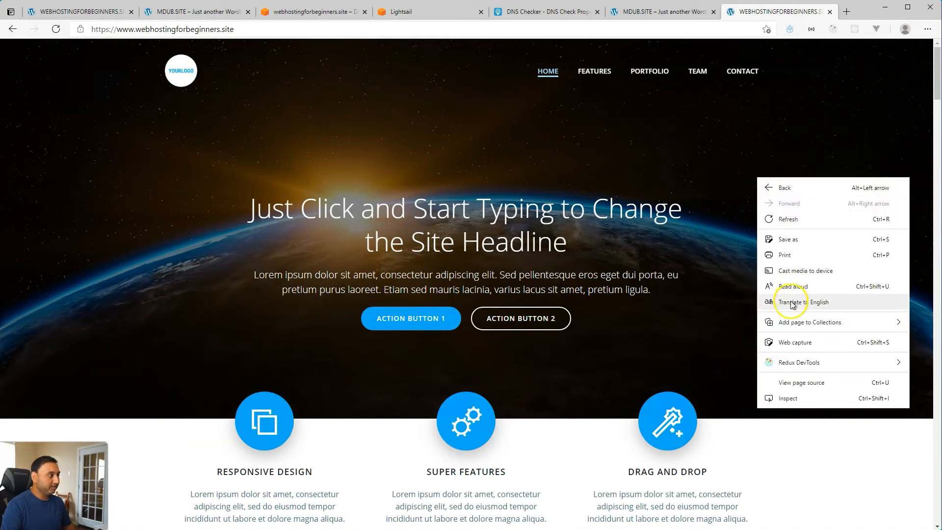
left_click(794, 399)
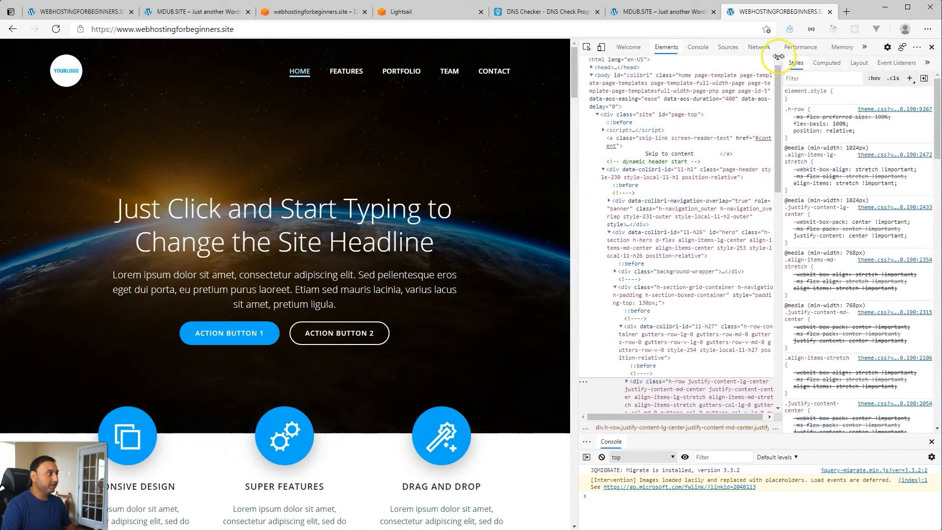
left_click(760, 47)
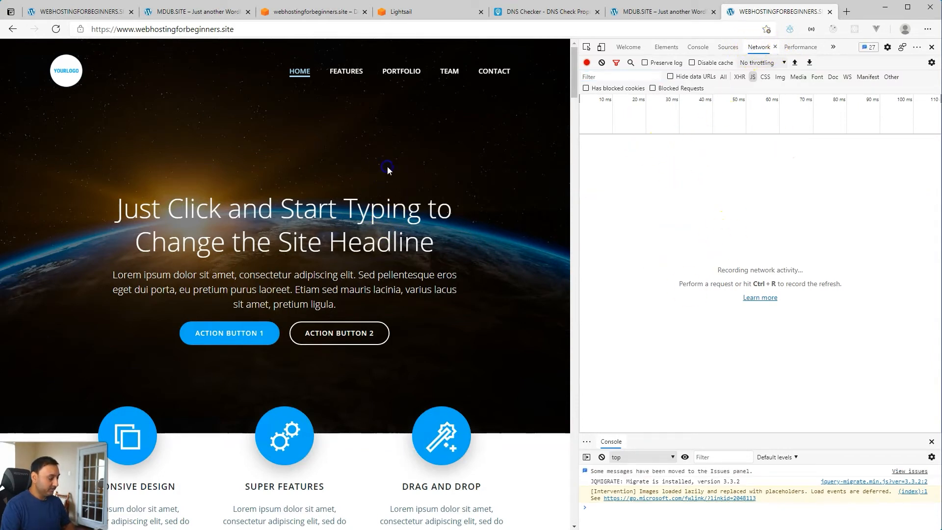
key("ctrl+r")
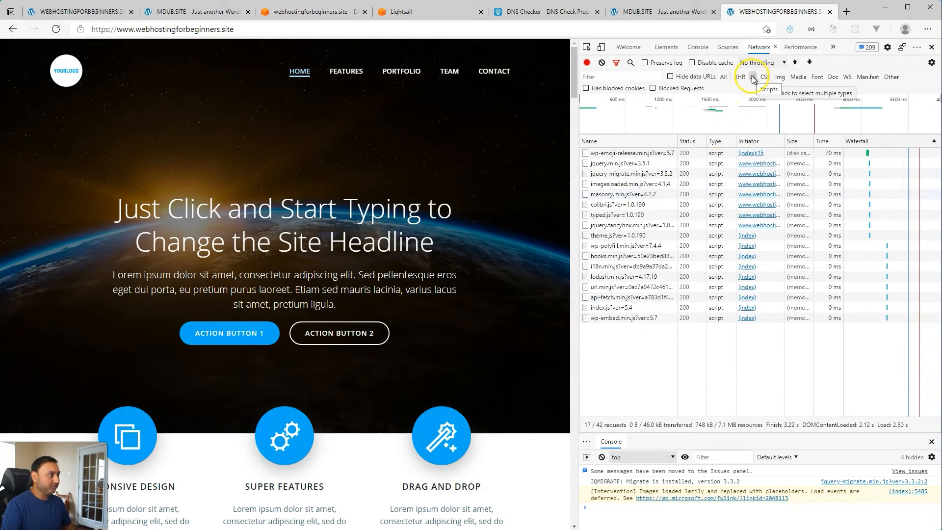
left_click(723, 77)
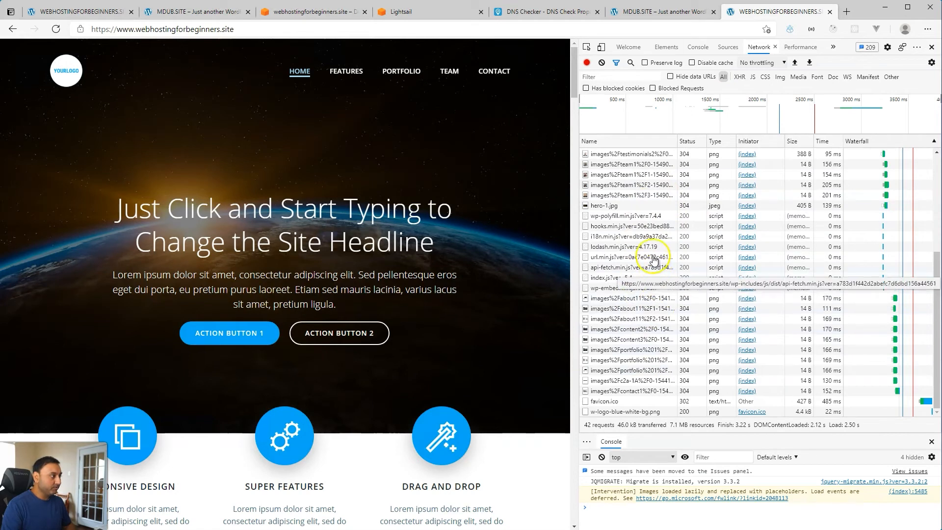
left_click(607, 208)
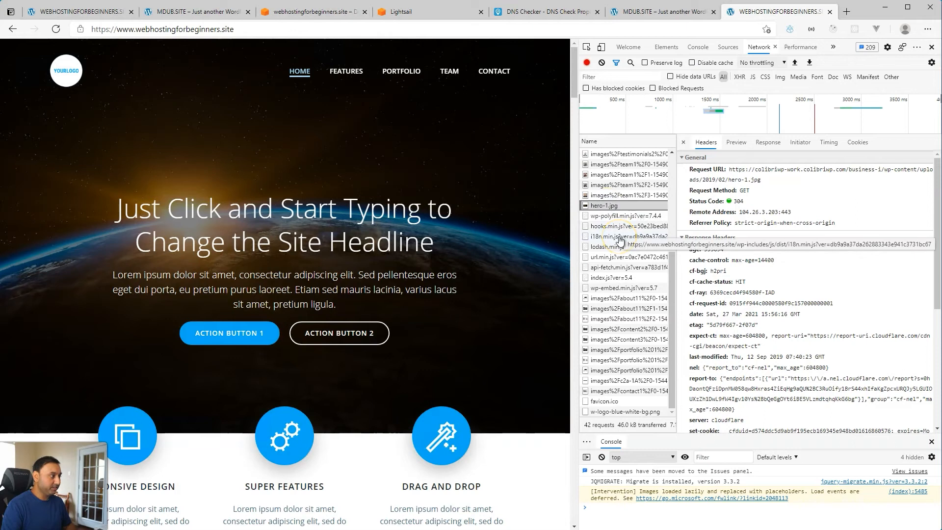
scroll(791, 346, "down", 2)
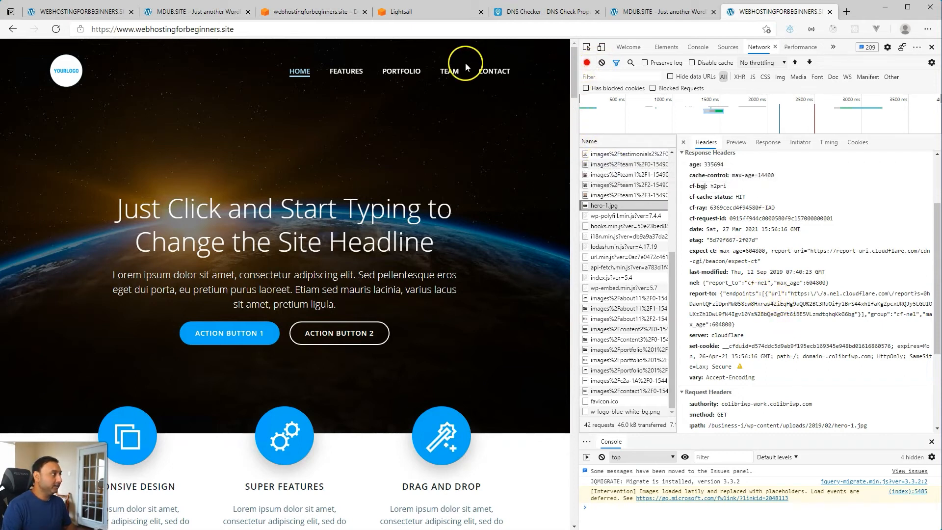
Reload the page and examine the response headers of styles.css?ver=5.4, highlighting the x-cache header.
left_click(58, 28)
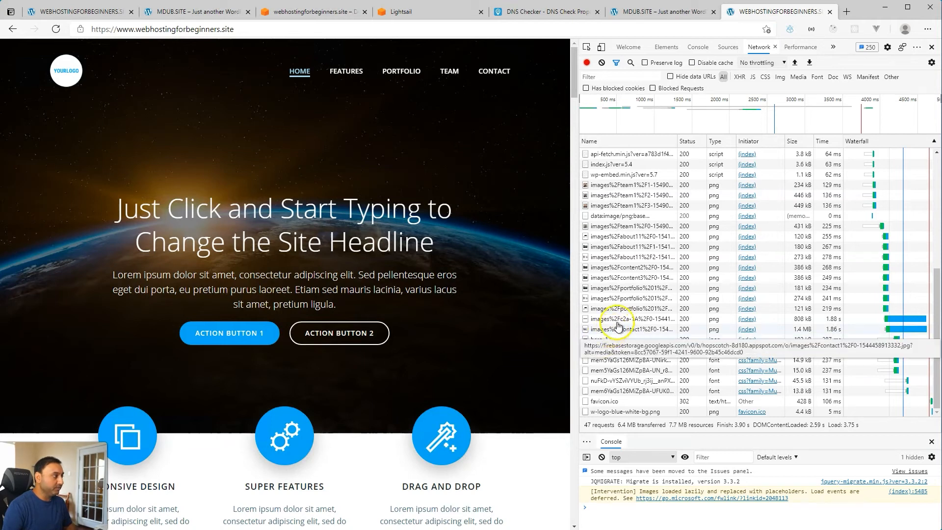
scroll(622, 278, "up", 4)
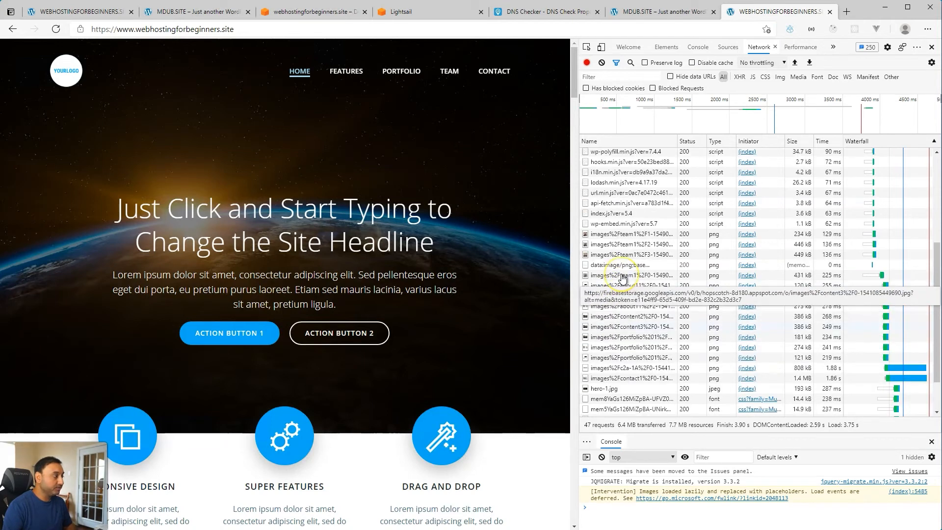
scroll(622, 279, "up", 1)
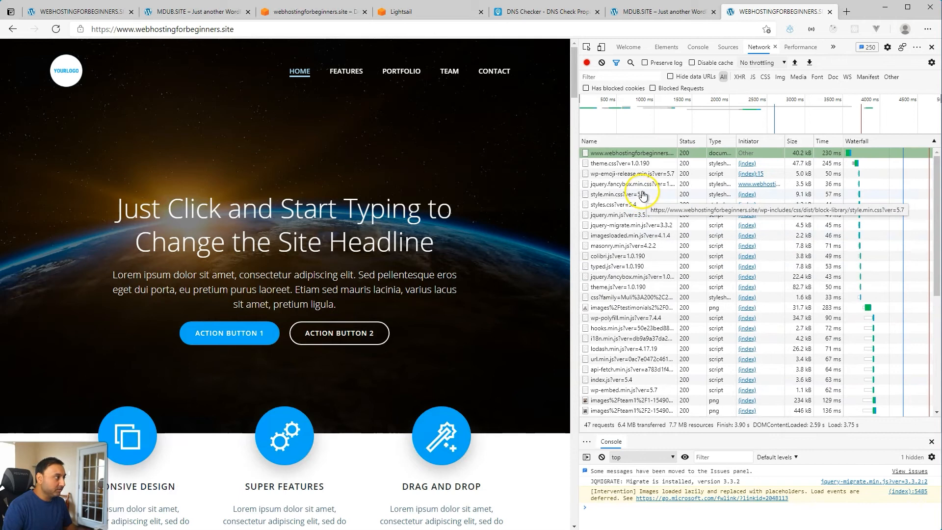
left_click(612, 205)
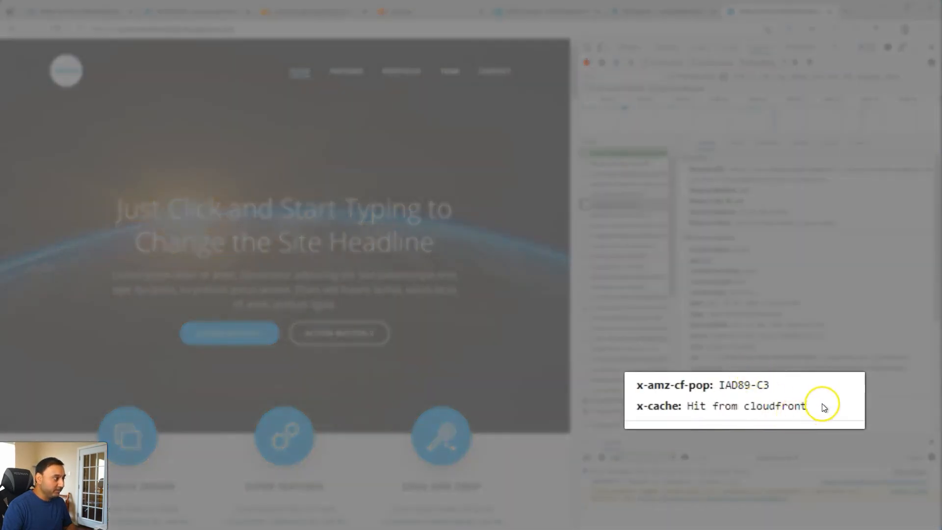
left_click_drag(823, 403, 711, 402)
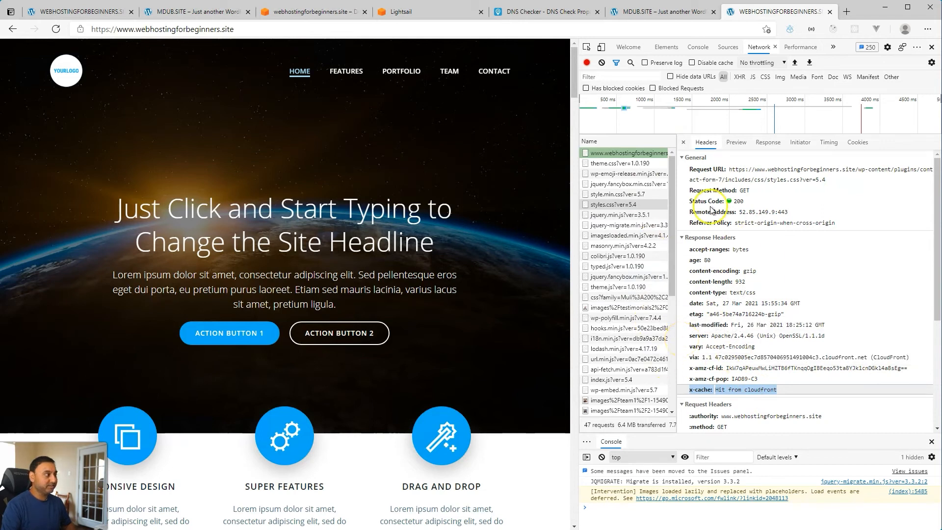
left_click(653, 12)
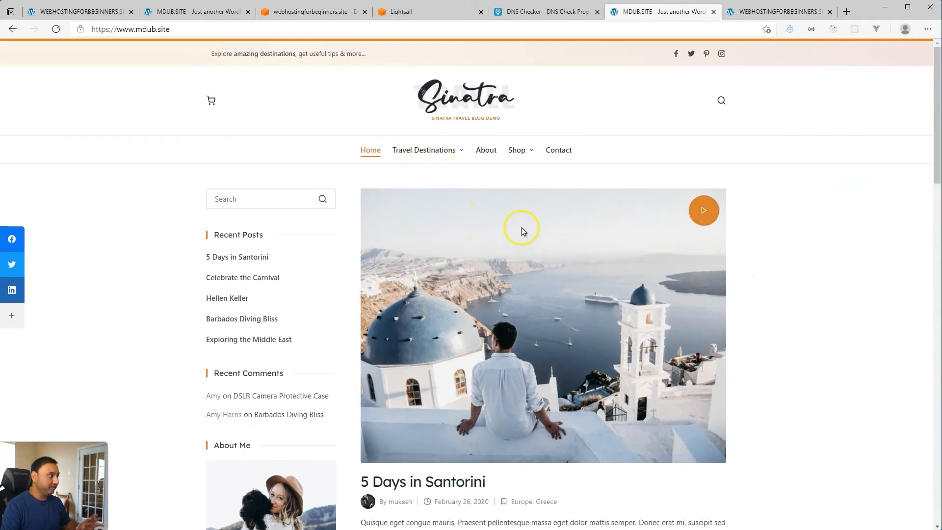
right_click(794, 336)
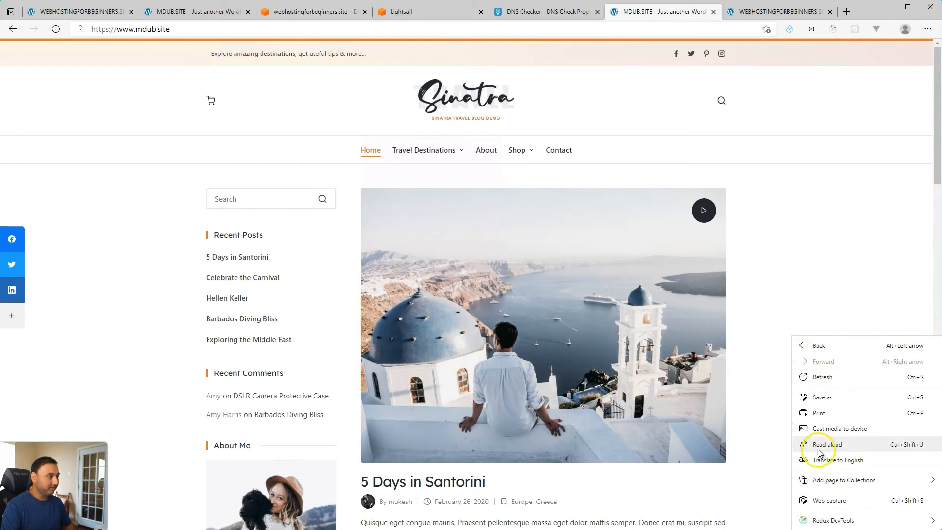
left_click(817, 524)
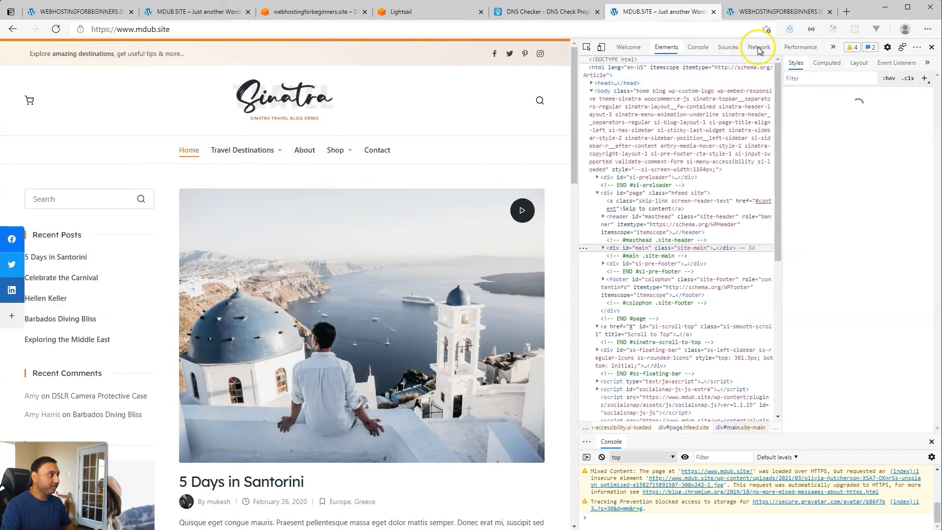
left_click(758, 48)
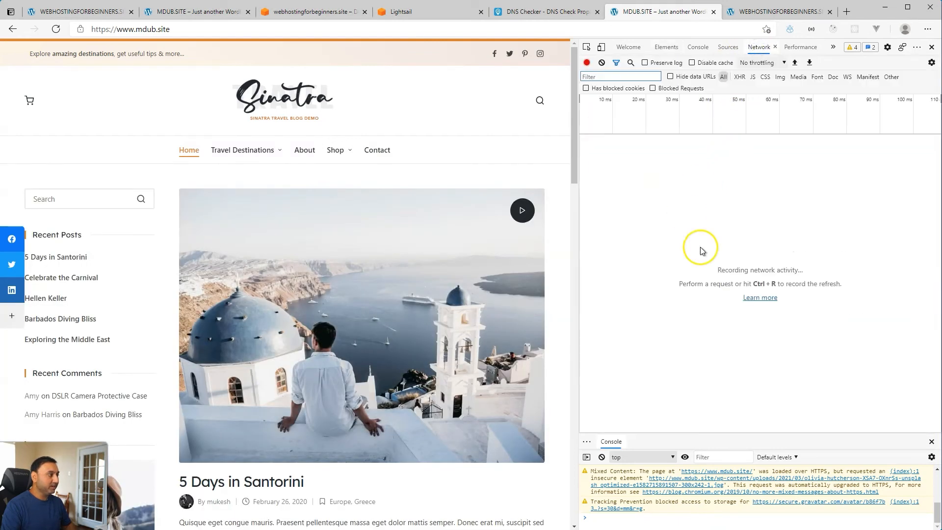
left_click(694, 276)
key("ctrl+r")
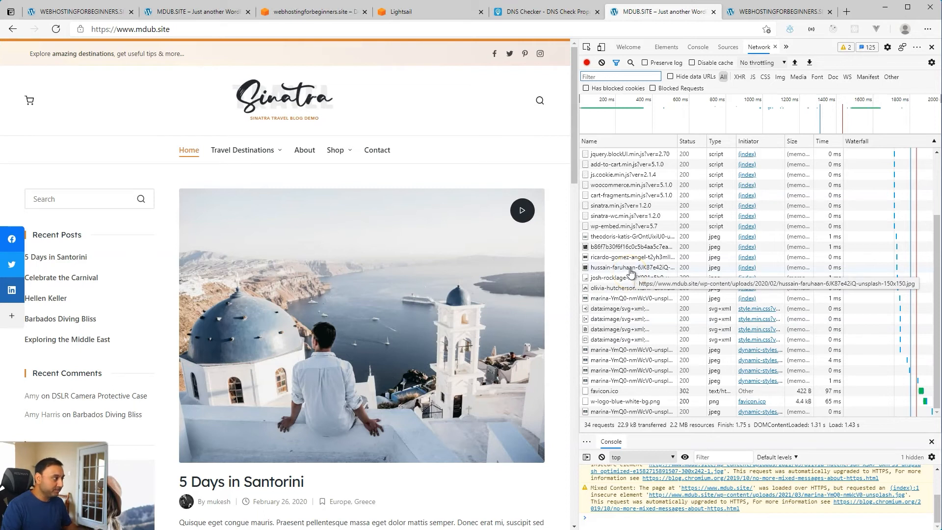
left_click(631, 269)
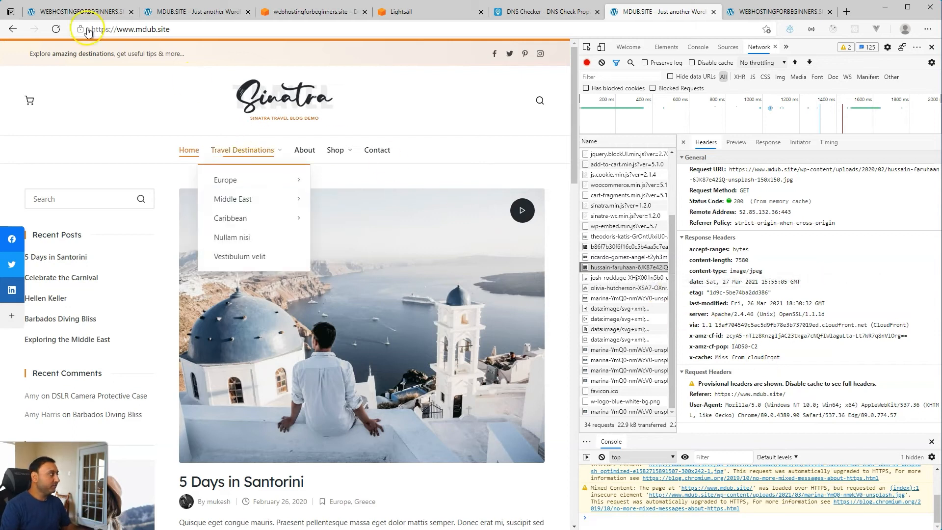
left_click(55, 29)
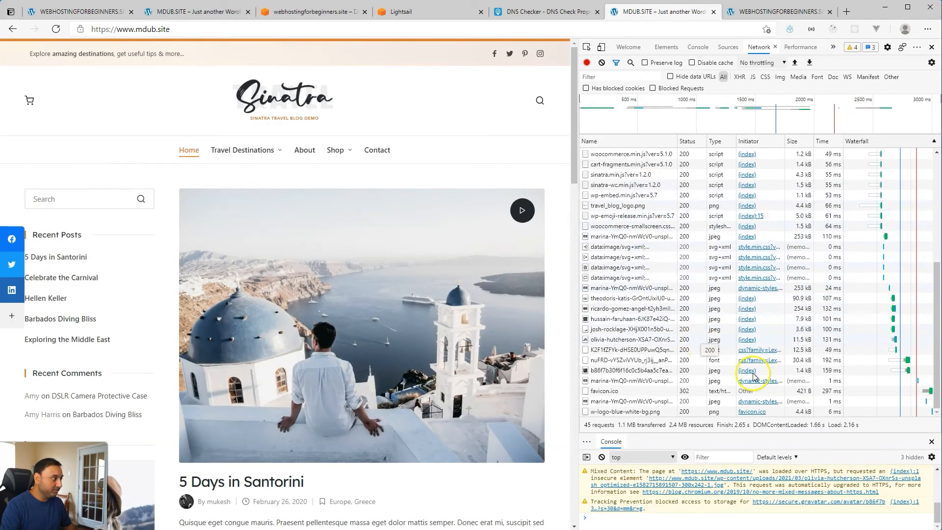
left_click(614, 320)
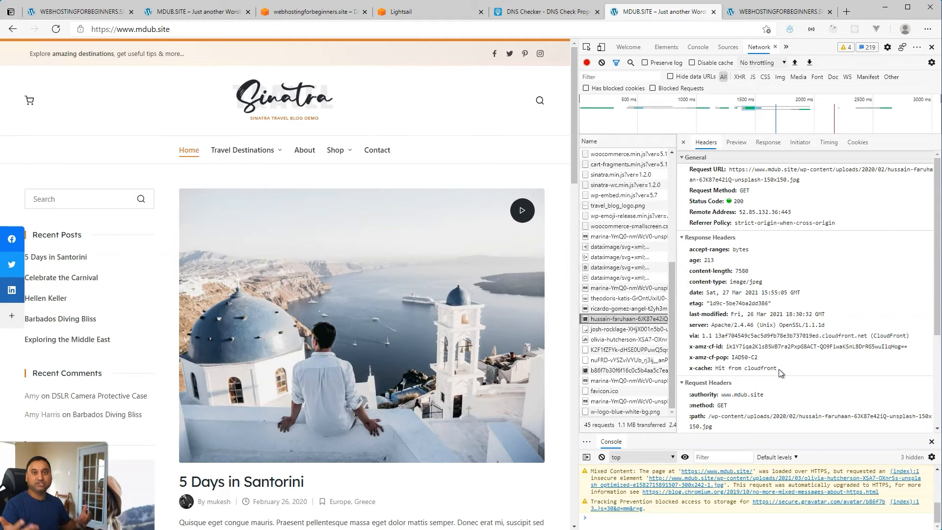
key("F5")
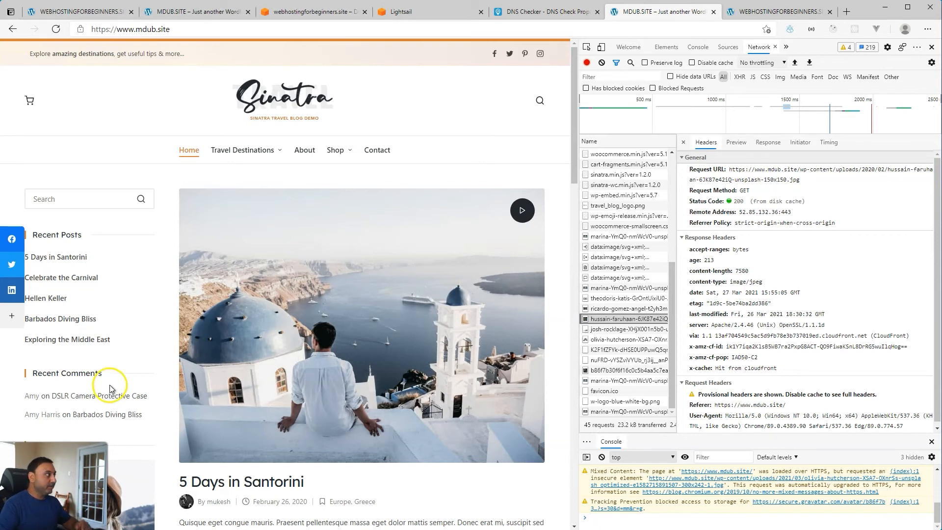
Return to the Distribution-2 custom domains in Lightsail and show the details of the multisitecert certificate.
left_click(414, 11)
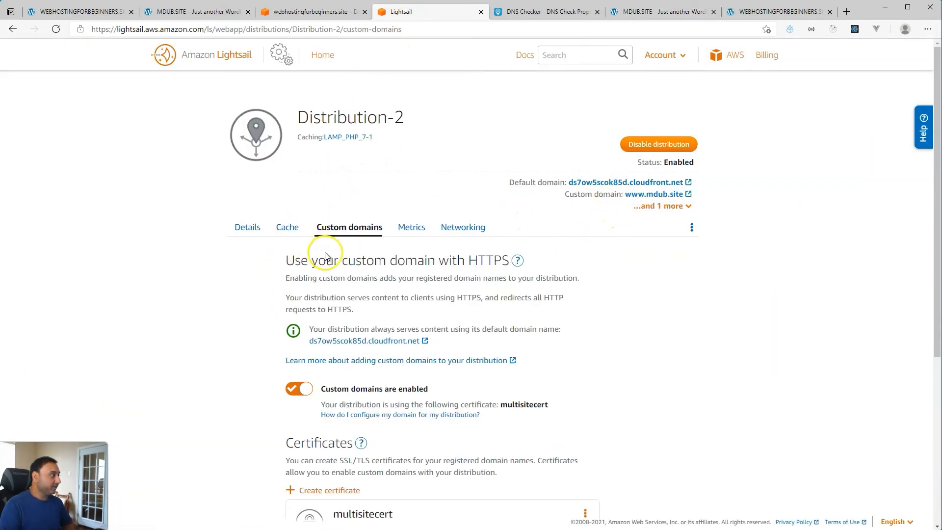
scroll(339, 275, "down", 3)
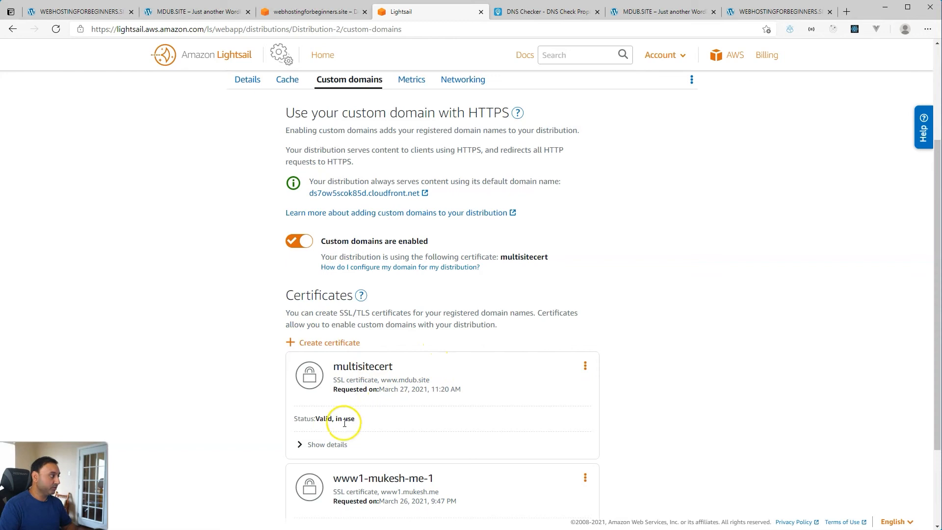
left_click(300, 445)
scroll(260, 362, "down", 3)
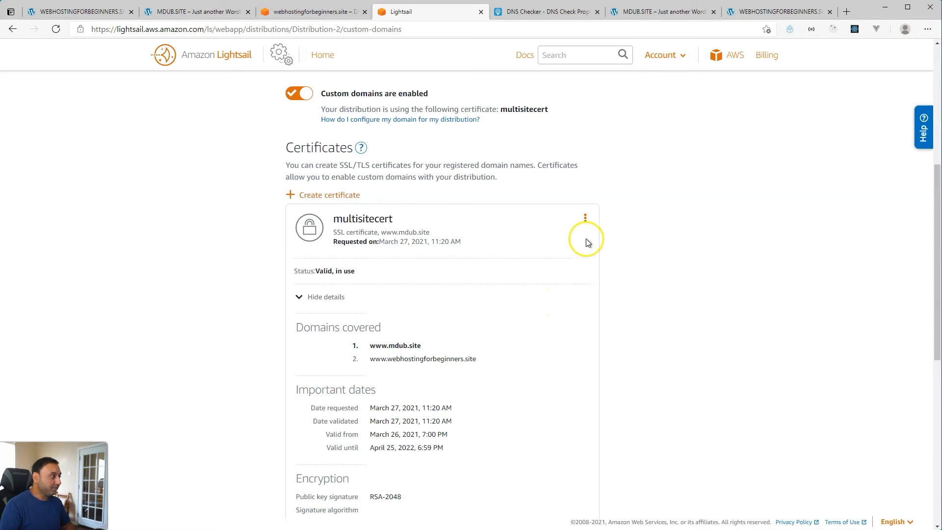
Duplicate multisitecert as a new certificate named multisitecert-1, adding blog.mukesh.me as an alternate domain.
left_click(585, 219)
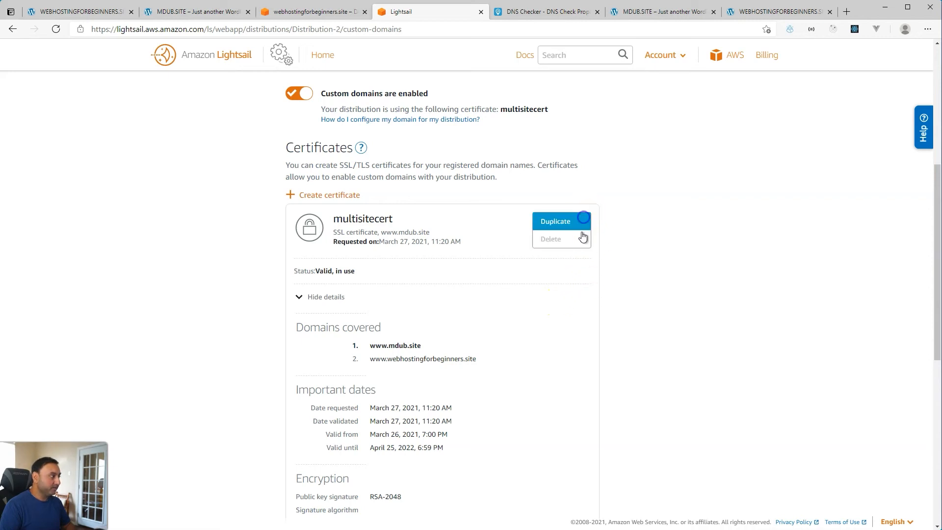
left_click(556, 221)
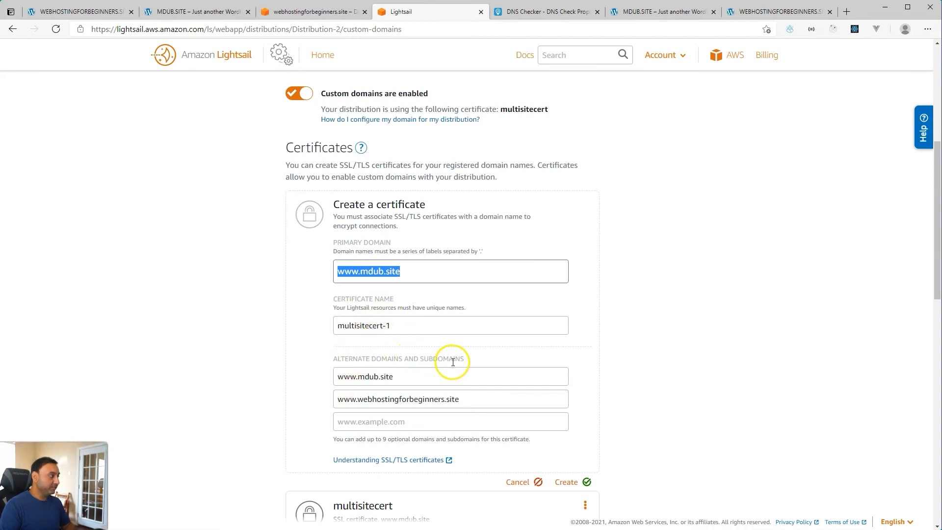
left_click(403, 421)
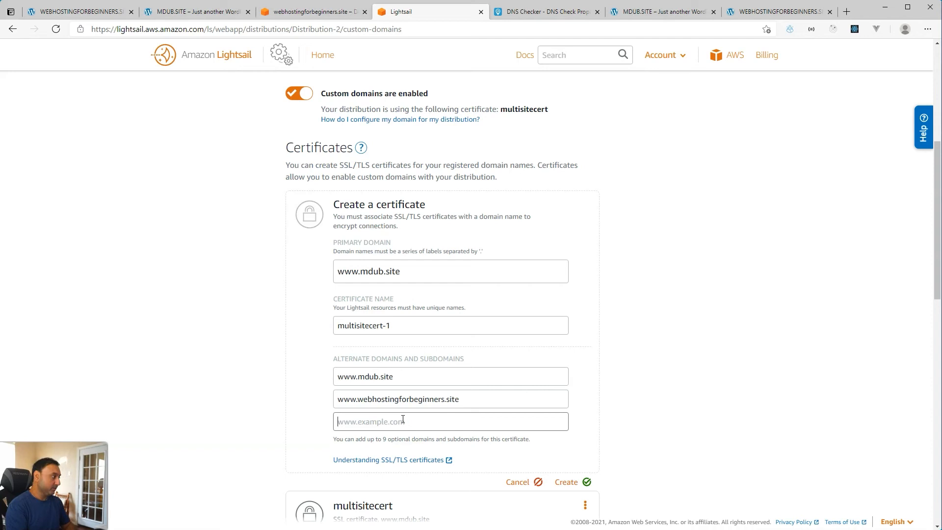
type("blog.")
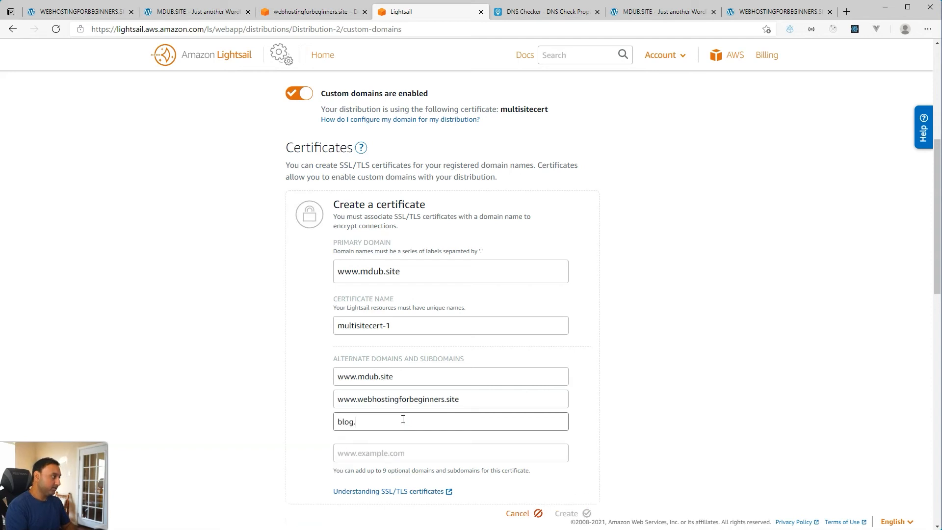
type("mukesh.me")
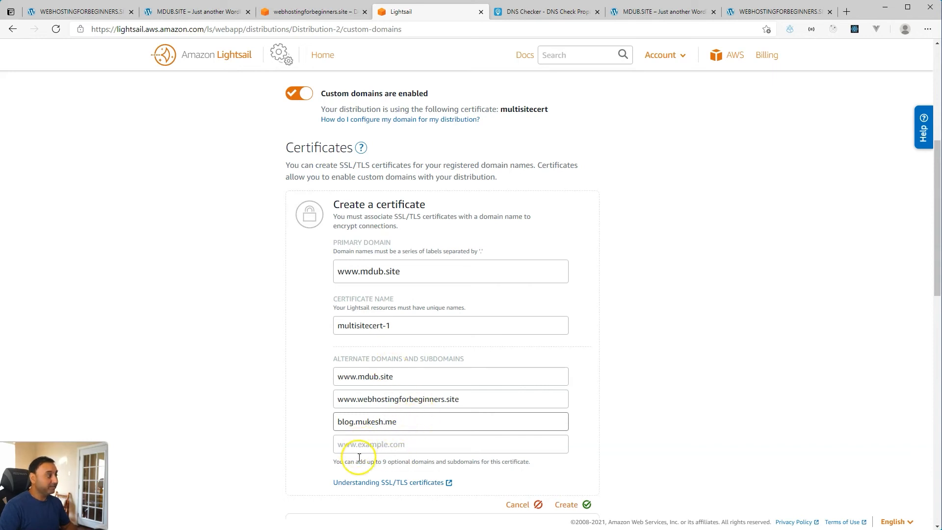
left_click(389, 462)
left_click_drag(383, 461, 398, 462)
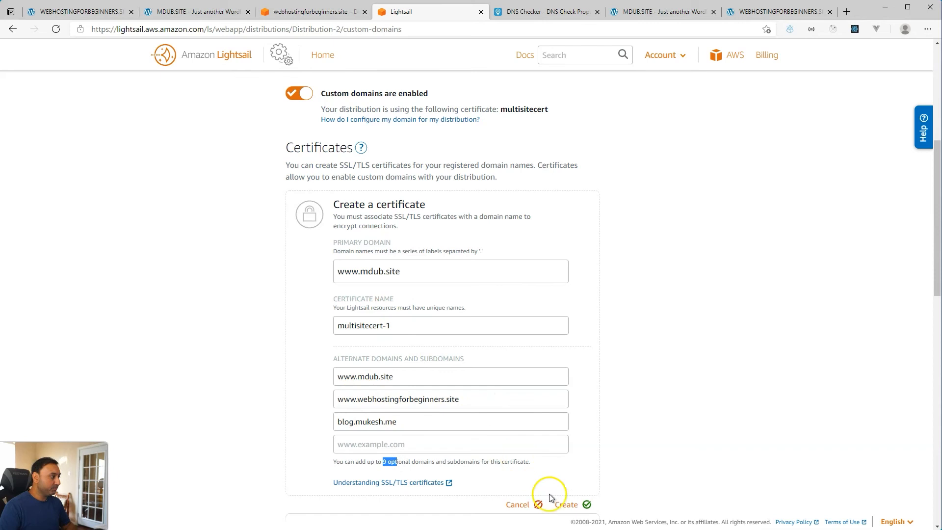
left_click(576, 504)
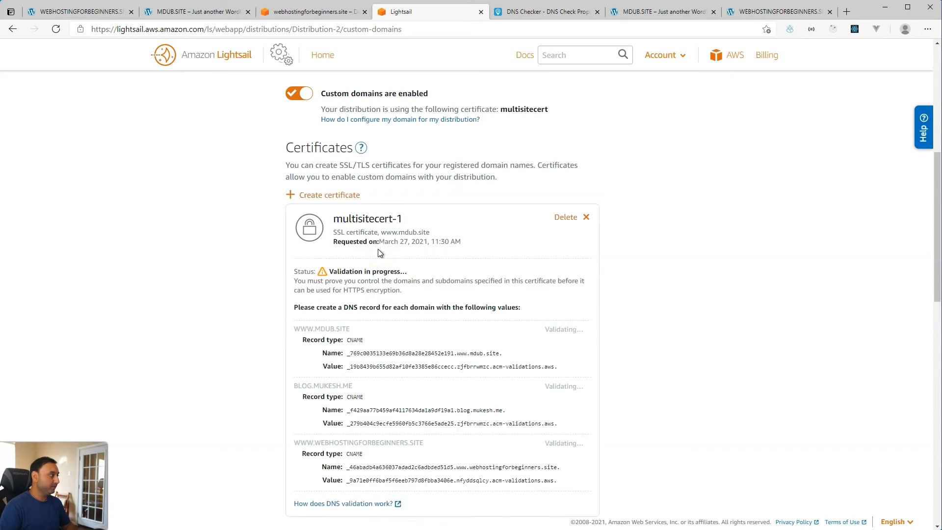
Refresh the distribution page to check the validation of multisitecert-1 and show its covered domains.
scroll(344, 363, "down", 2)
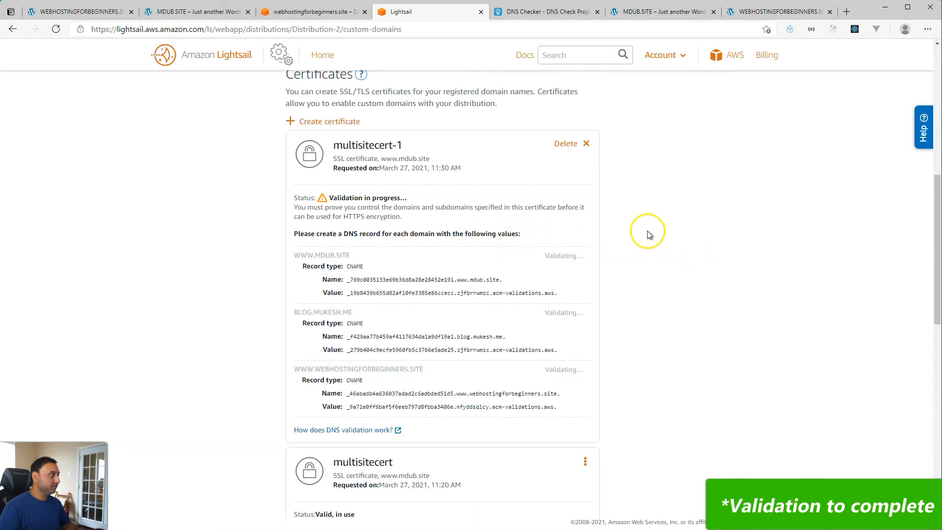
key("F5")
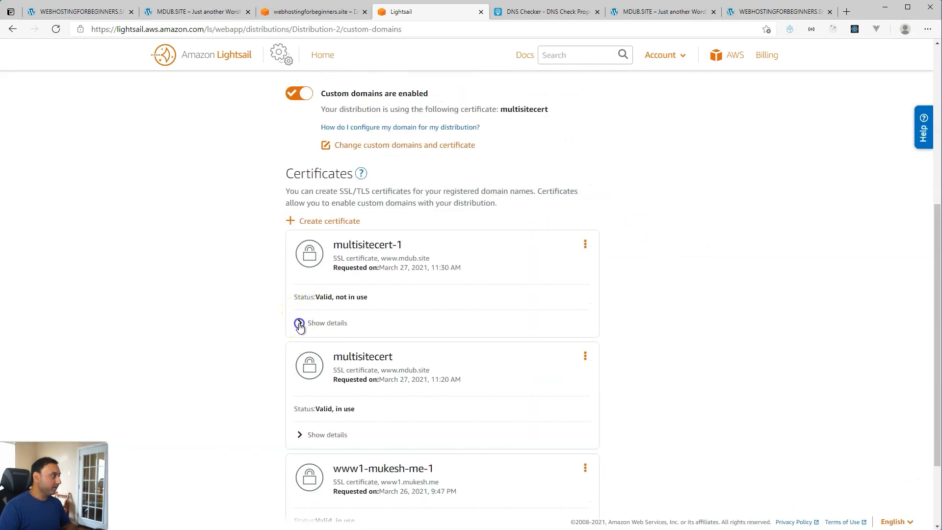
left_click(298, 324)
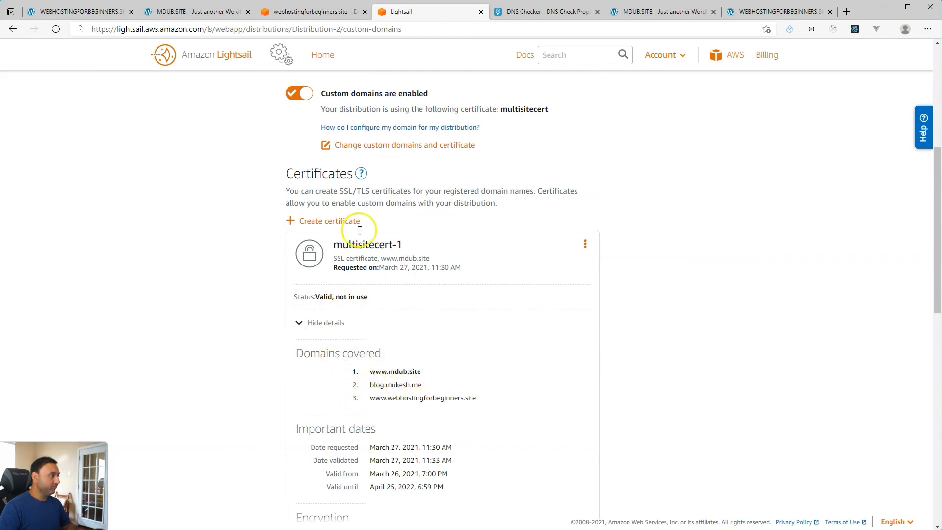
Disable custom domains on Distribution-2 and confirm their removal from the distribution.
scroll(388, 366, "up", 4)
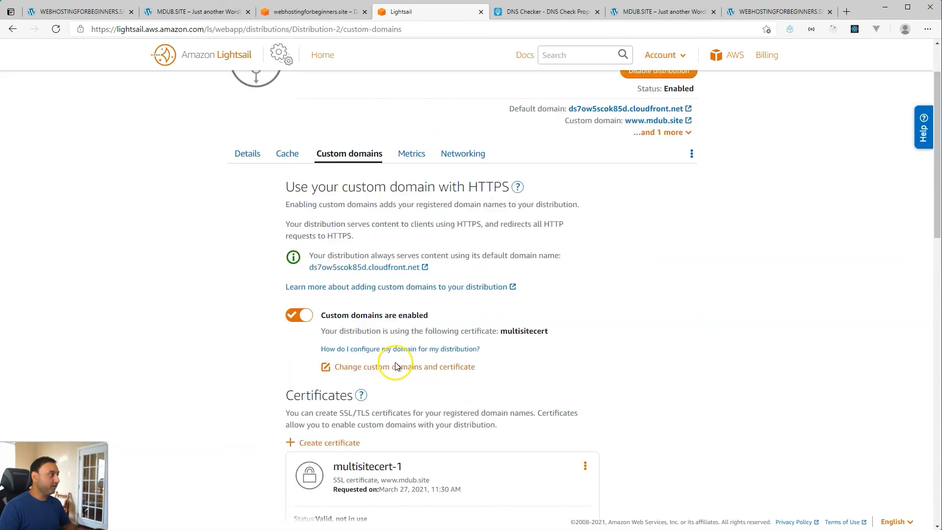
scroll(549, 410, "up", 1)
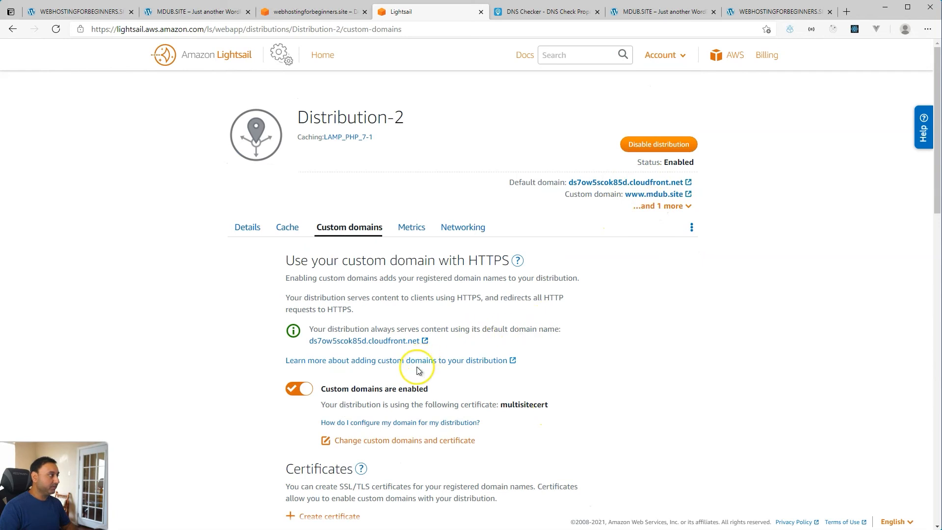
scroll(417, 366, "down", 3)
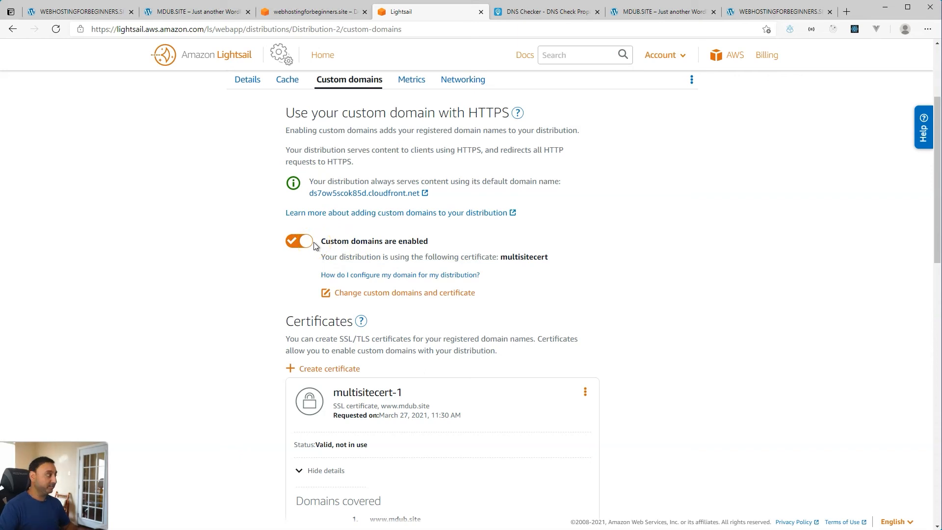
left_click(305, 244)
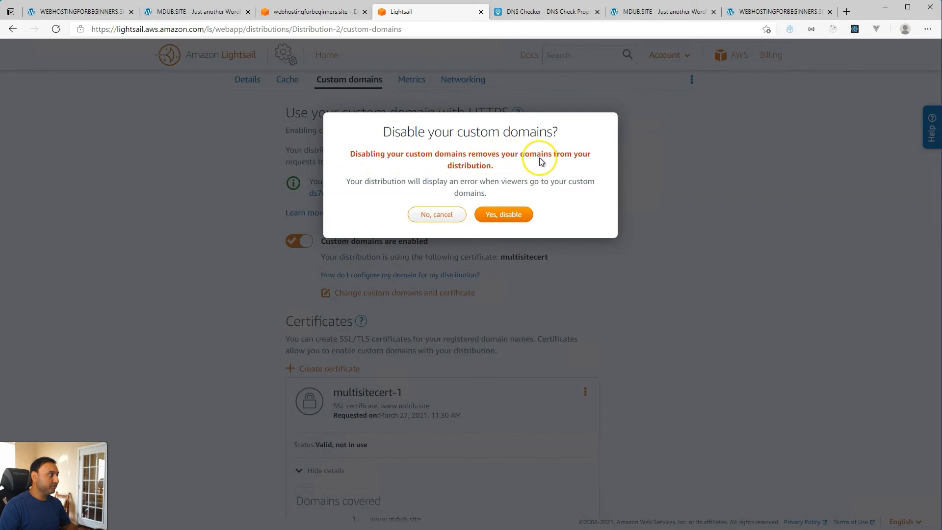
left_click(499, 216)
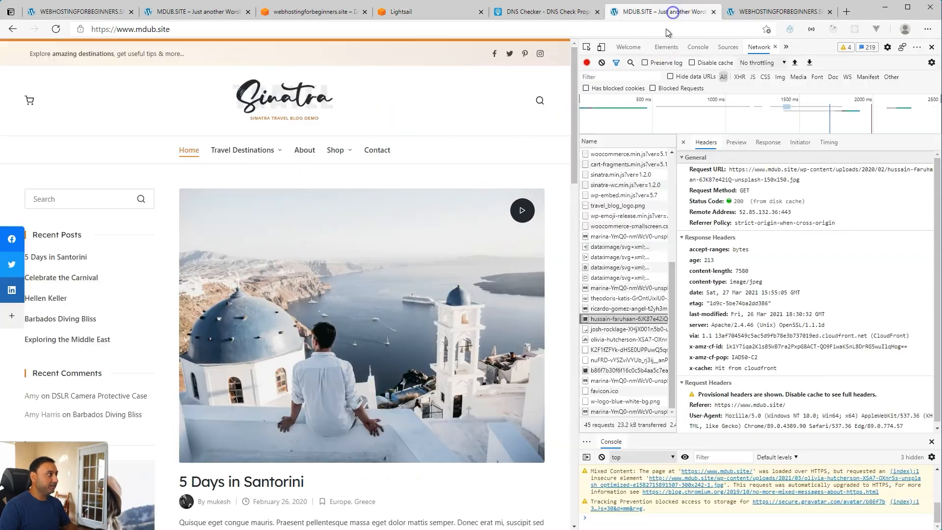
left_click(674, 17)
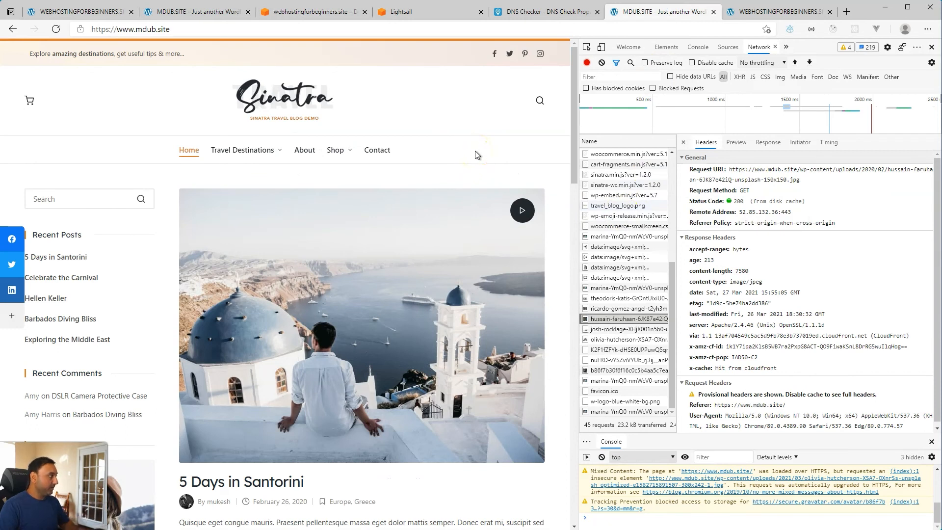
key("F5")
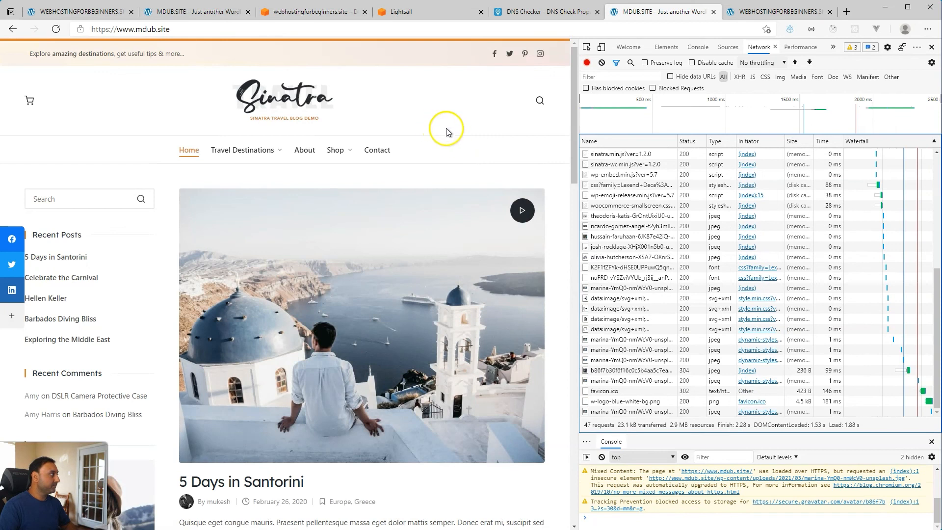
left_click(56, 29)
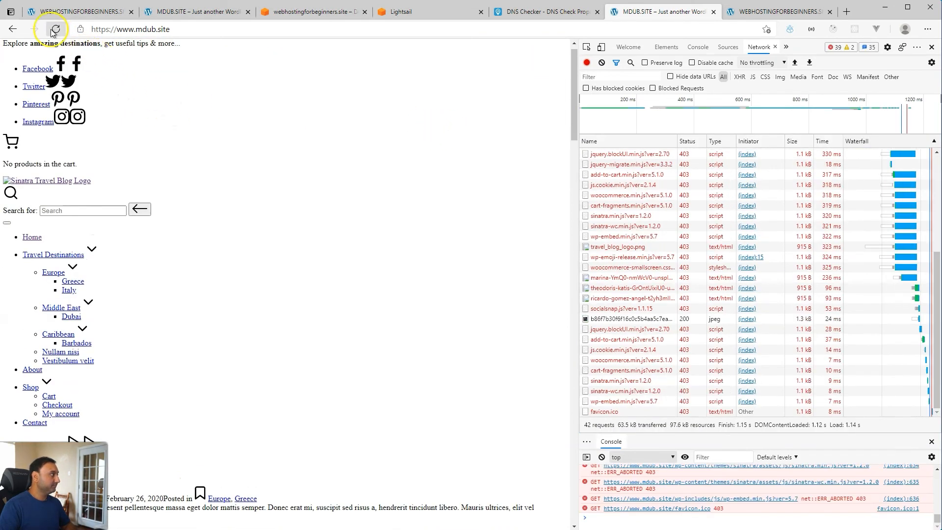
left_click(54, 30)
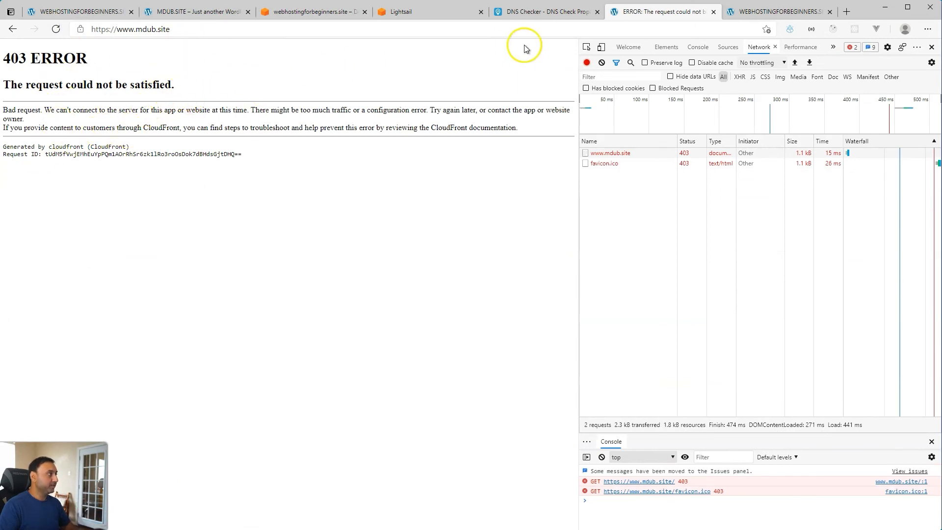
Return to the Lightsail distribution and delete the old multisitecert certificate.
left_click(415, 12)
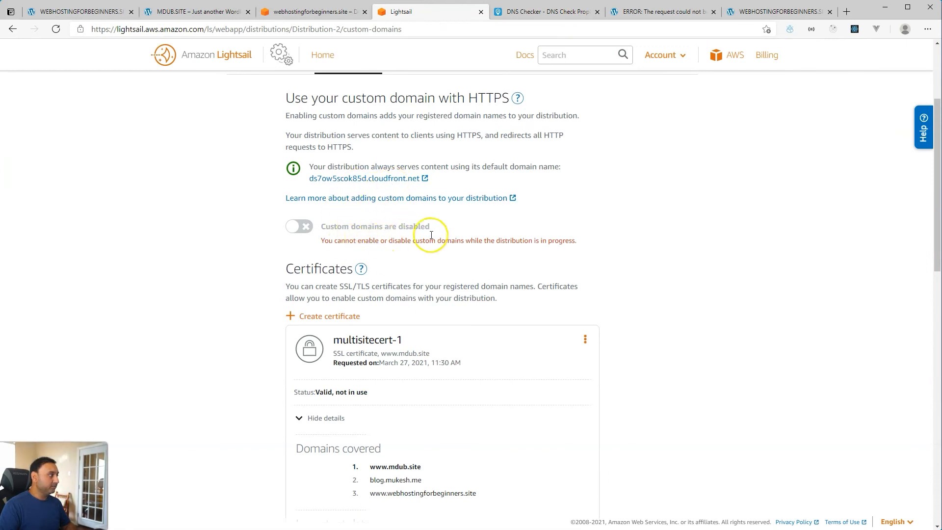
scroll(520, 197, "up", 3)
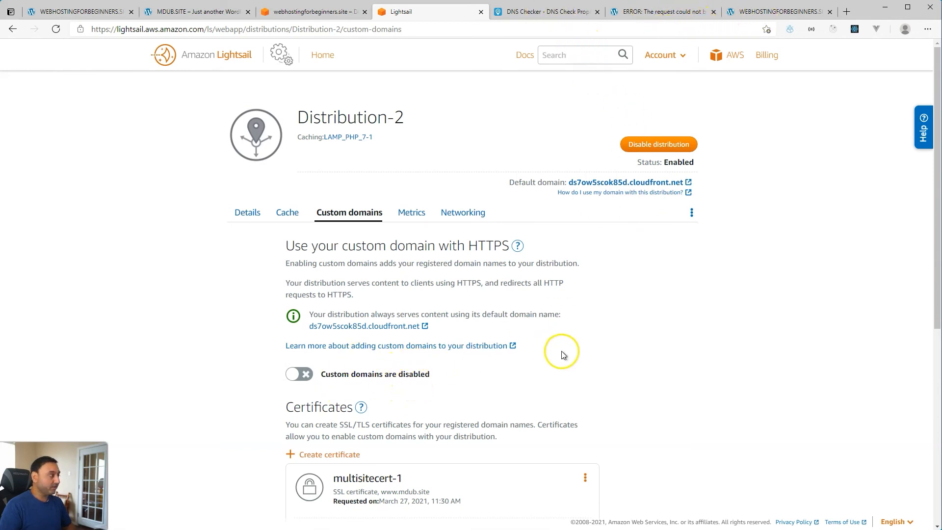
scroll(576, 354, "down", 2)
scroll(575, 353, "down", 4)
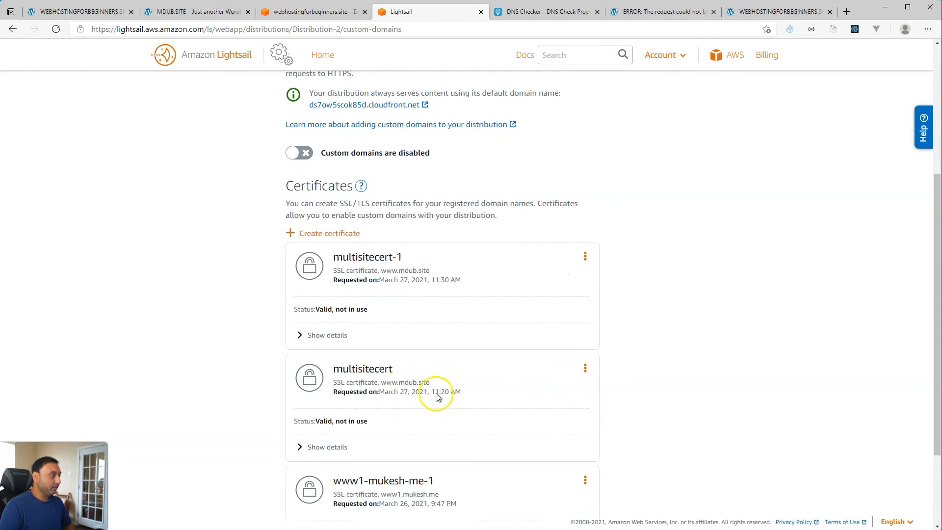
left_click(585, 369)
left_click(551, 392)
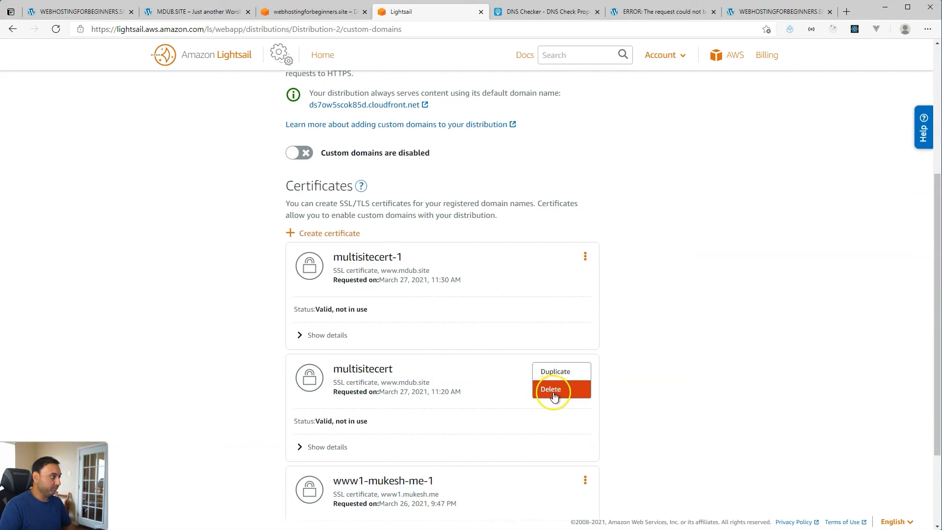
left_click(551, 390)
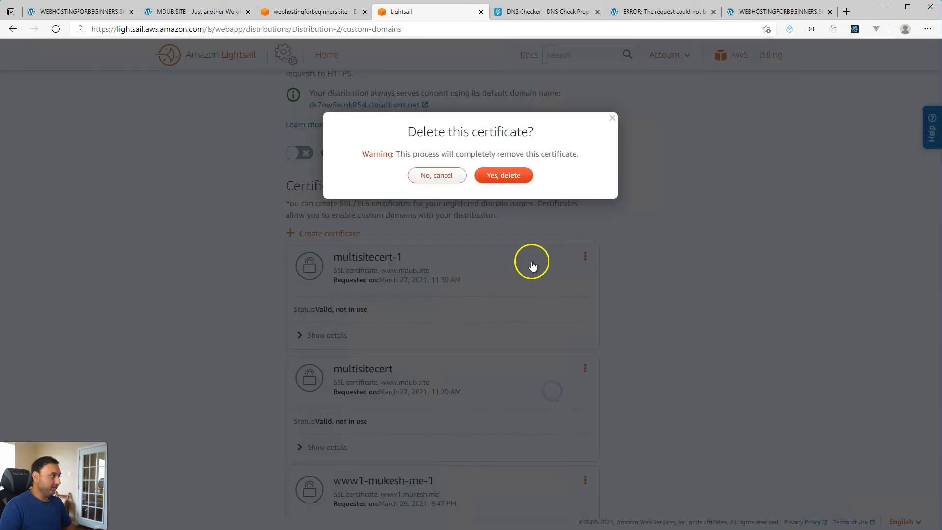
left_click(497, 175)
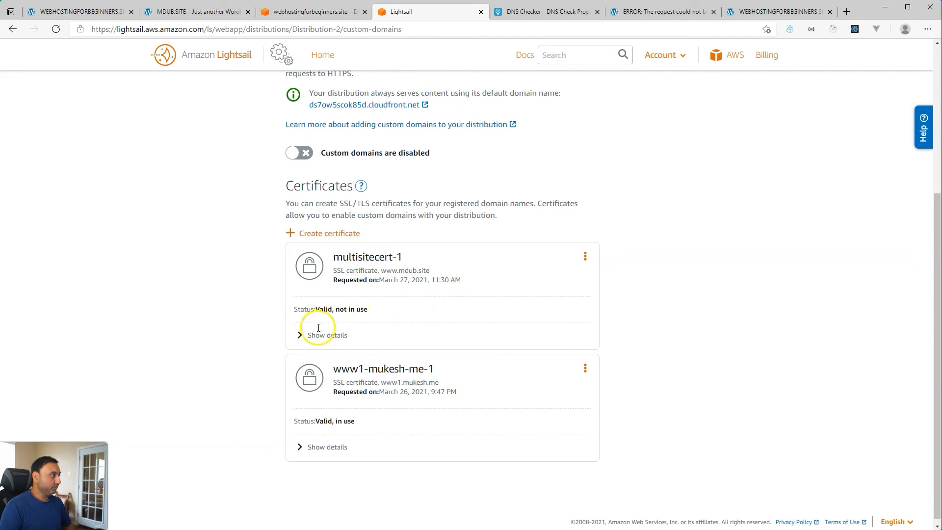
Check the domains covered by multisitecert-1 and enable custom domains on Distribution-2 with that certificate.
left_click(301, 337)
double_click(409, 398)
left_click(471, 244)
scroll(484, 238, "up", 5)
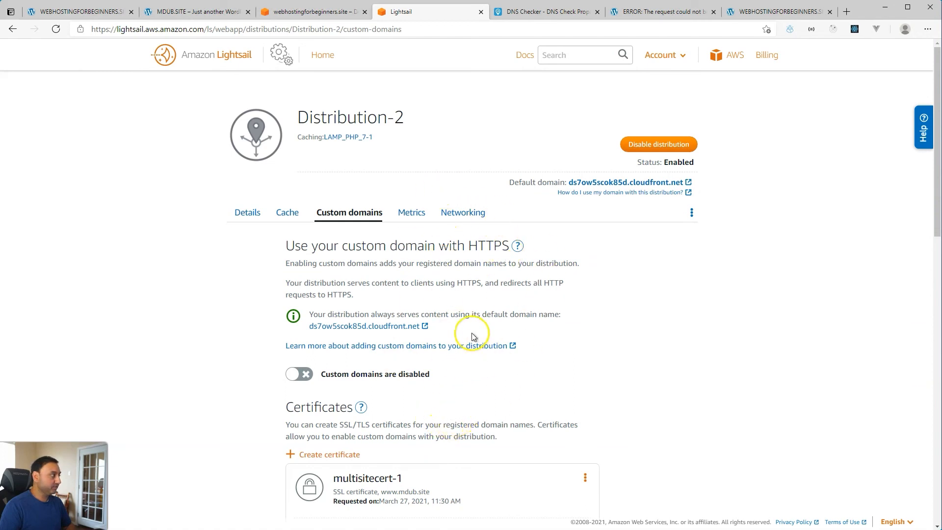
left_click(305, 377)
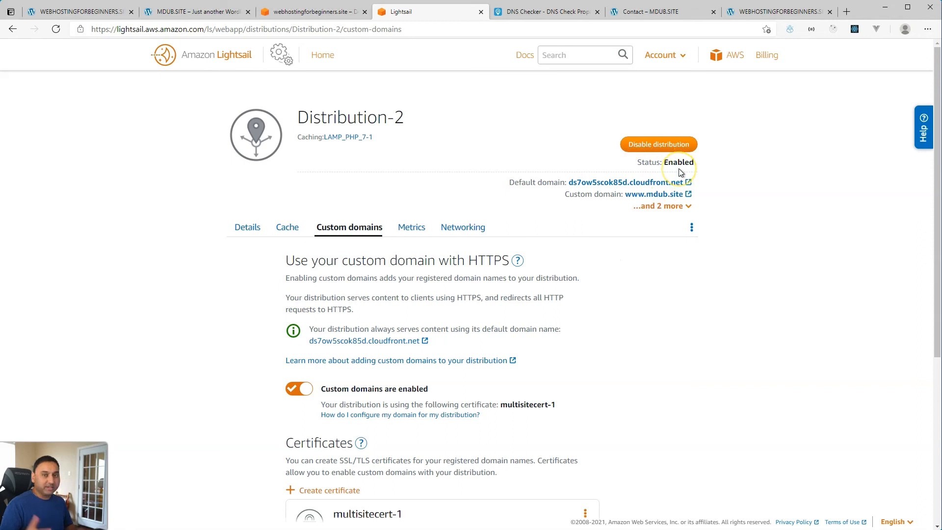
left_click(647, 14)
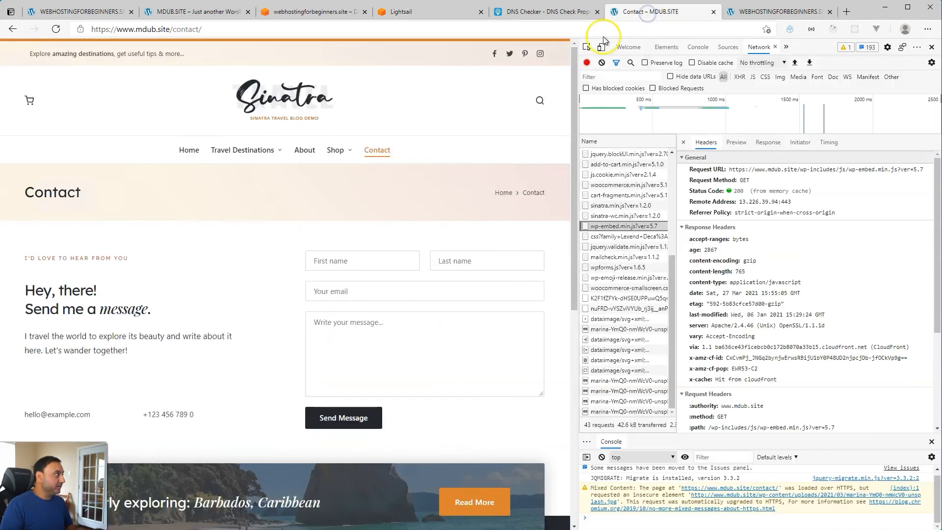
left_click(280, 103)
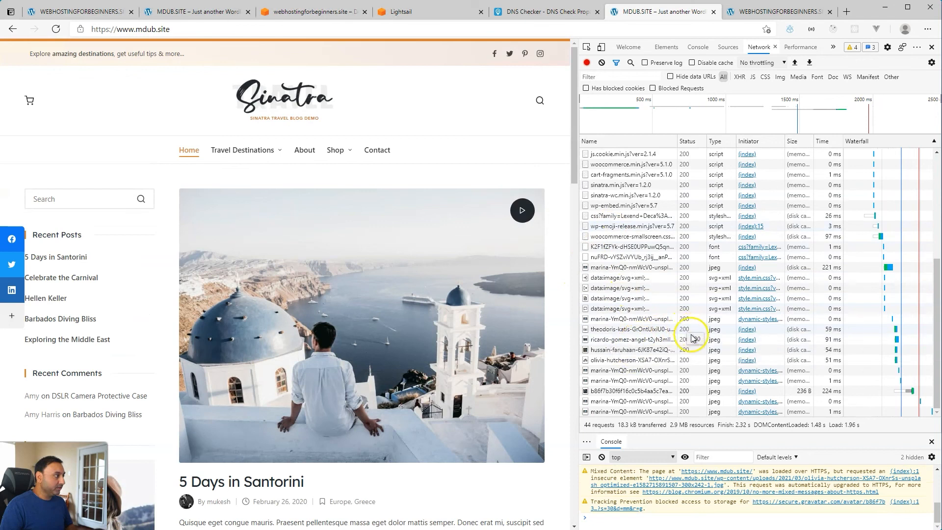
left_click(634, 350)
left_click_drag(719, 373, 758, 373)
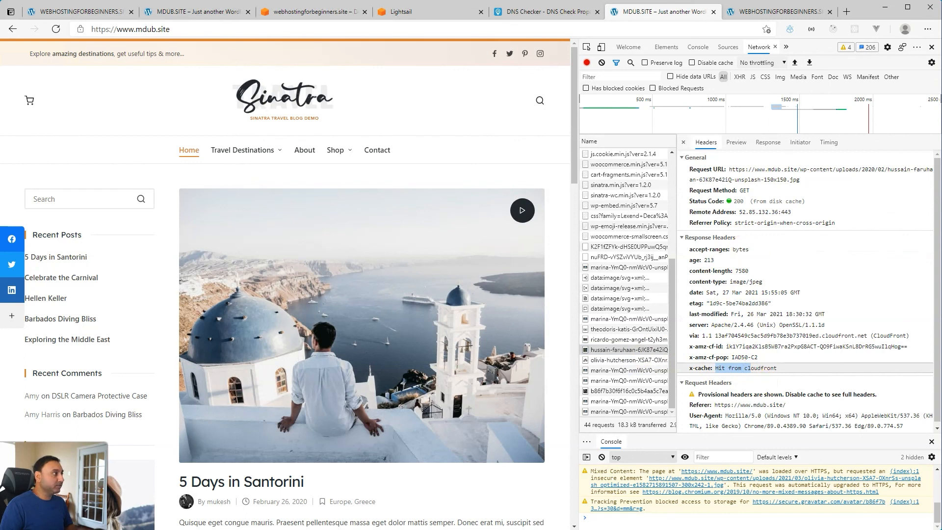
left_click(765, 12)
left_click(667, 12)
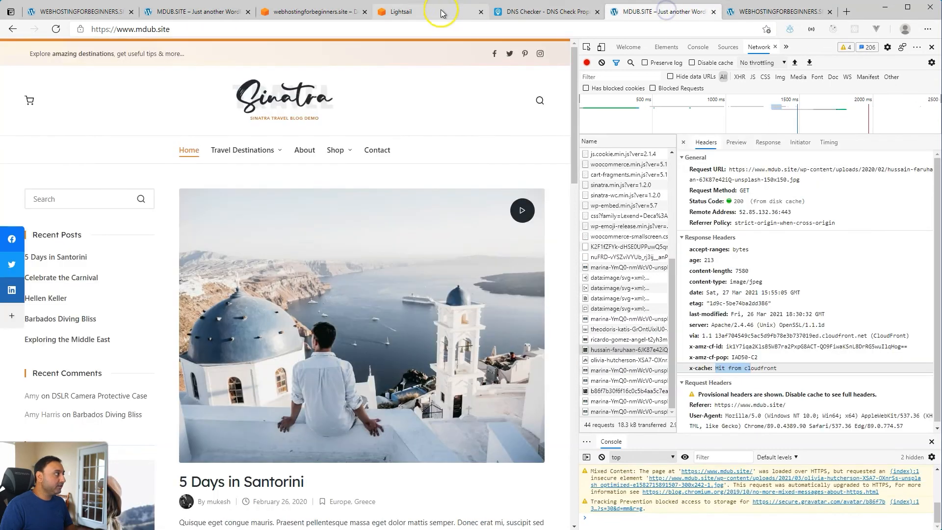
Return to Distribution-2's custom domains in Lightsail and review the details and covered domains of the multisitecert-1 certificate.
left_click(427, 12)
scroll(439, 343, "down", 3)
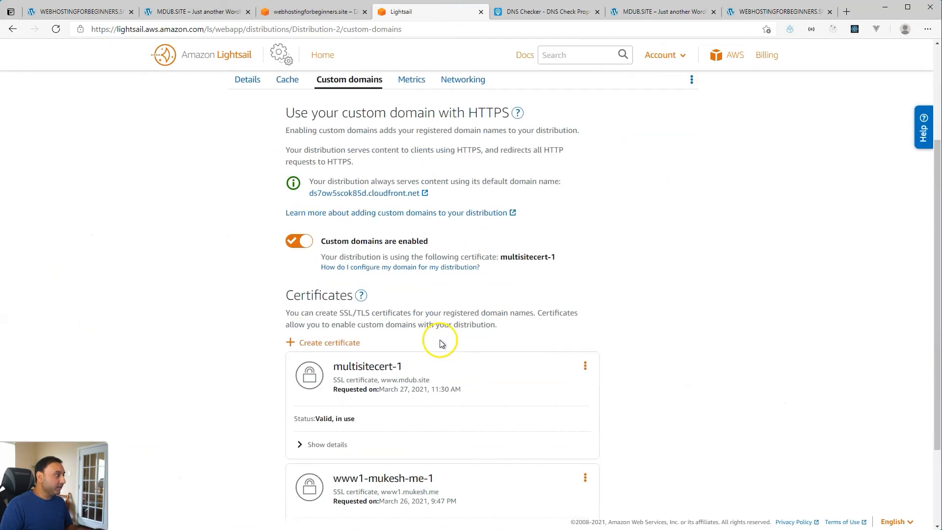
left_click(299, 444)
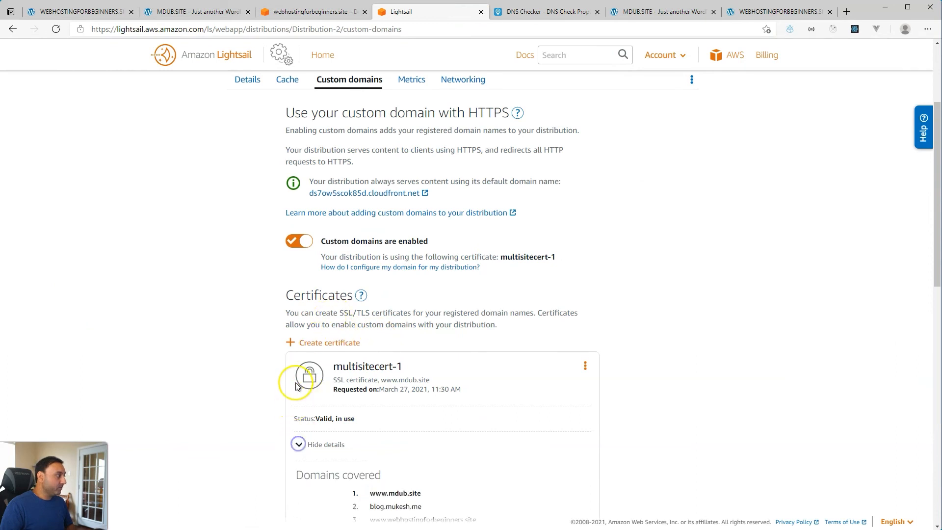
scroll(295, 379, "down", 3)
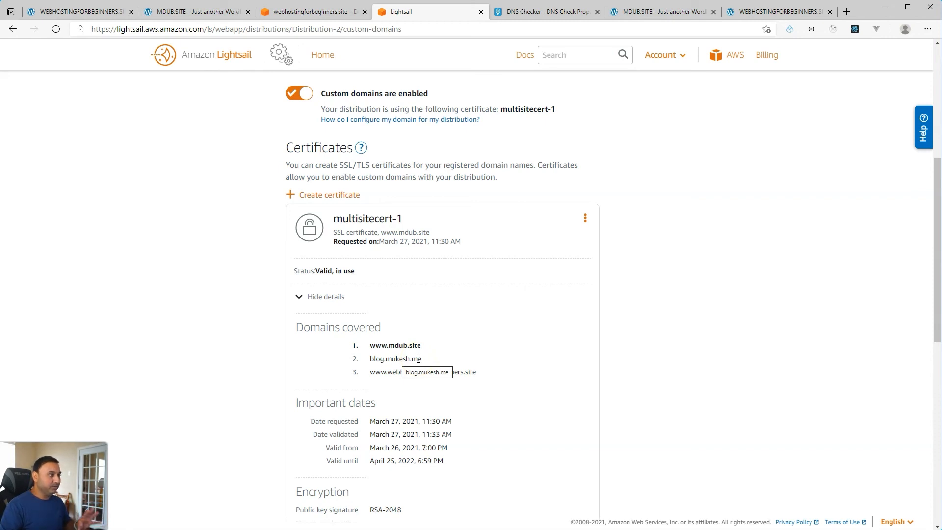
scroll(537, 372, "up", 2)
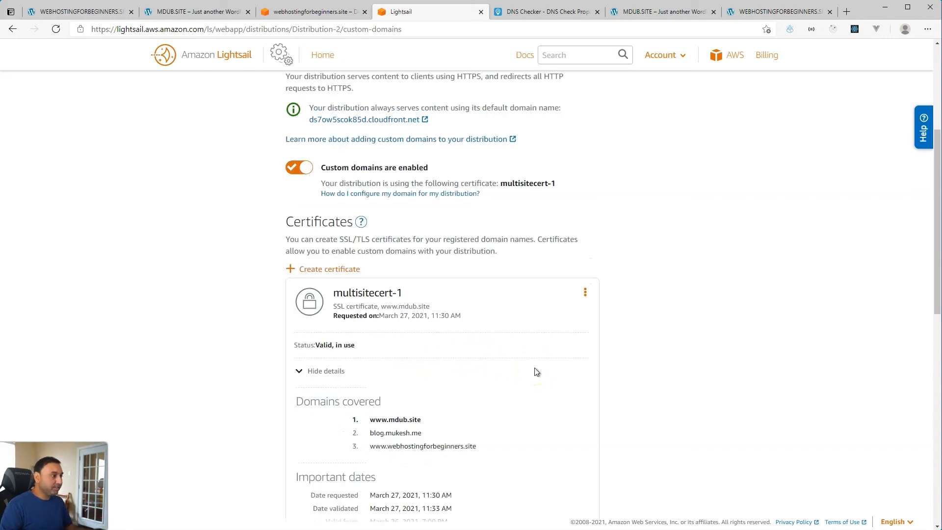